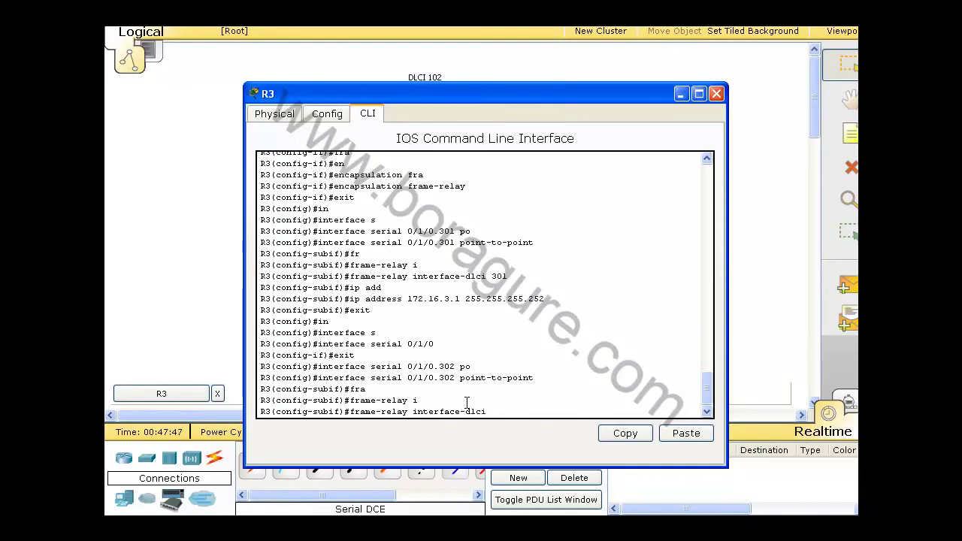
- Assign Frame Relay interface DLCI 302 to R3's point-to-point subinterface serial 0/1/0.302
text(20)
text(302)
key(Return)
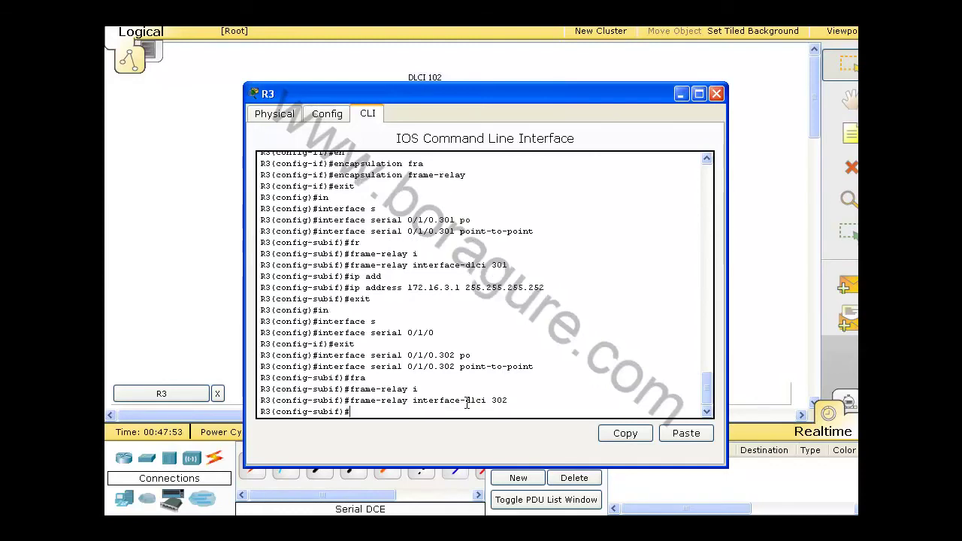
- Give R3's serial 0/1/0.302 subinterface the IP address 172.16.2.2 with mask 255.255.255.252
text(ip)
key(Tab)
text(ad)
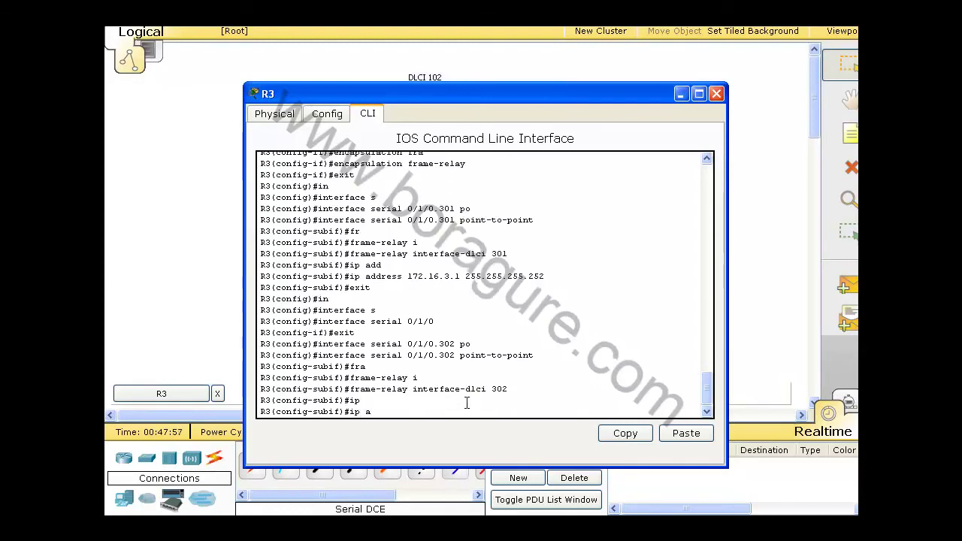
key(Tab)
text(1)
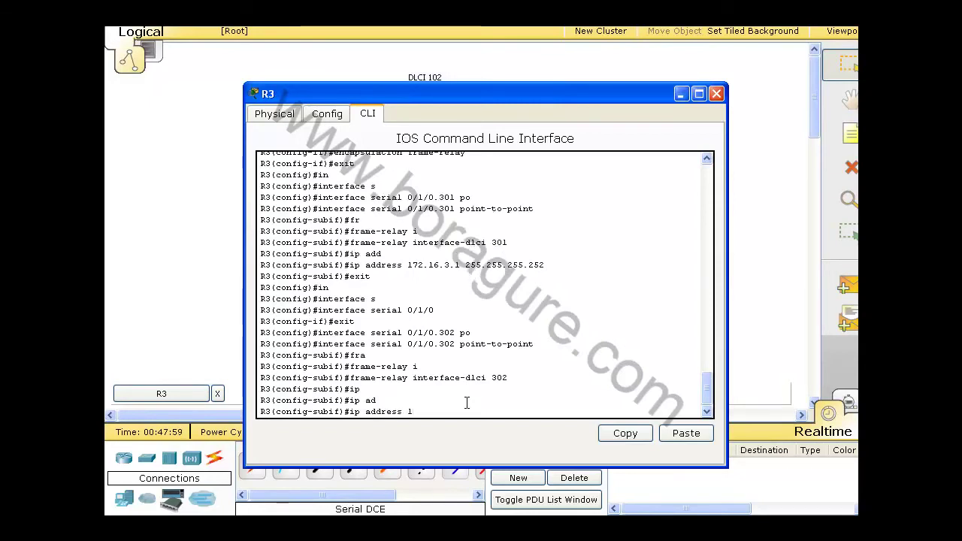
text(72.16.)
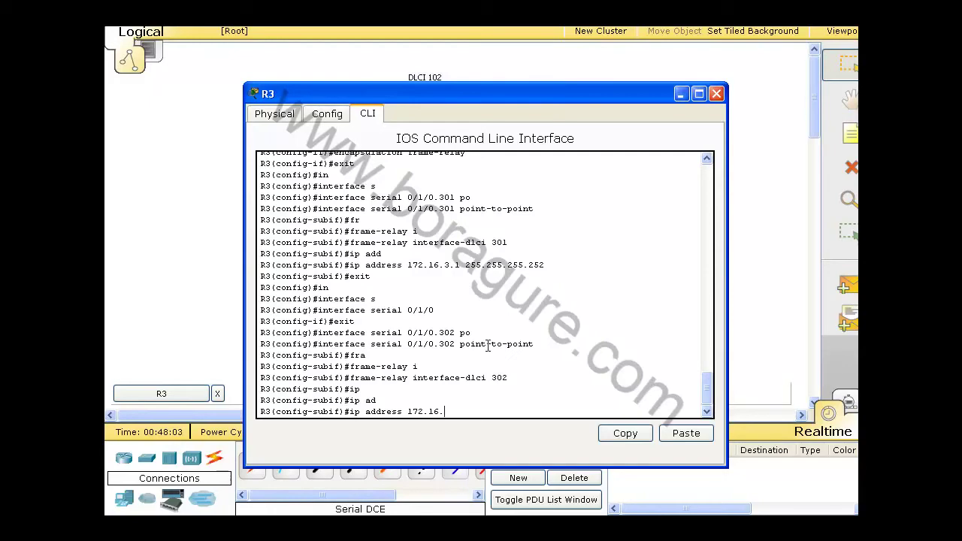
drag(499, 99, 788, 0)
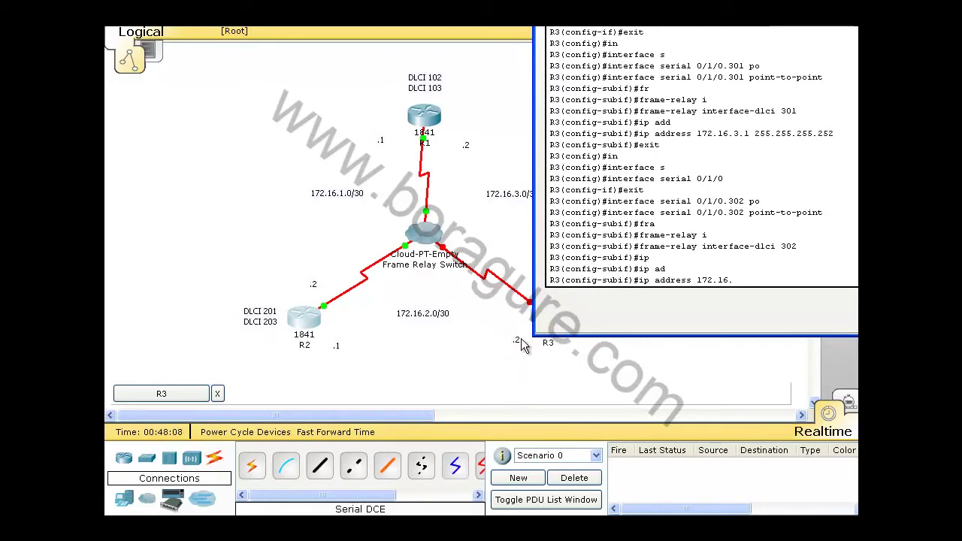
drag(782, 8, 496, 24)
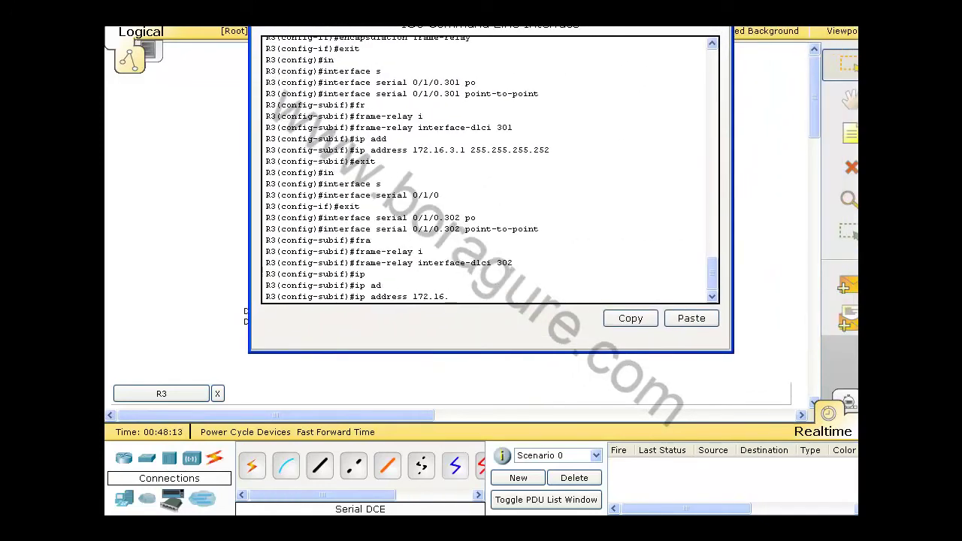
text(0)
text(2.2 255.)
text(255.2)
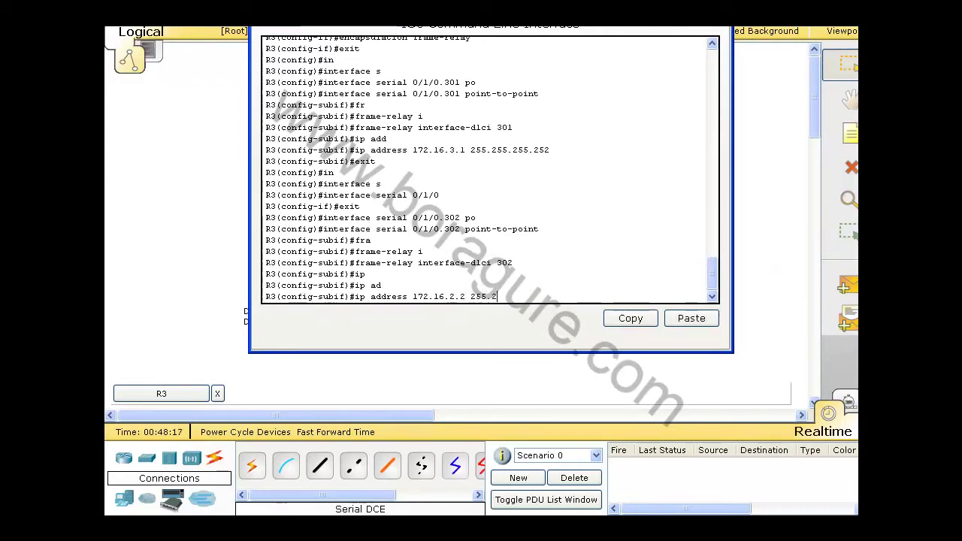
text(55.252)
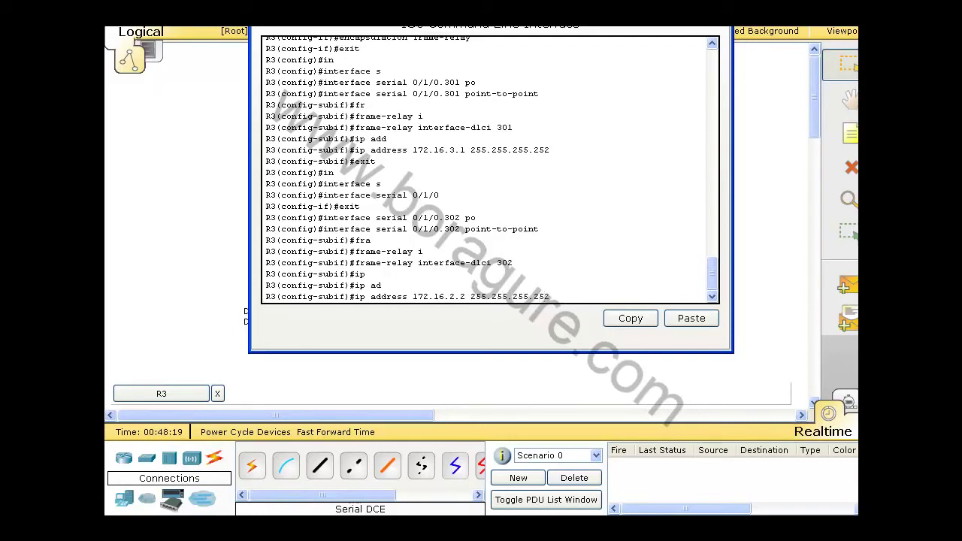
key(Return)
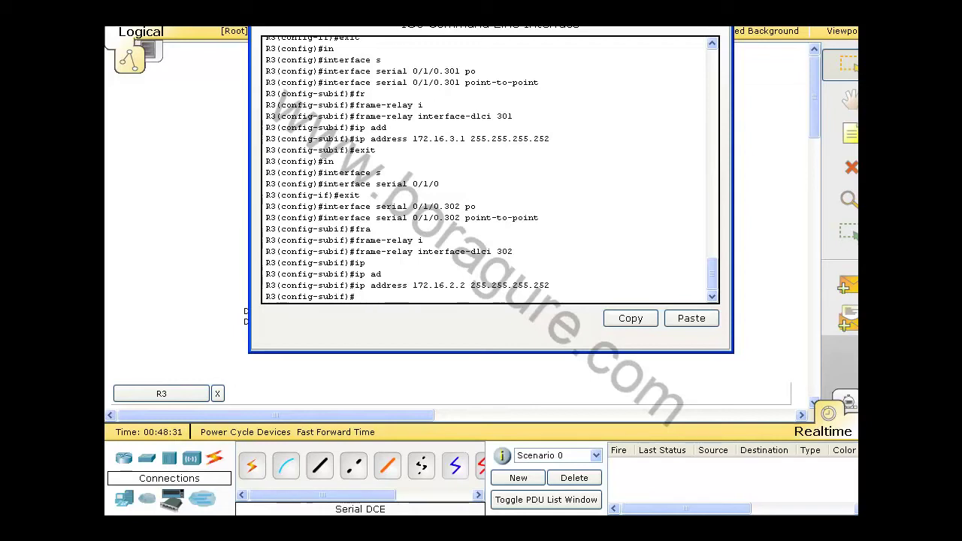
- Leave the subinterface and enable R3's physical interface serial 0/1/0 with no shutdown
text(exit)
key(Return)
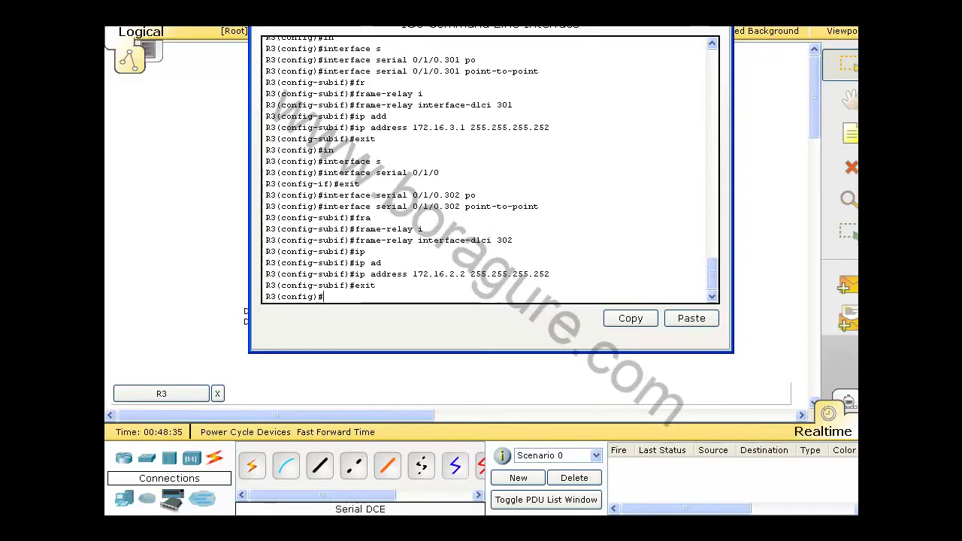
text(in)
key(Tab)
text(s)
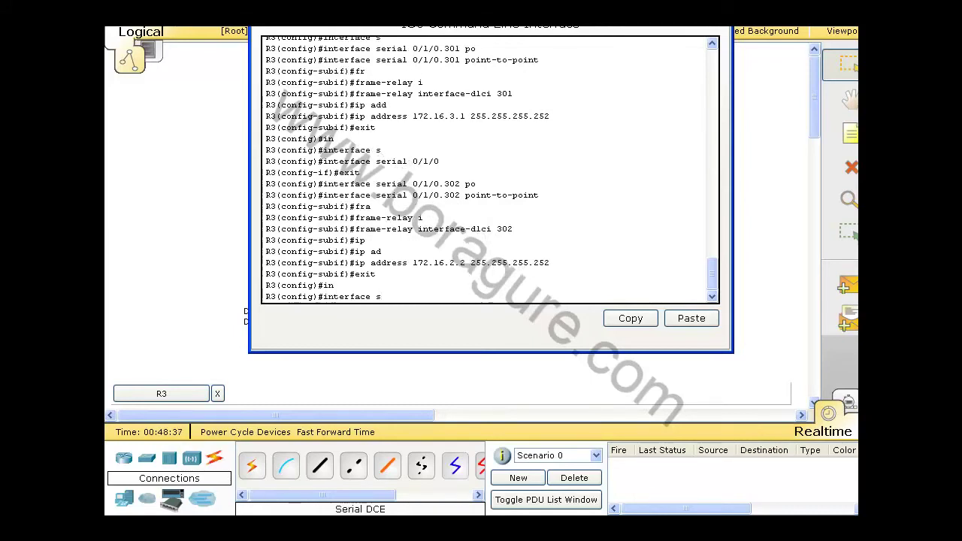
key(Tab)
text(0/1)
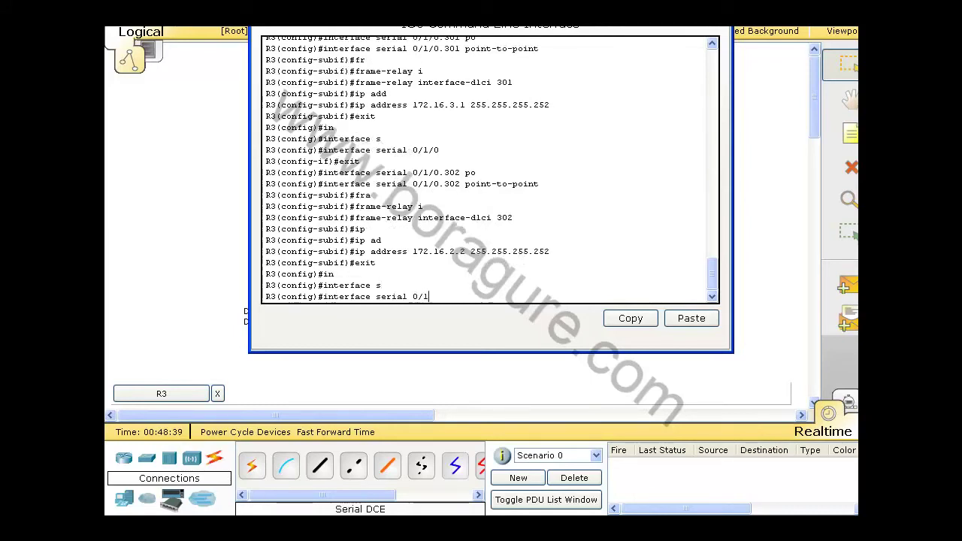
text(/0)
key(Return)
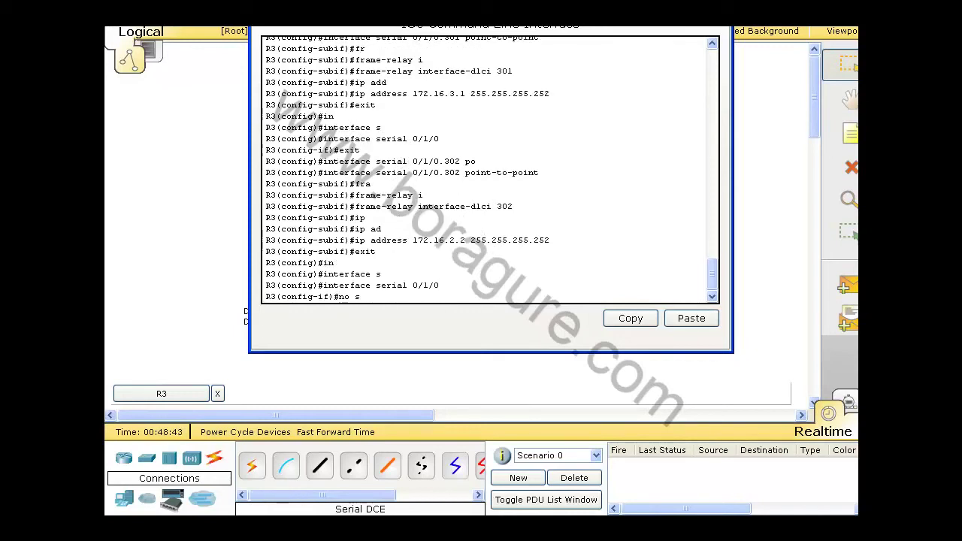
text(no sh)
key(Tab)
key(Return)
key(Return)
key(Return)
key(Return)
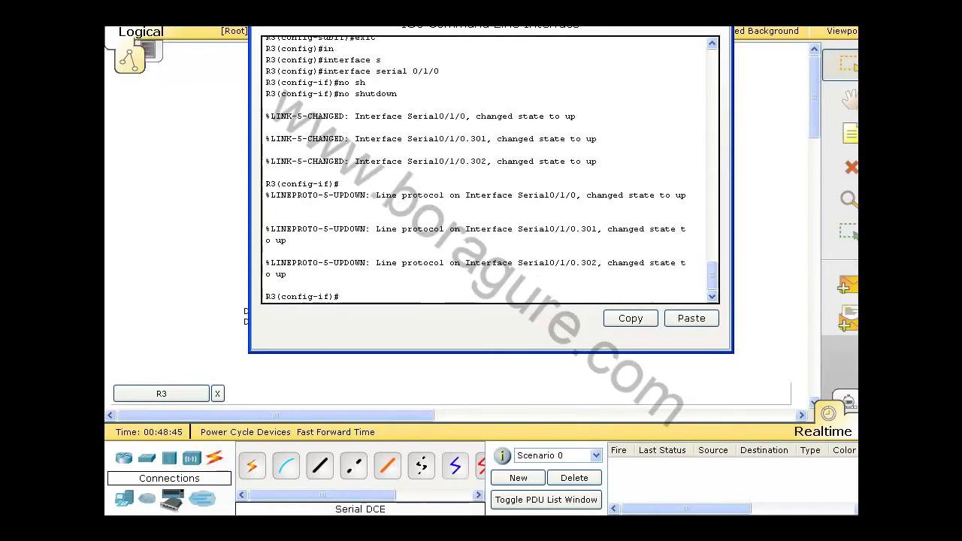
- Save R3's configuration with do wr, then end configuration mode and close the router's window
text(do wr)
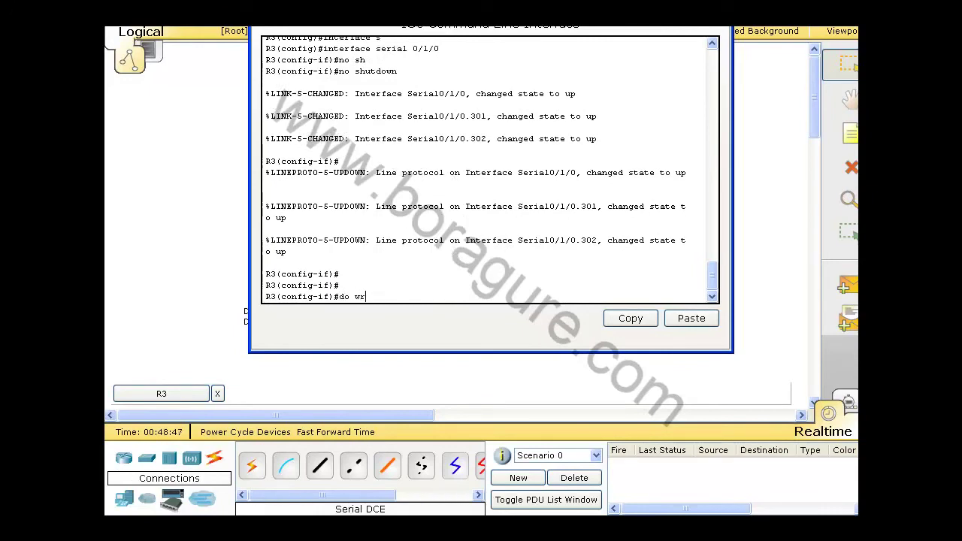
key(Return)
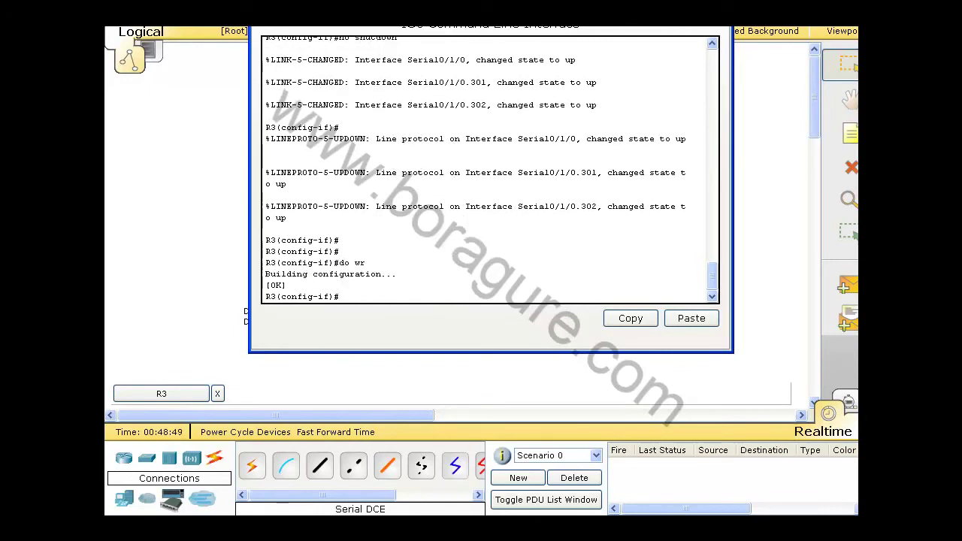
text(end)
key(Return)
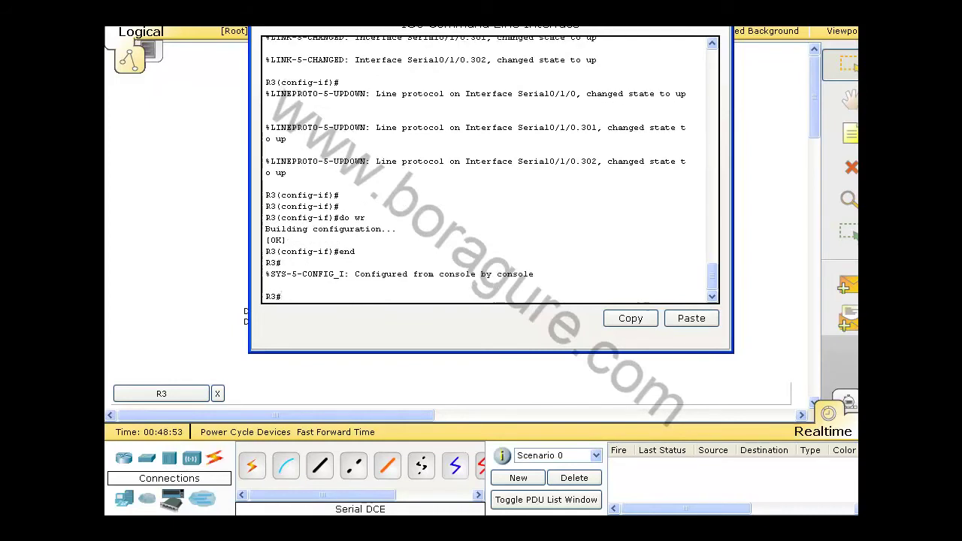
key(alt+F4)
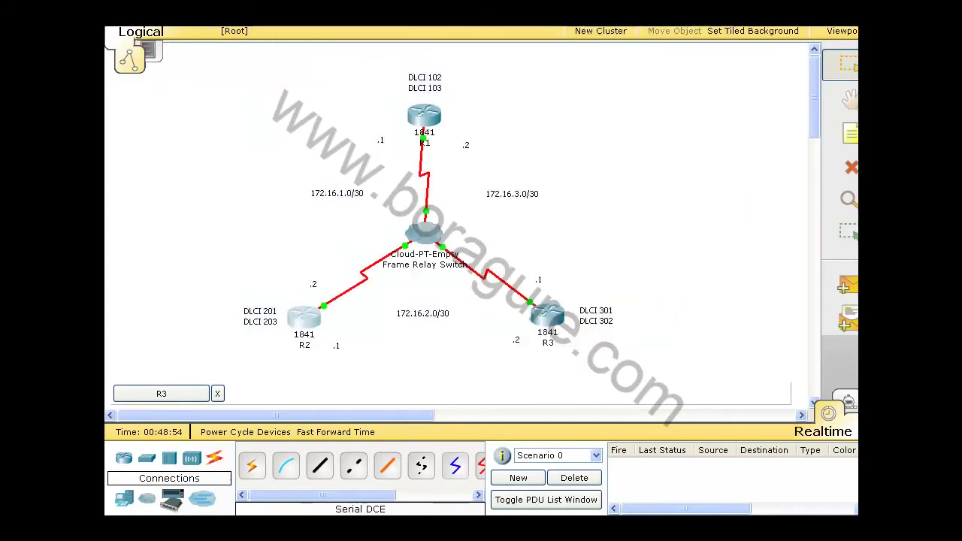
- Open R2's command line and page through the rest of its running configuration to the end
click(313, 325)
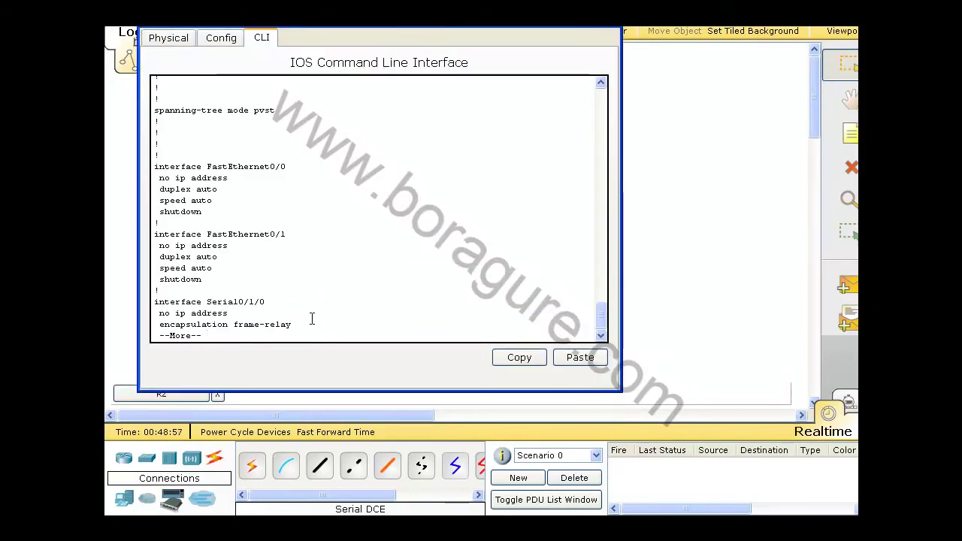
key(Return)
key(Return)
key(Return)
key(Return)
key(Return)
key(Return)
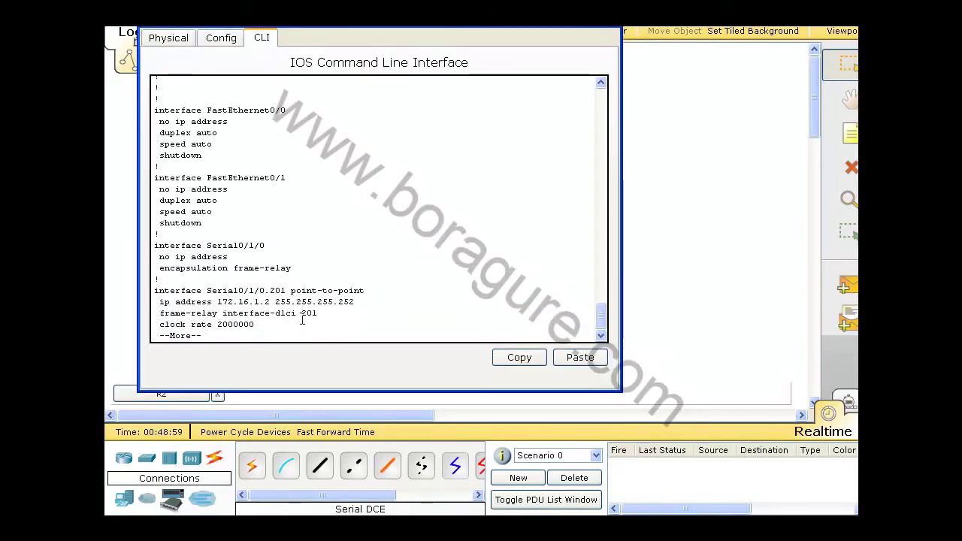
key(space)
key(space)
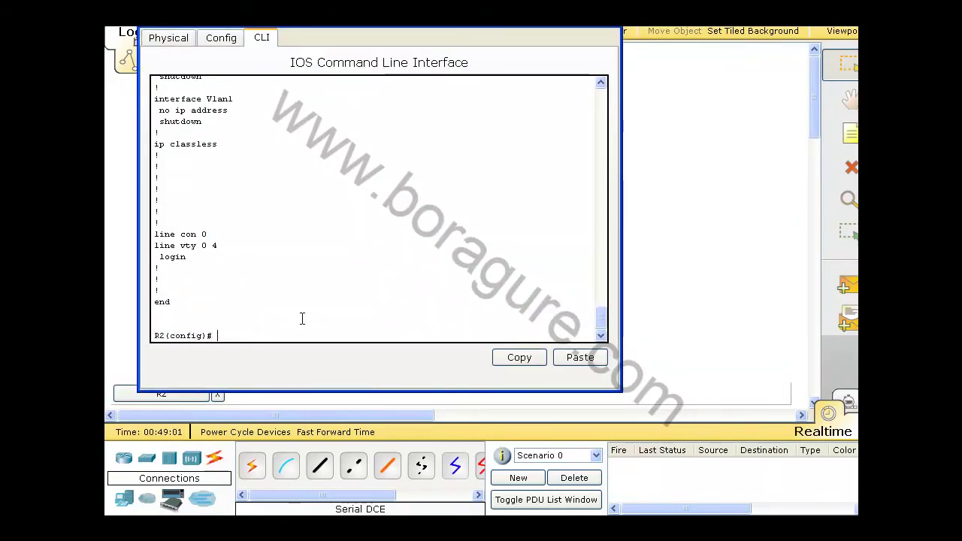
- Exit R2's global configuration mode and ping 172.16.1.1 to test the link to R1, then close the router's window
text(exi)
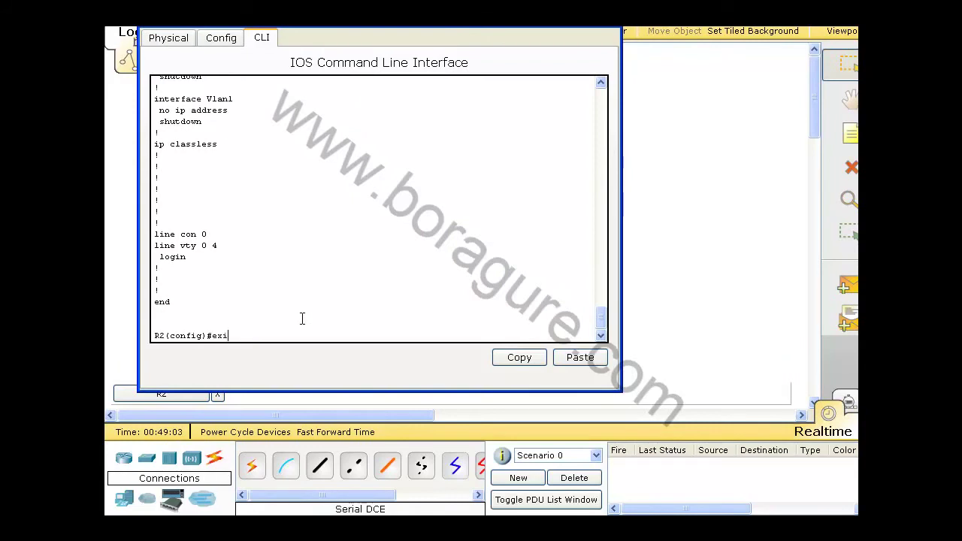
text(t)
key(Return)
key(Return)
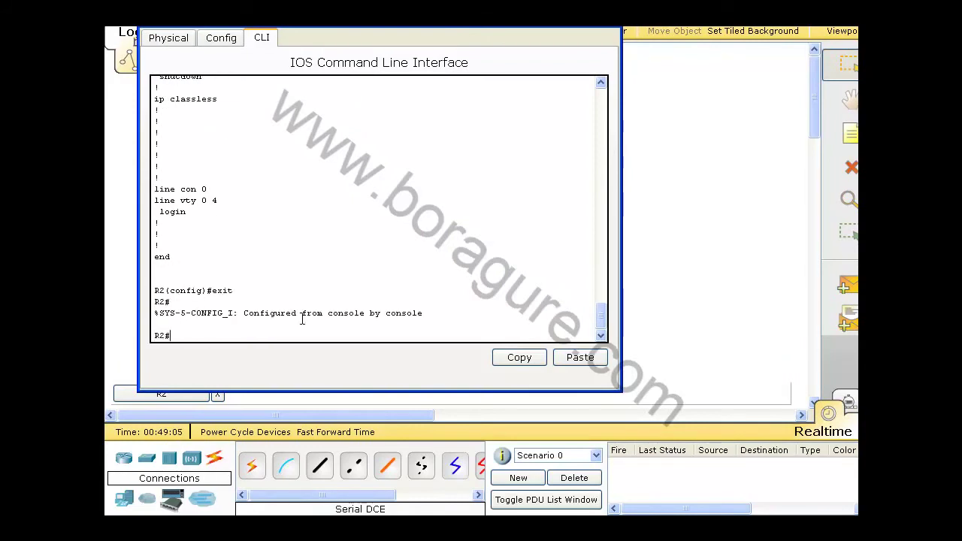
text(ping)
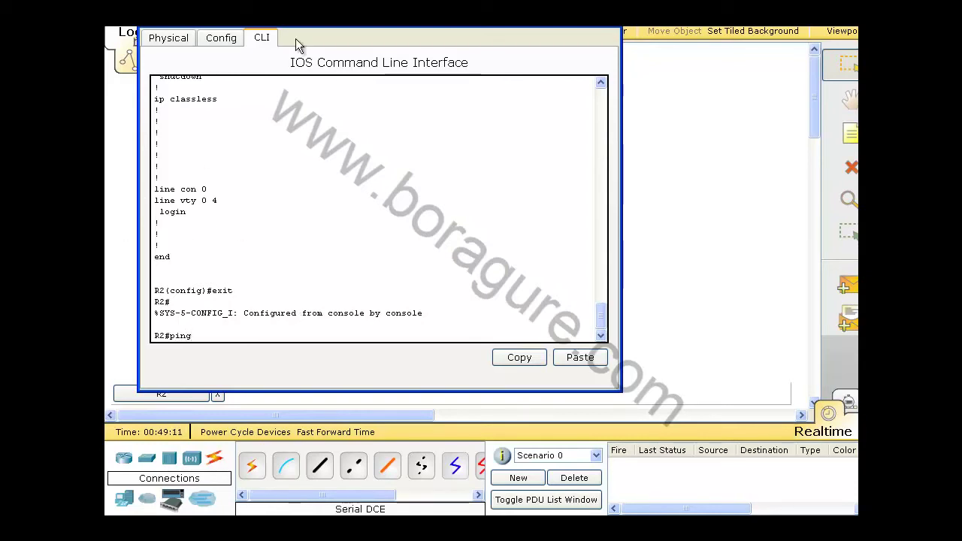
drag(367, 26, 648, 34)
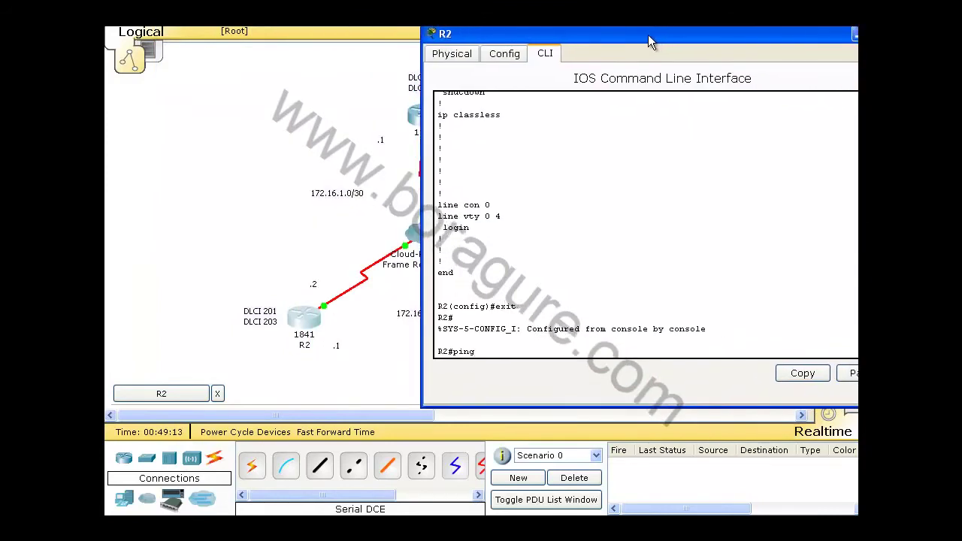
text(172.16.1.1)
key(Return)
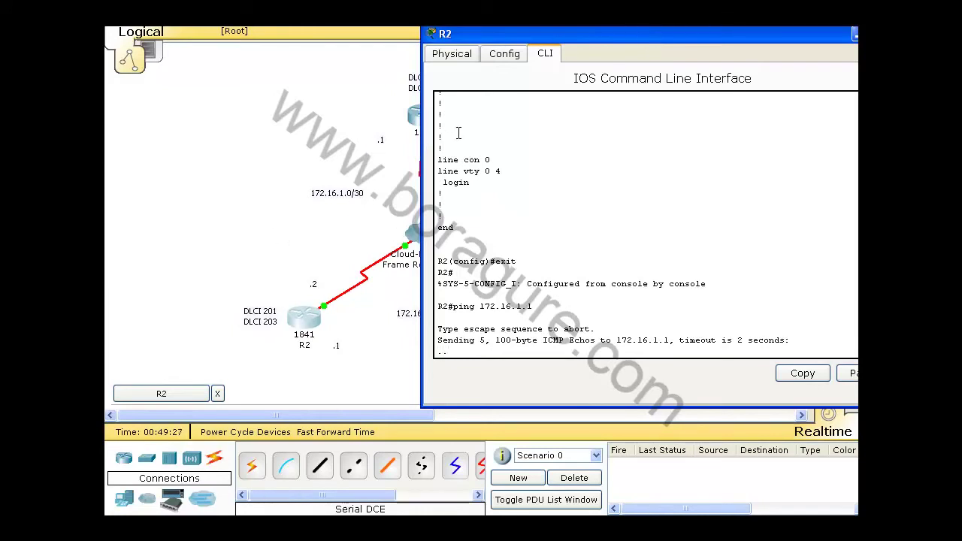
key(alt+F4)
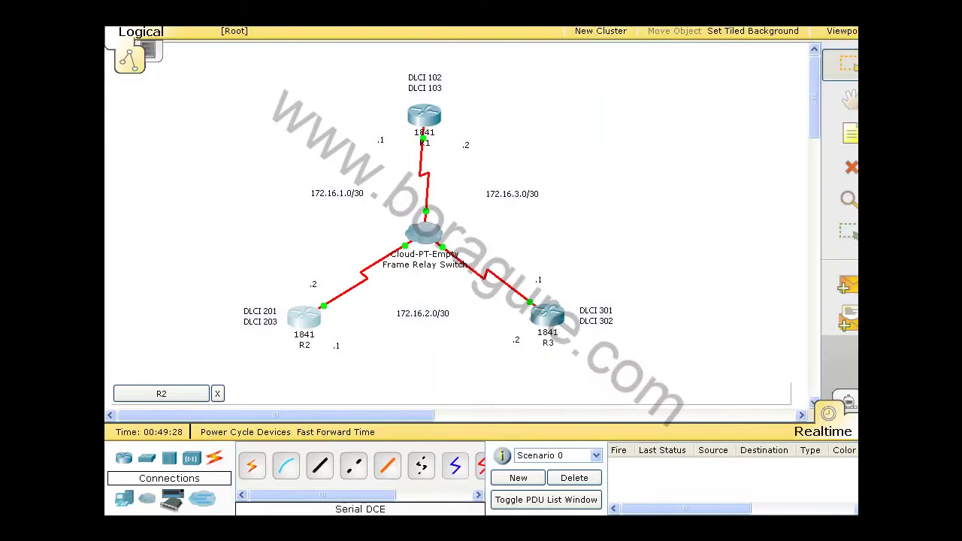
key(alt+Tab)
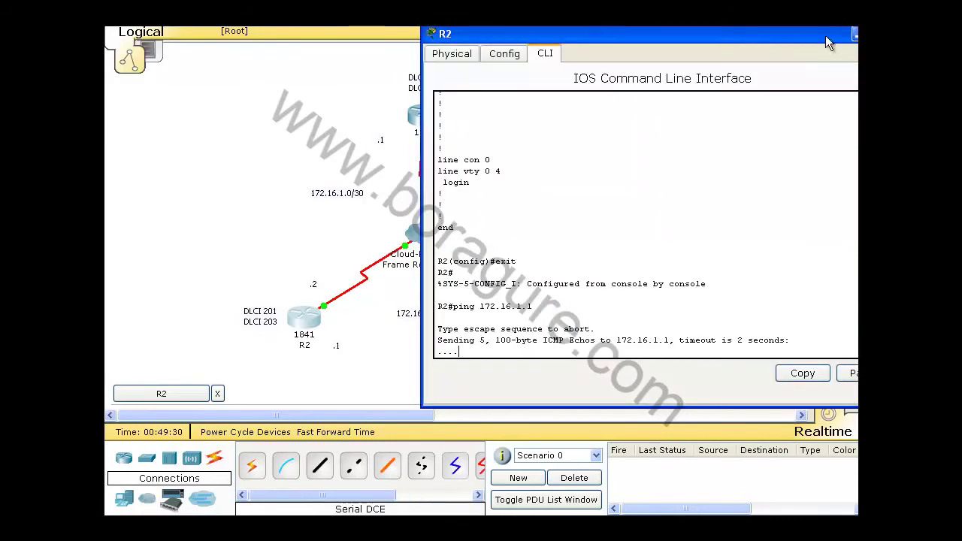
drag(826, 36, 690, 41)
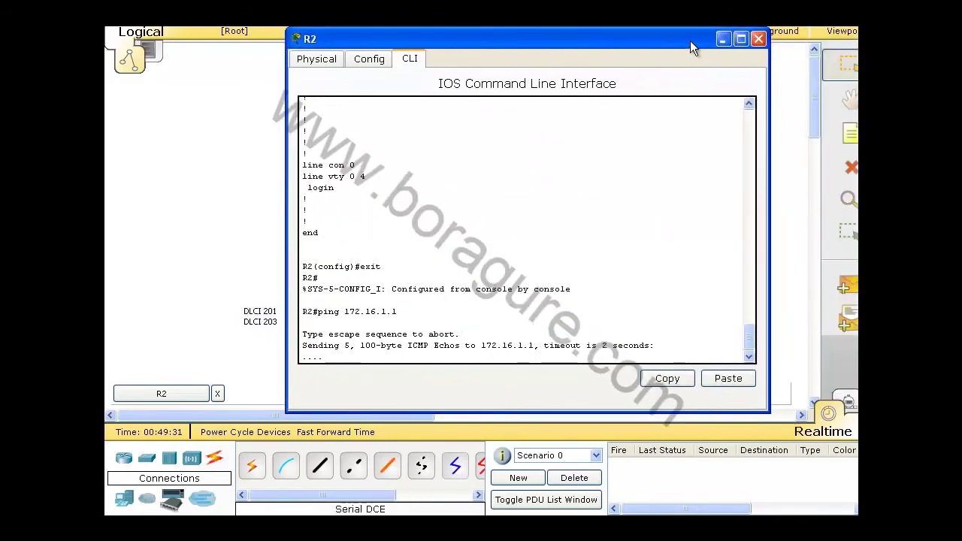
click(758, 39)
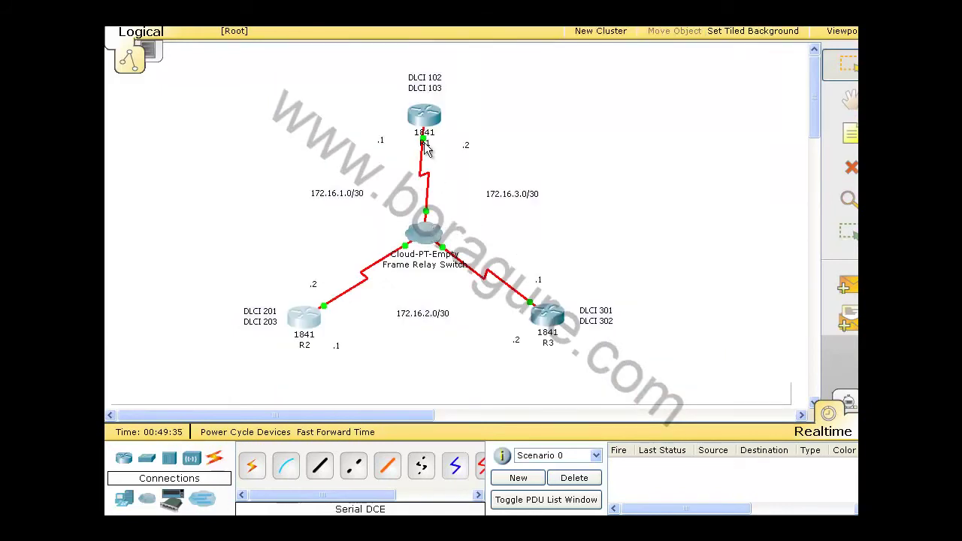
- Open the Frame Relay Switch's configuration and display the settings of its Serial0 interface
mouse_move(424, 141)
mouse_move(490, 277)
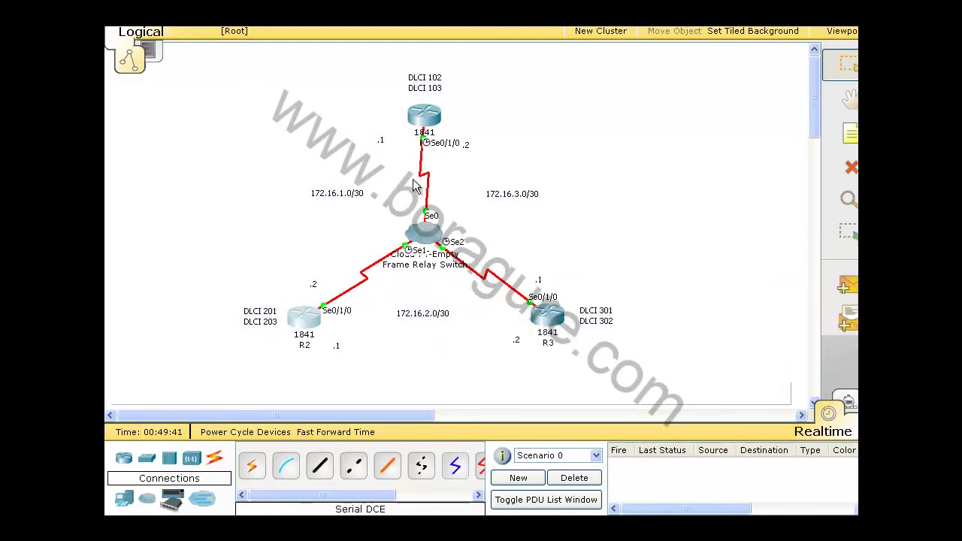
mouse_move(427, 114)
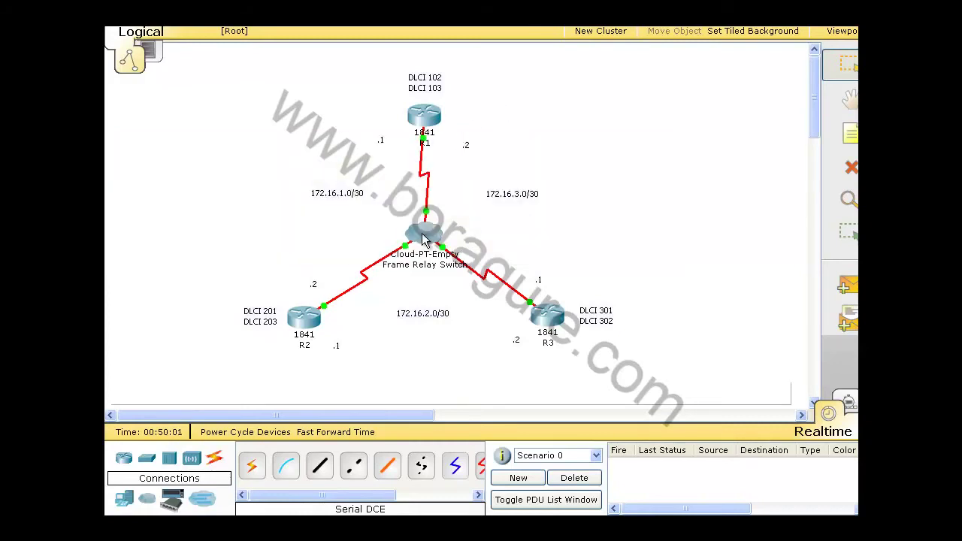
click(423, 238)
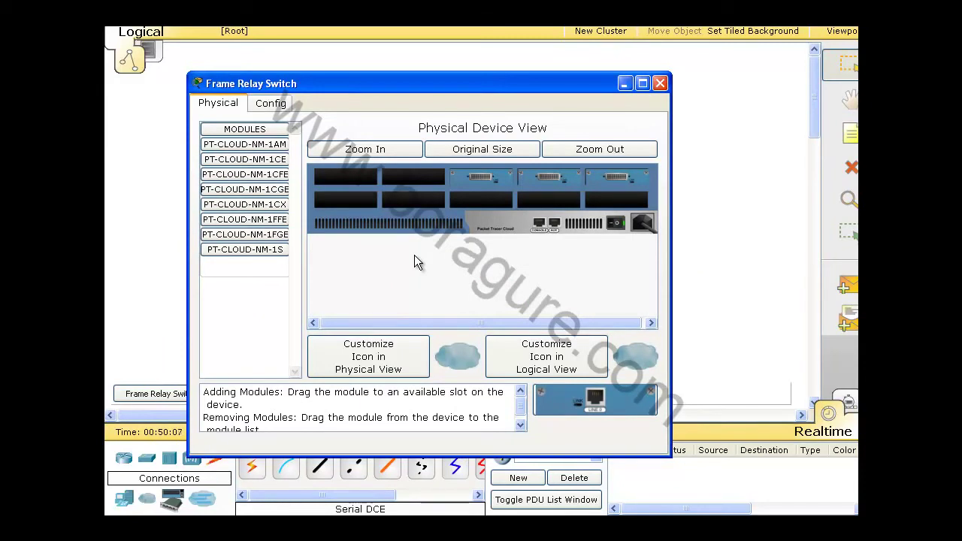
drag(568, 83, 621, 58)
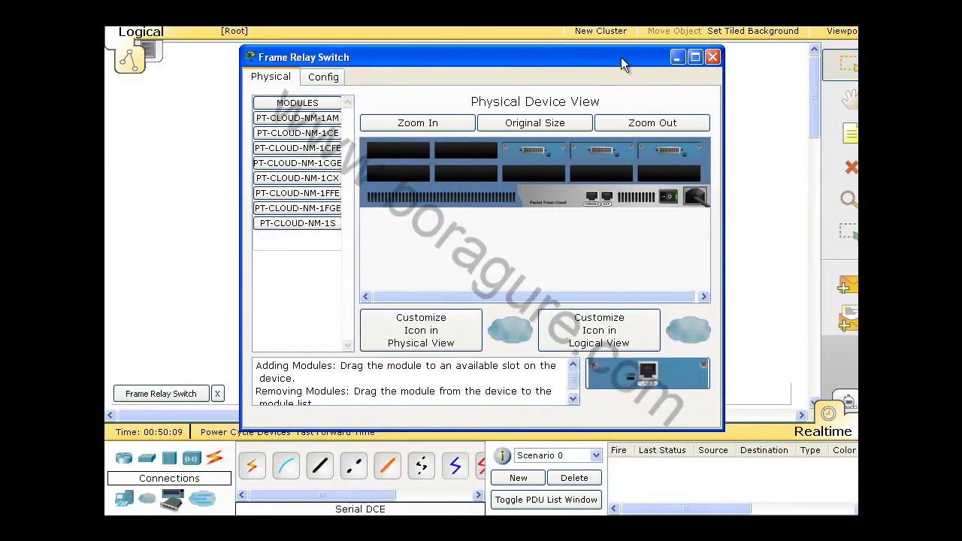
click(324, 79)
click(298, 223)
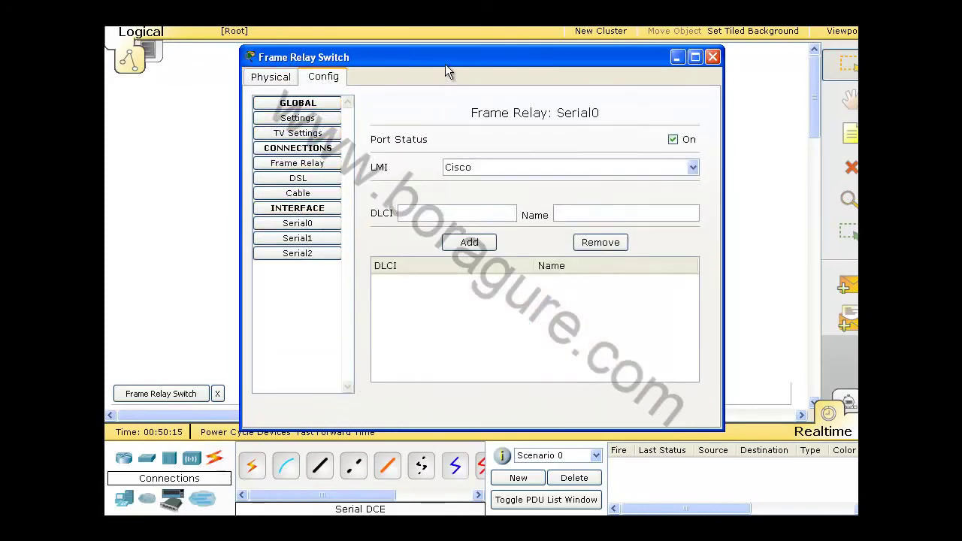
- Move the switch window aside to see the topology labels and add DLCI 102 named R1-R2 to Serial0
drag(446, 65, 650, 117)
click(610, 269)
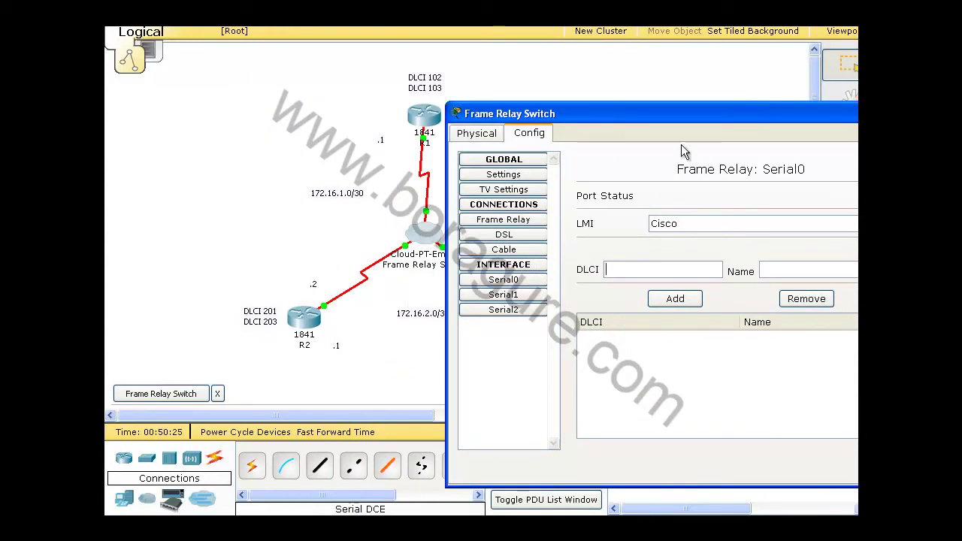
drag(609, 122, 569, 117)
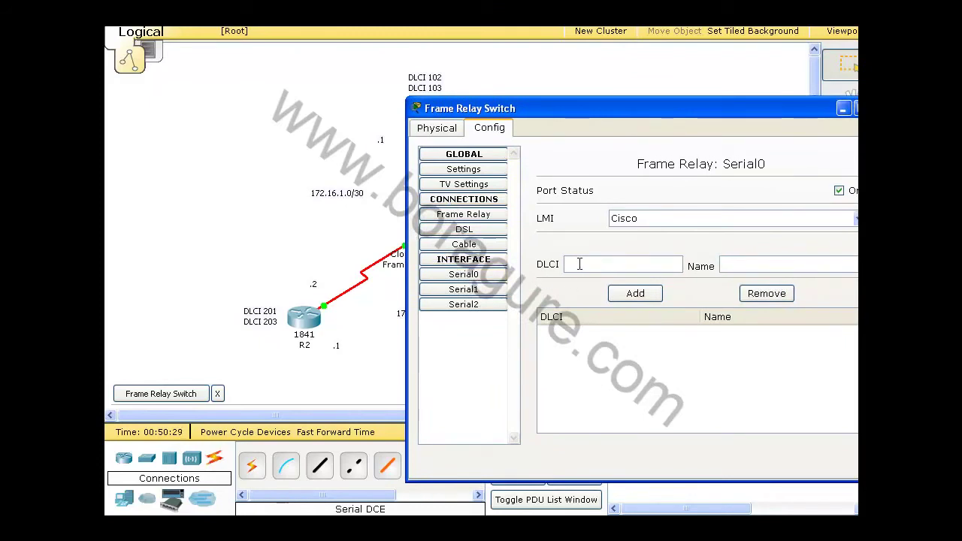
text(10)
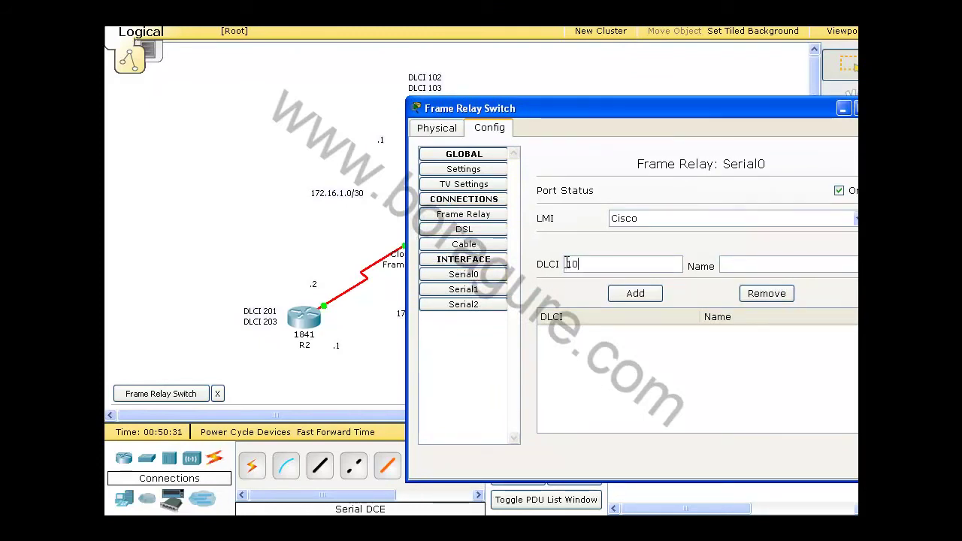
text(2)
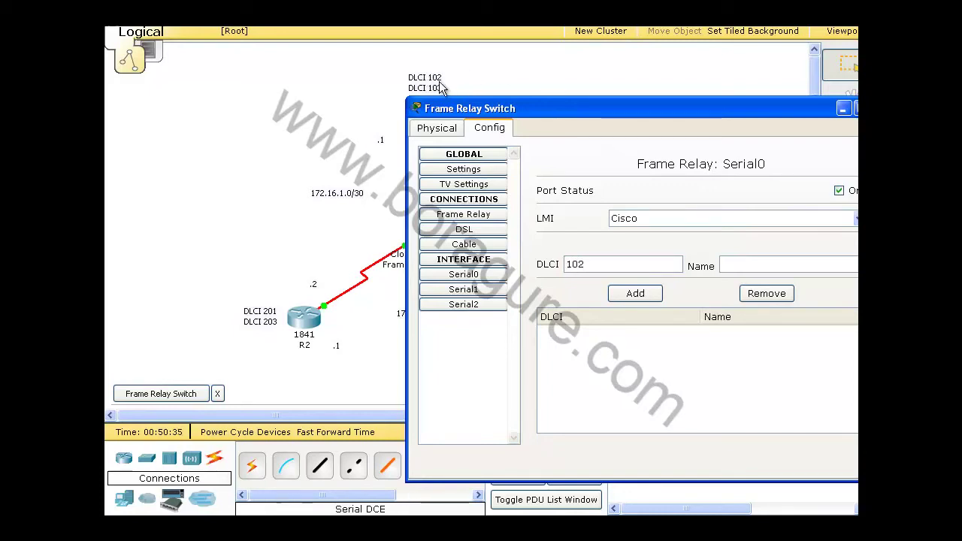
click(730, 264)
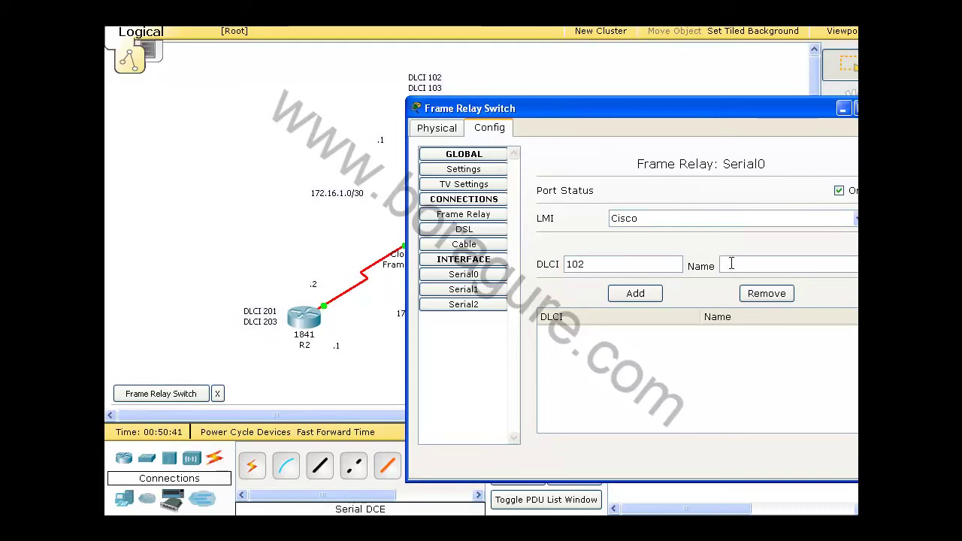
text(R1-)
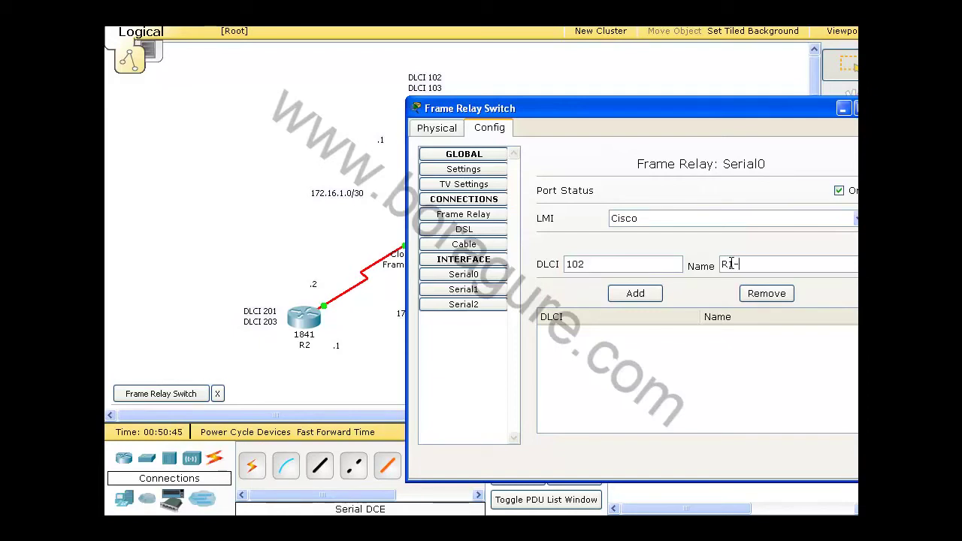
text(R2)
click(643, 294)
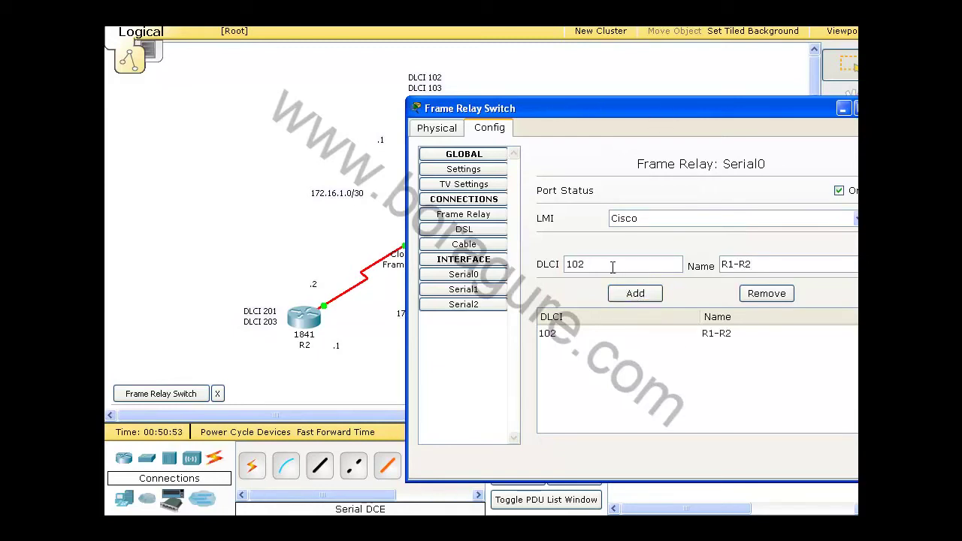
- Add a second DLCI, 103, named R1-R3, to the switch's Serial0 interface
key(BackSpace)
text(3)
click(778, 261)
click(634, 296)
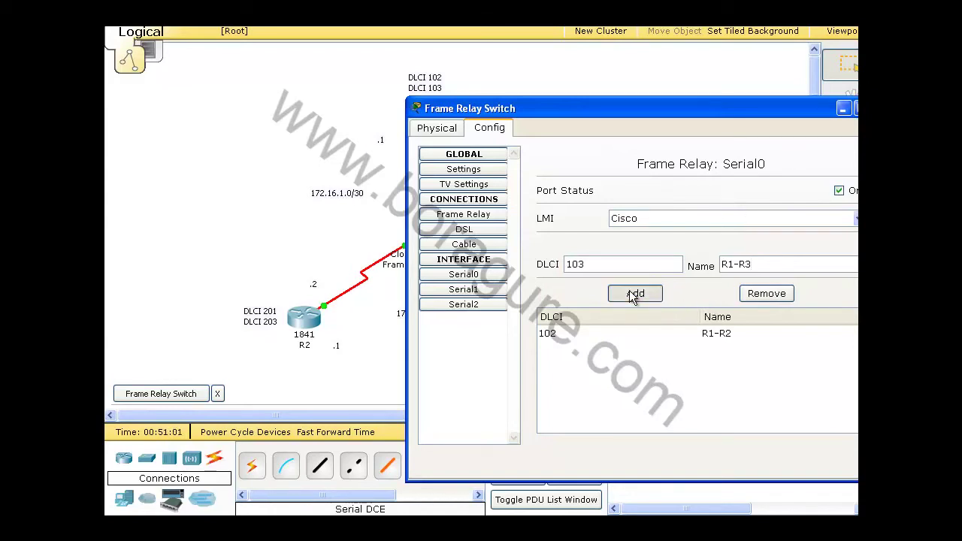
- Show the settings of the switch's Serial1 interface and add DLCI 201 named R2-R1
click(494, 295)
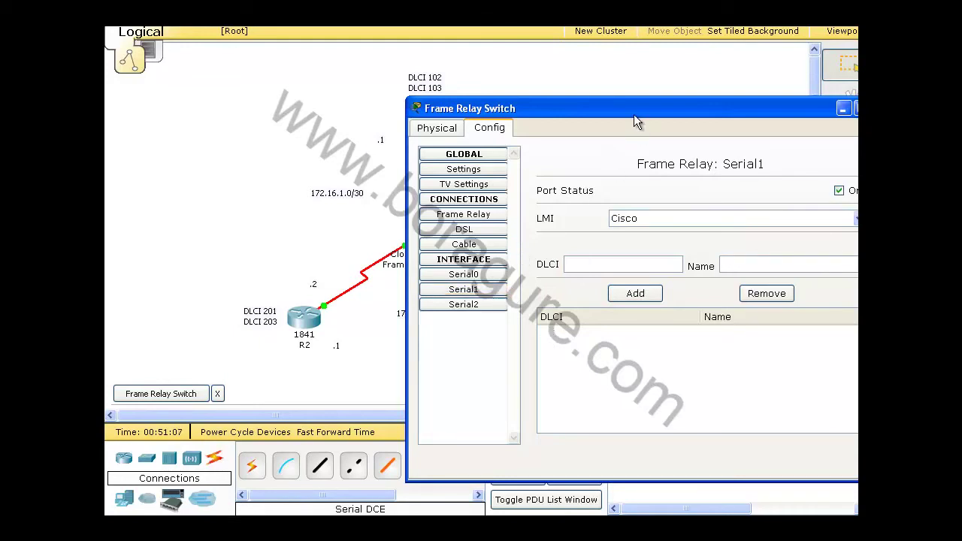
drag(638, 122, 600, 105)
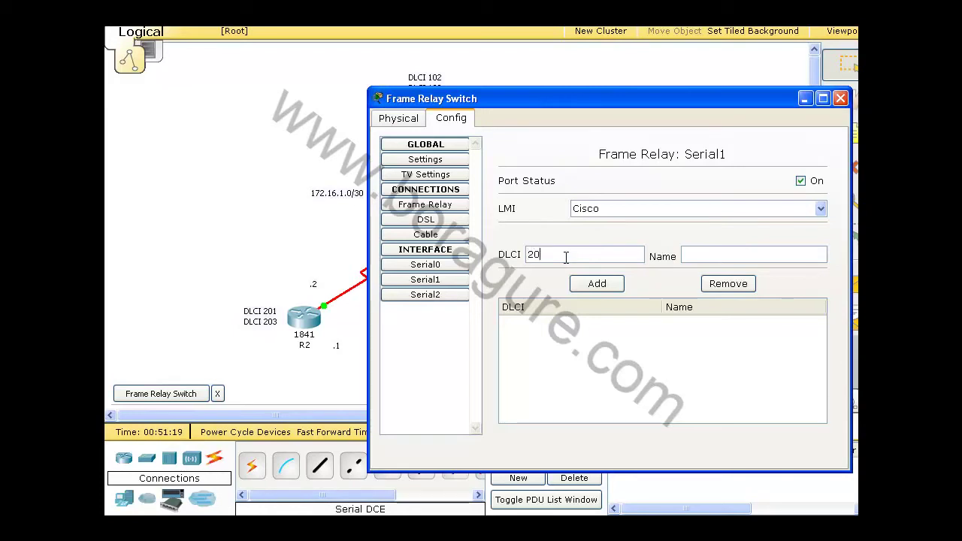
text(1)
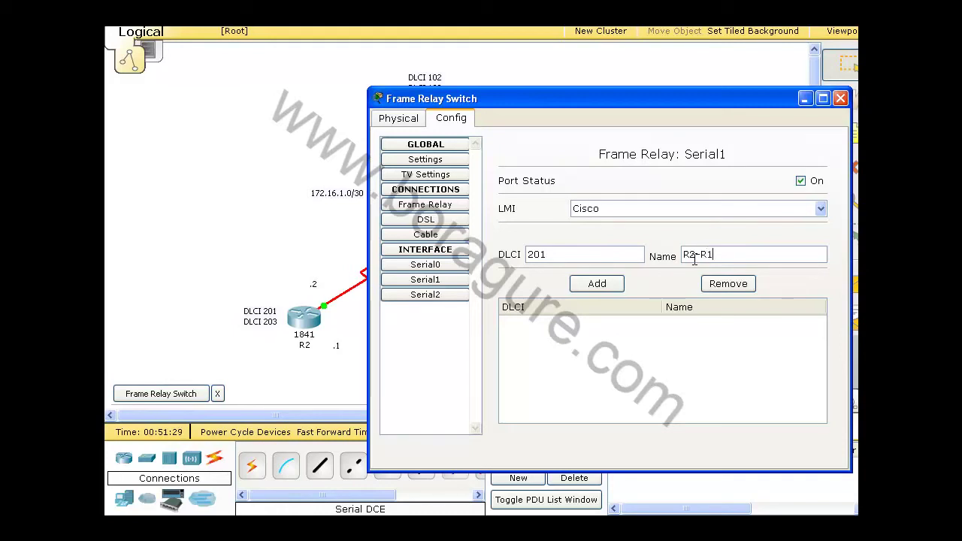
click(596, 284)
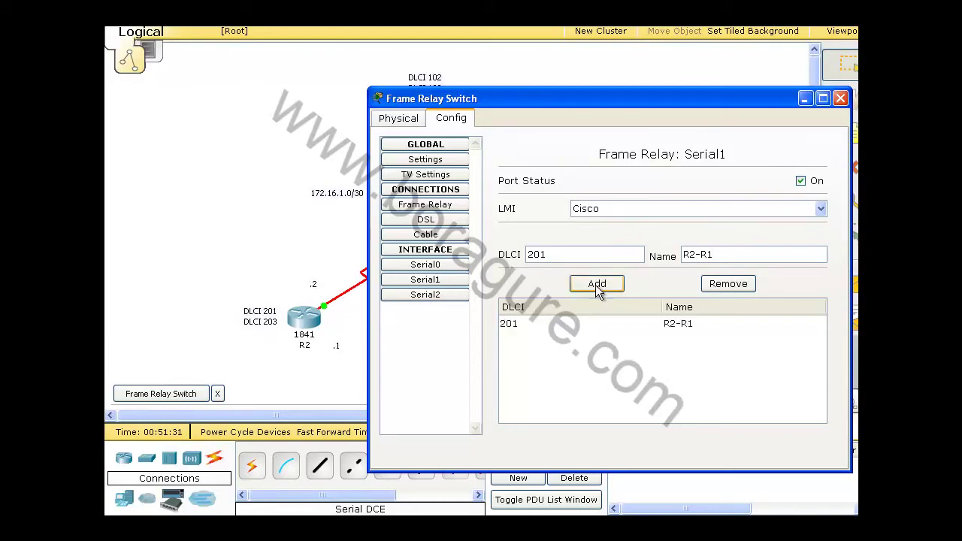
- Add a second DLCI, 203, named R2-R3, to the switch's Serial1 interface
click(574, 254)
click(735, 253)
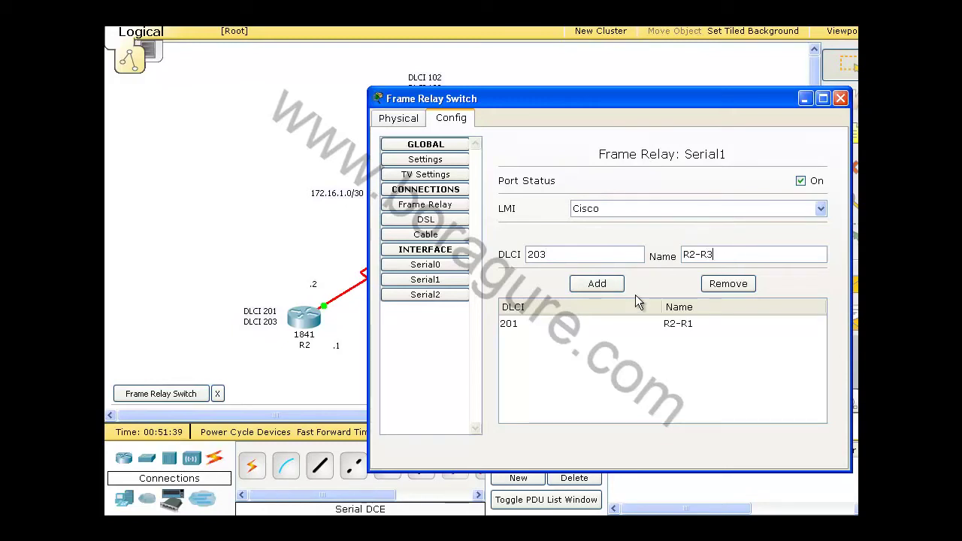
key(BackSpace)
text(3)
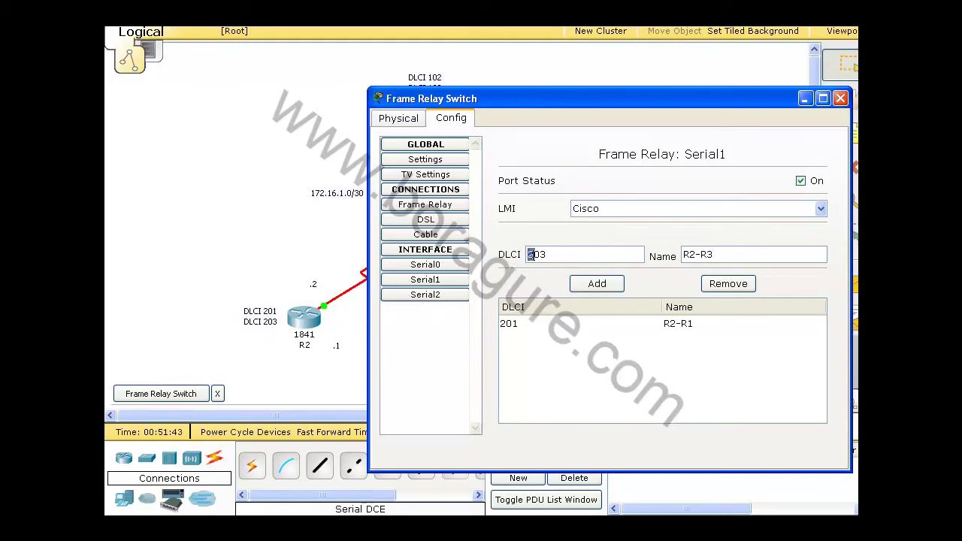
drag(538, 254, 547, 254)
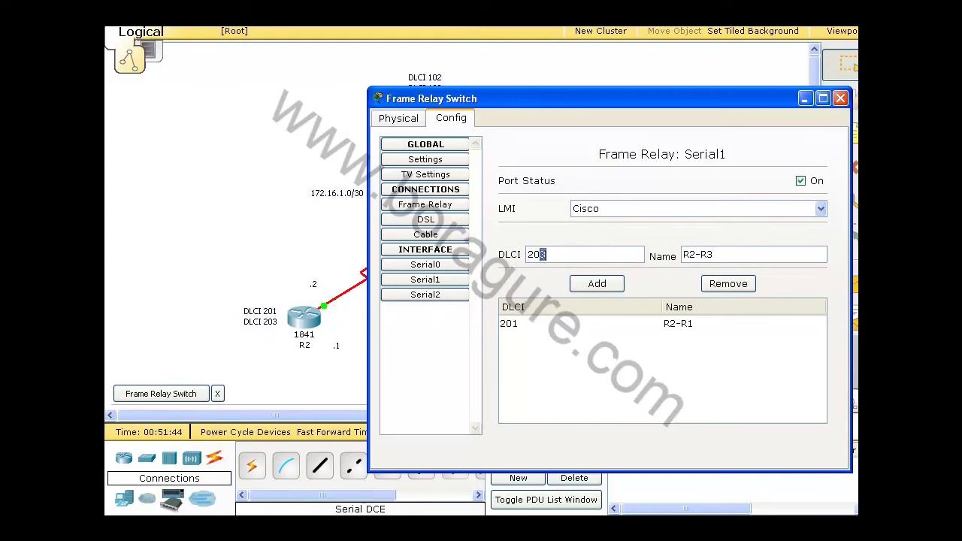
click(574, 255)
click(617, 286)
- Show the settings of the switch's Serial2 interface and add DLCI 301 named R3-R1
click(443, 295)
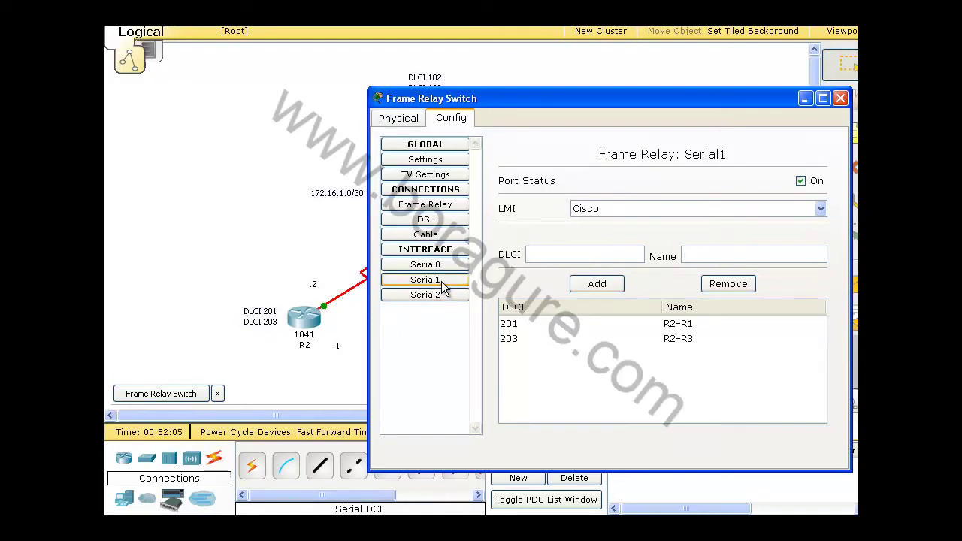
click(440, 294)
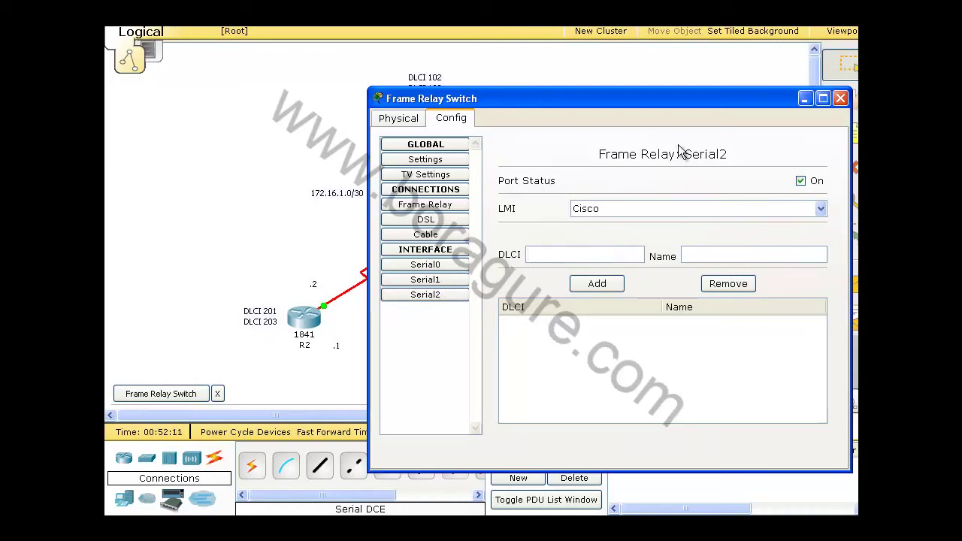
drag(660, 98, 383, 70)
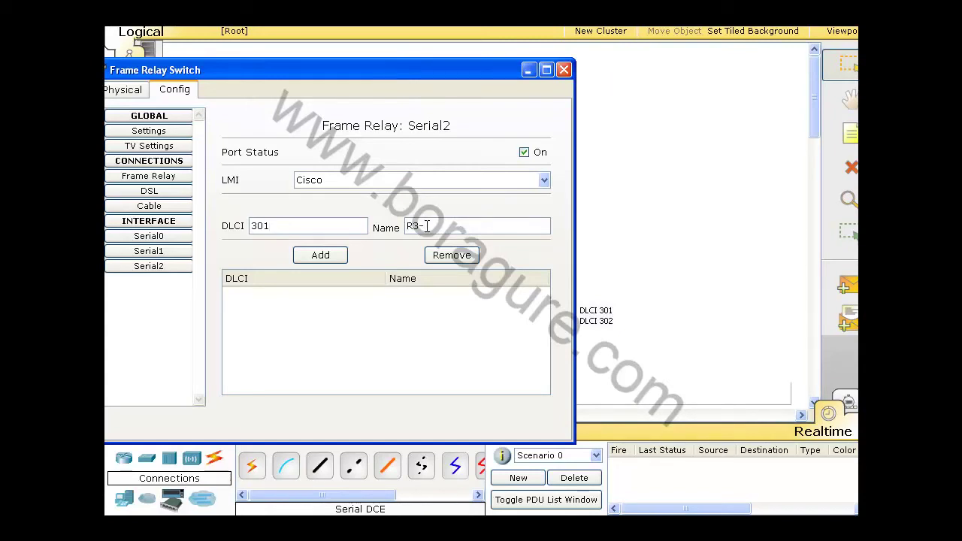
text(R1)
click(319, 256)
- Add a second DLCI, 302, named R3-R2, to the switch's Serial2 interface
text(2)
click(445, 231)
text(2)
click(327, 260)
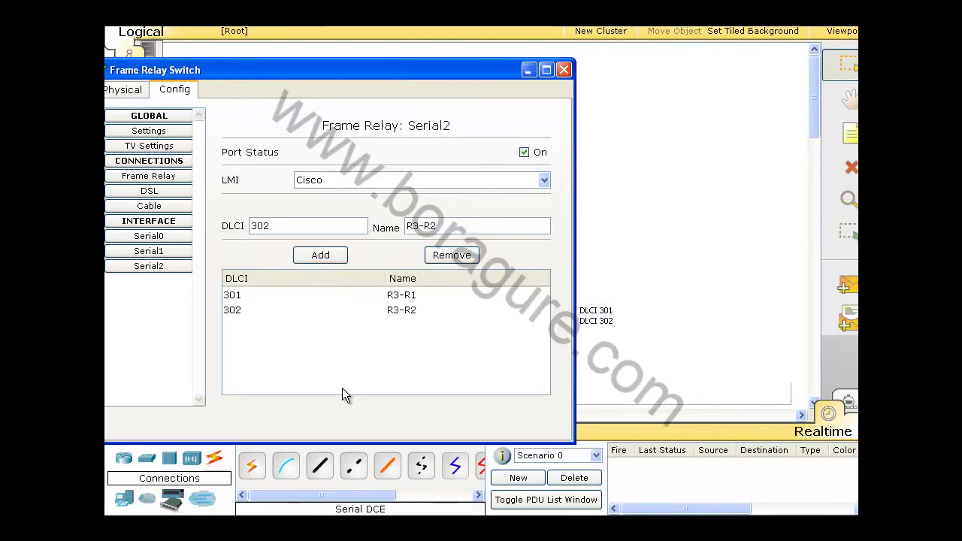
- In the switch's Frame Relay connections, map Serial0 sublink R1-R2 to Serial1 sublink R2-R1
drag(433, 72, 590, 65)
click(308, 172)
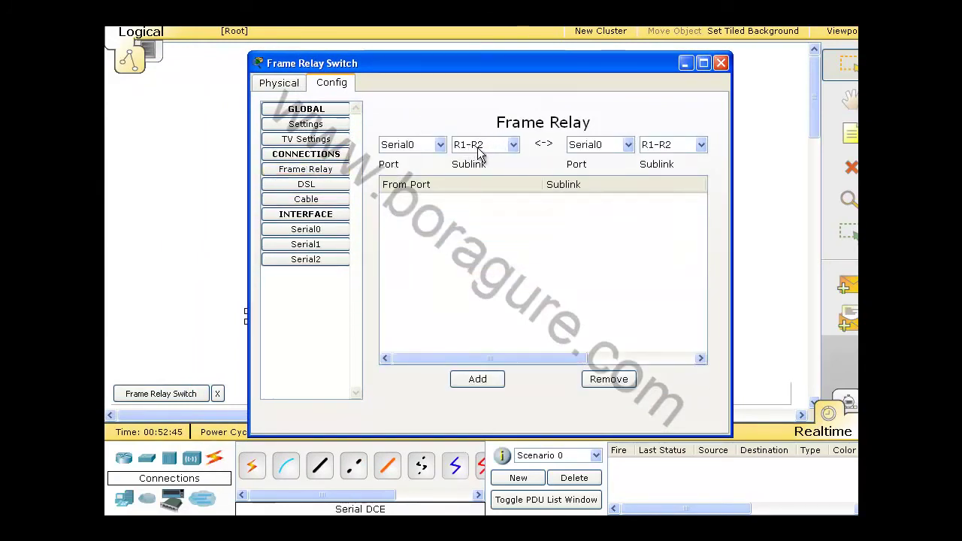
click(629, 145)
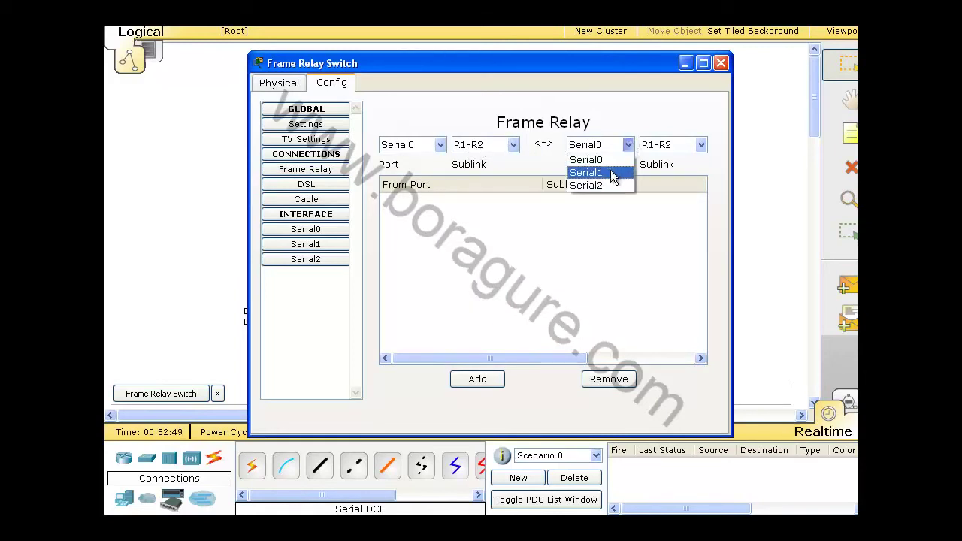
click(610, 172)
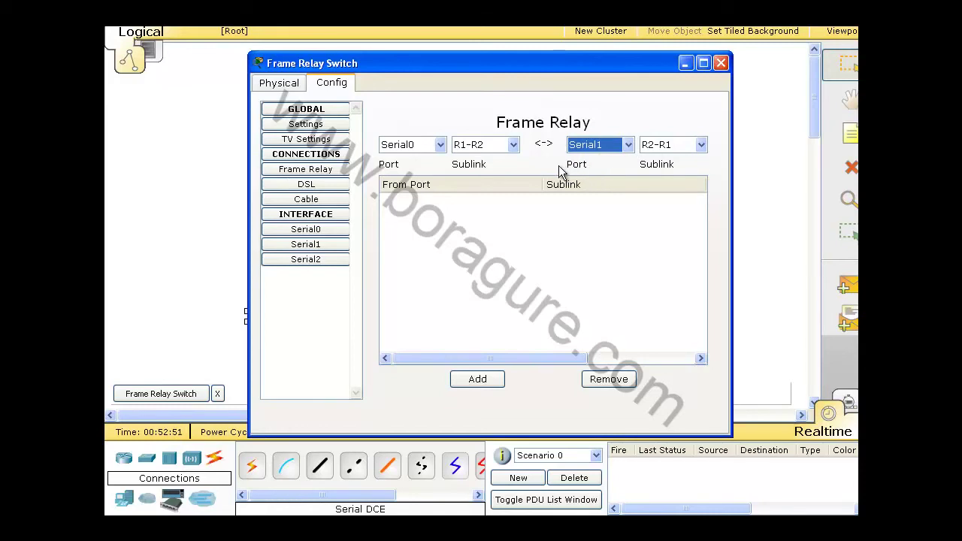
click(485, 380)
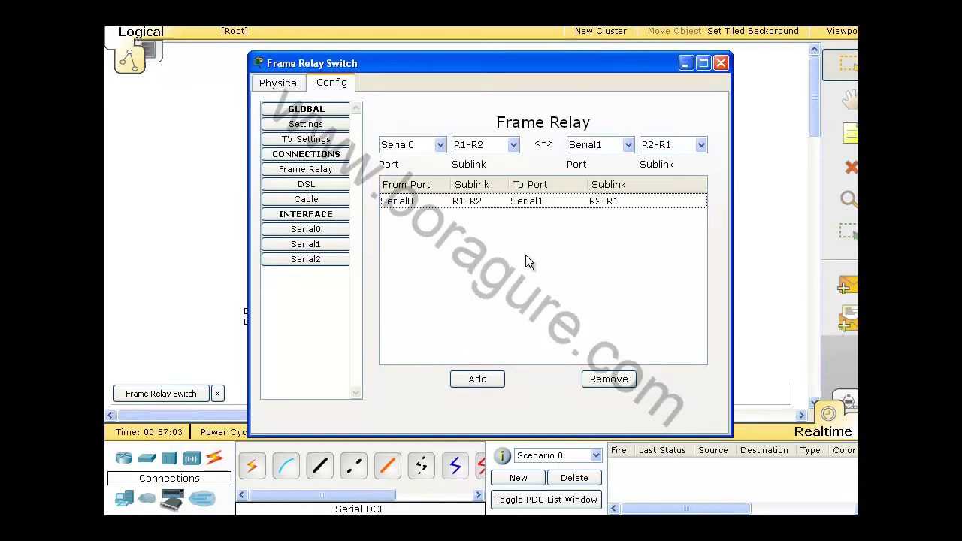
- Add a Frame Relay connection from Serial0 sublink R1-R3 to Serial2 sublink R3-R1
click(486, 145)
click(479, 171)
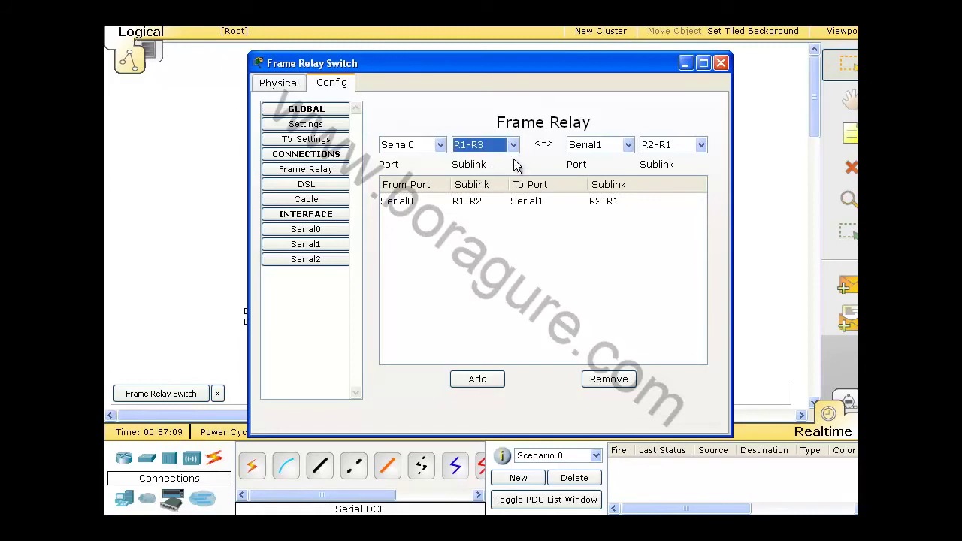
click(628, 146)
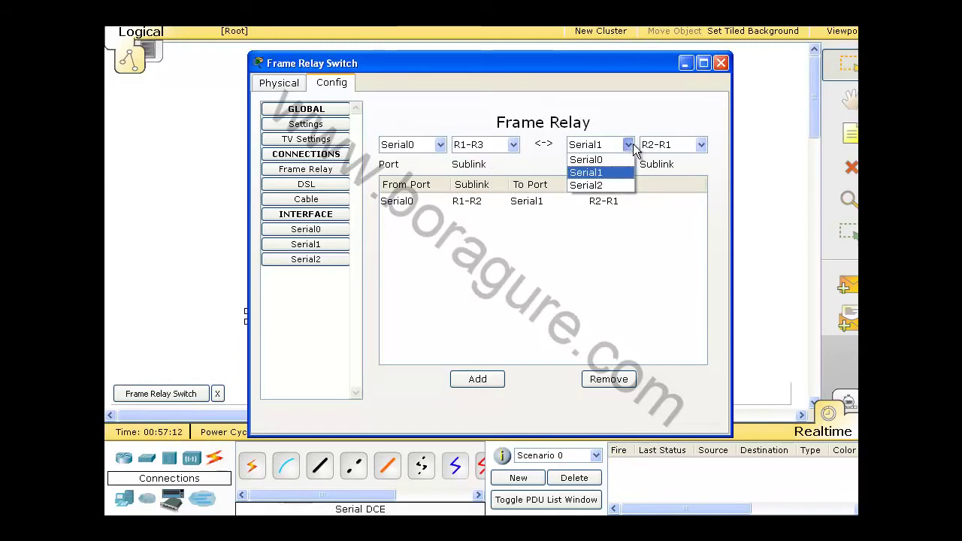
click(617, 187)
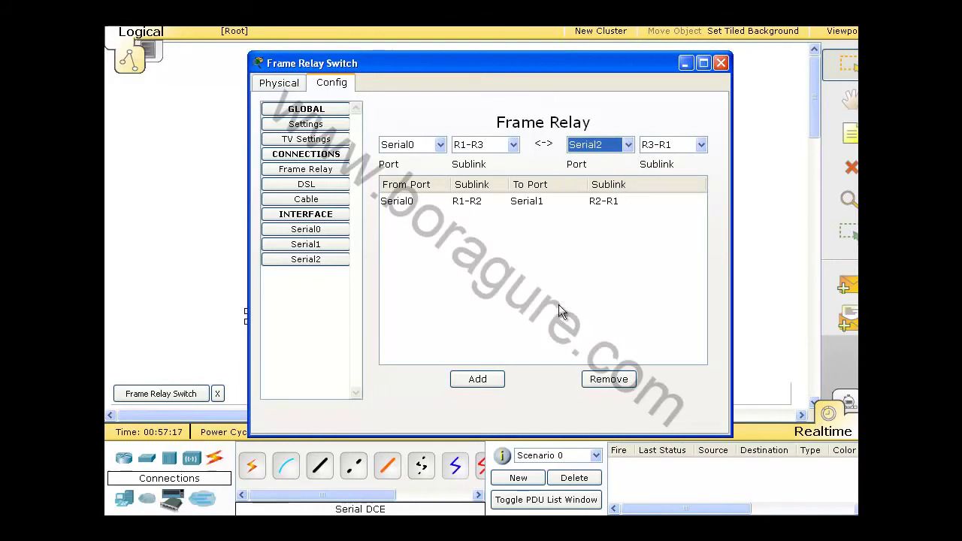
click(496, 381)
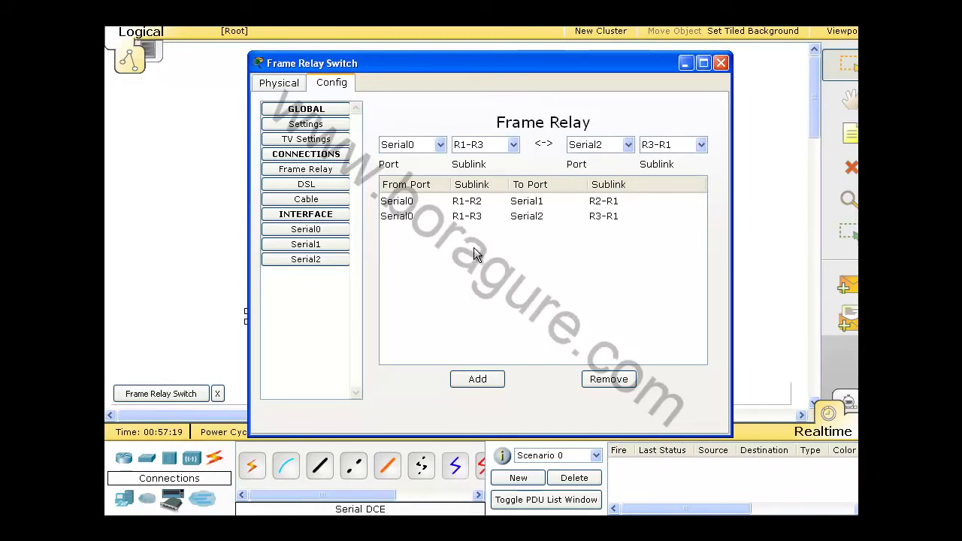
- Add a Frame Relay connection from Serial1 sublink R2-R3 to Serial2 sublink R3-R2
click(441, 145)
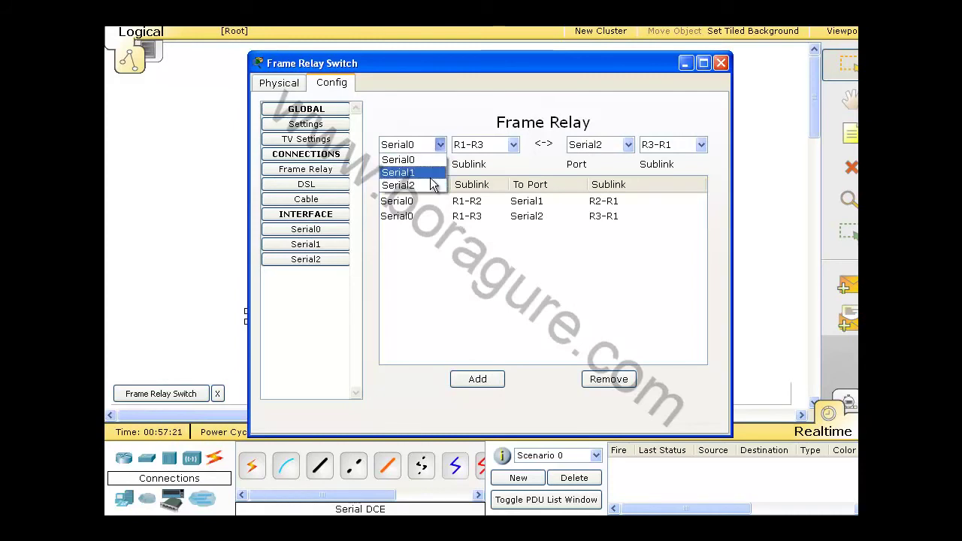
click(432, 175)
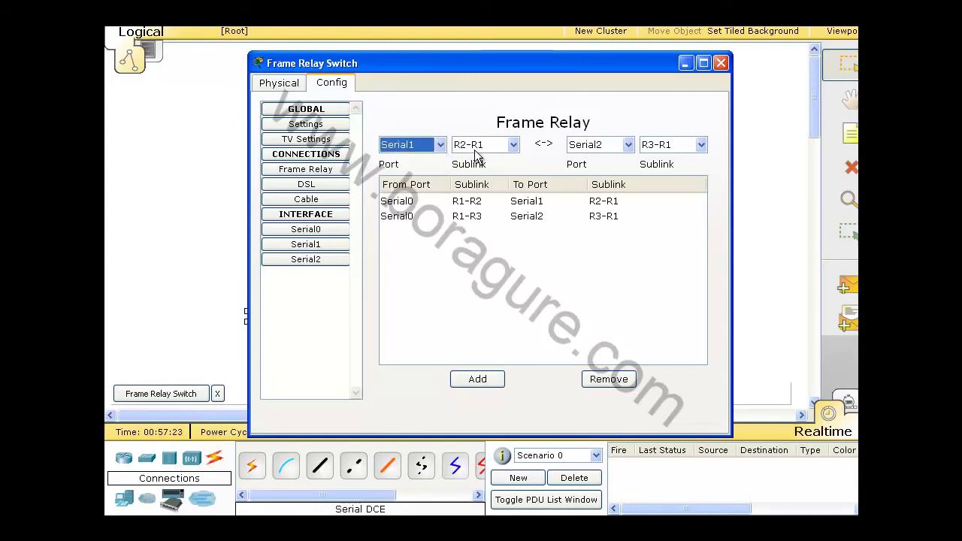
click(476, 147)
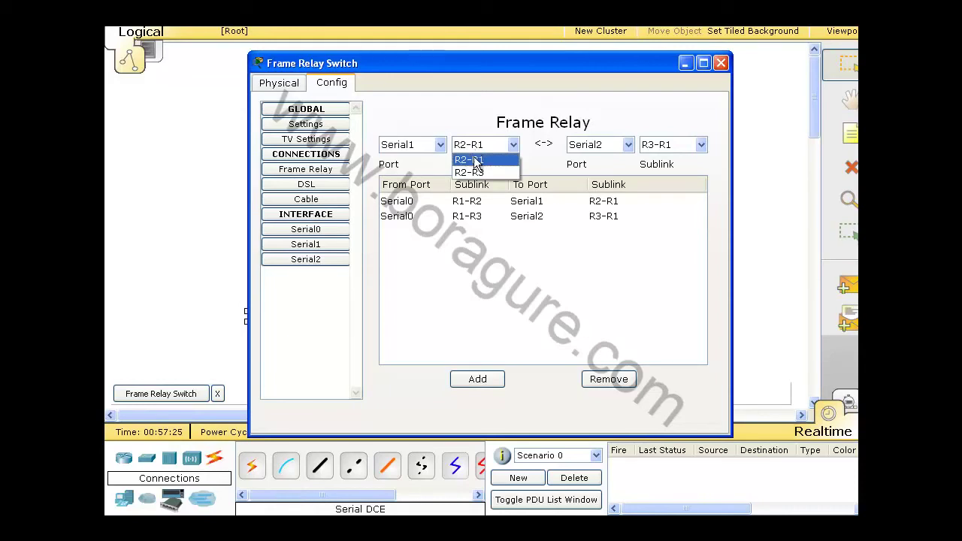
click(476, 173)
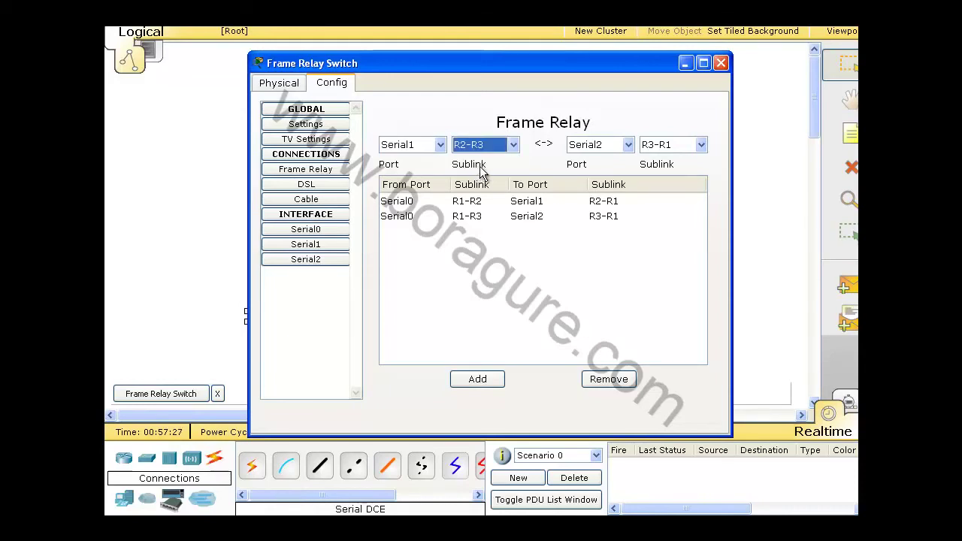
click(651, 147)
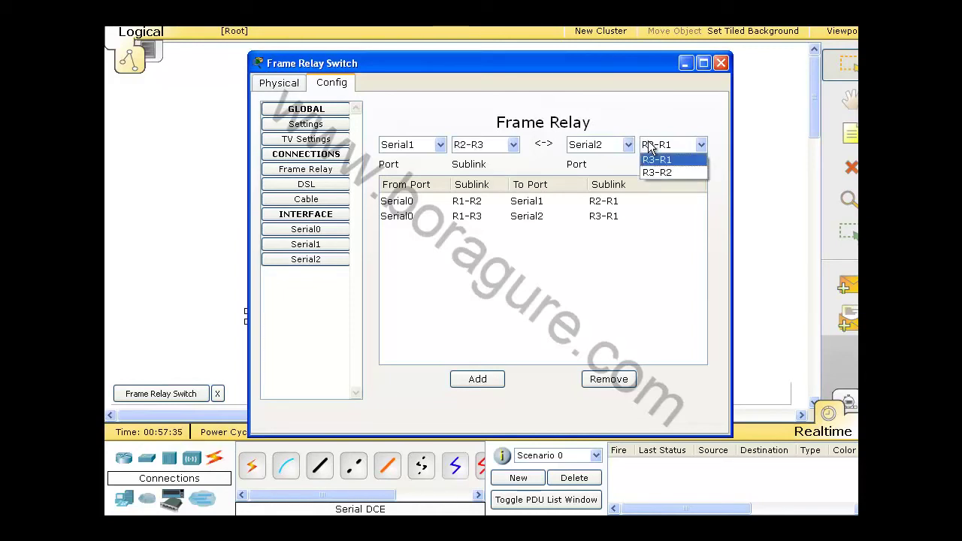
click(651, 148)
click(657, 153)
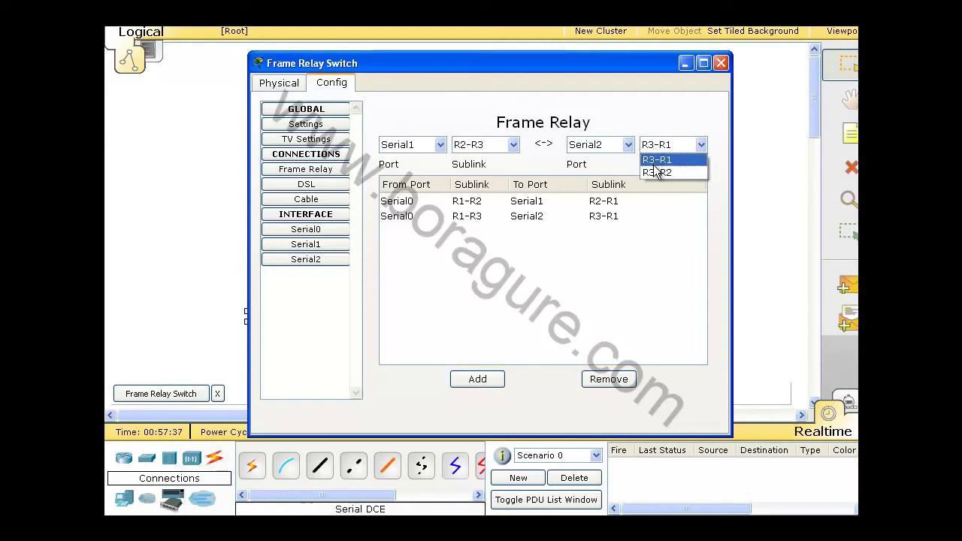
click(656, 172)
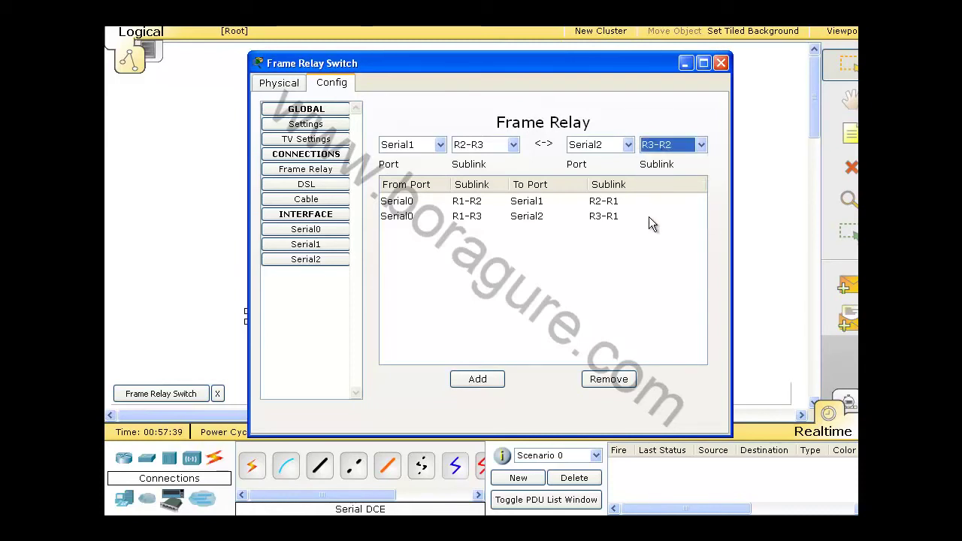
click(488, 381)
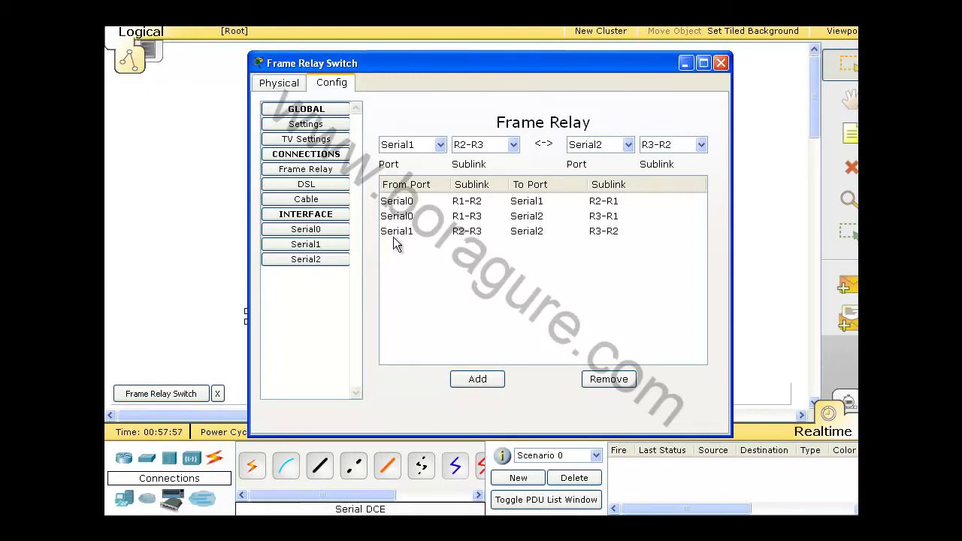
- Close the Frame Relay switch's configuration and ping 172.16.2.2 from R2's command line
click(490, 380)
click(720, 63)
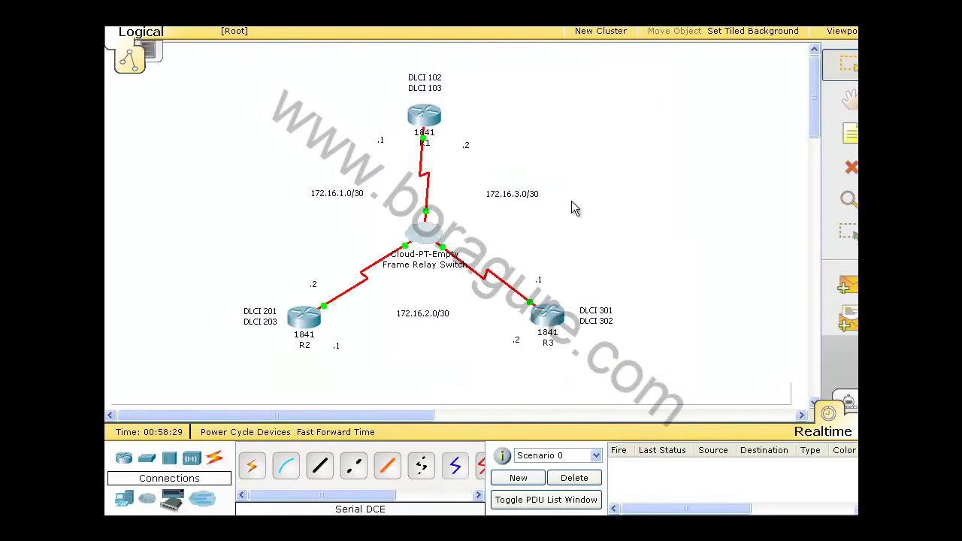
click(308, 320)
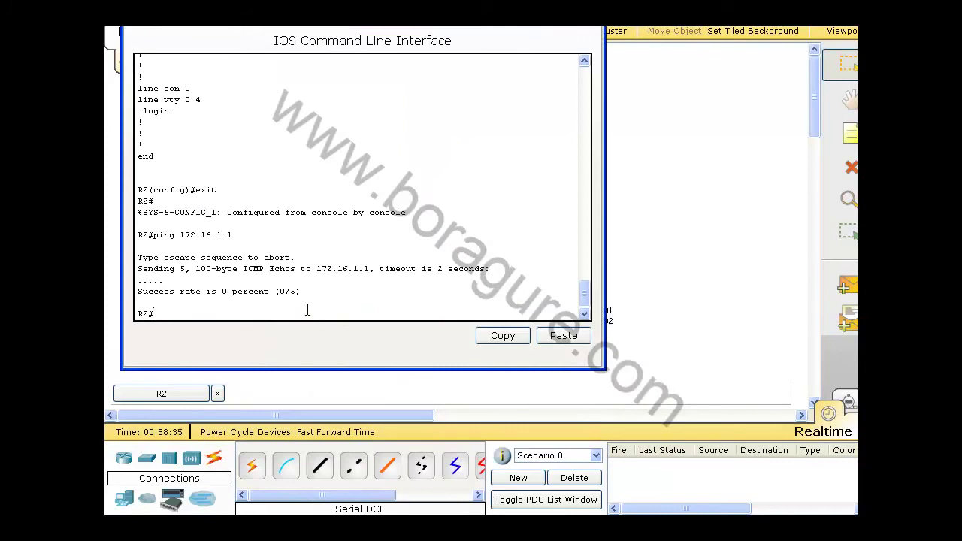
text(ping)
drag(505, 26, 831, 38)
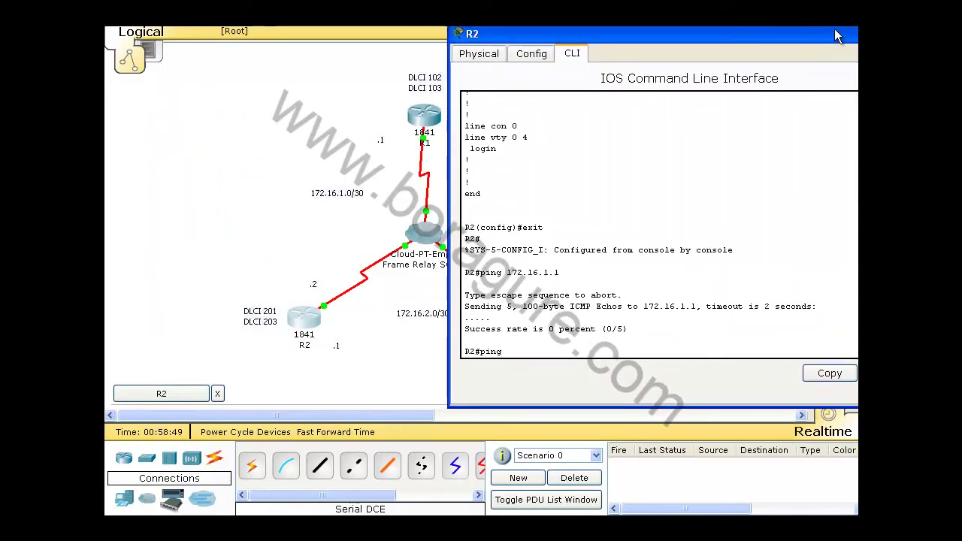
text(2.1)
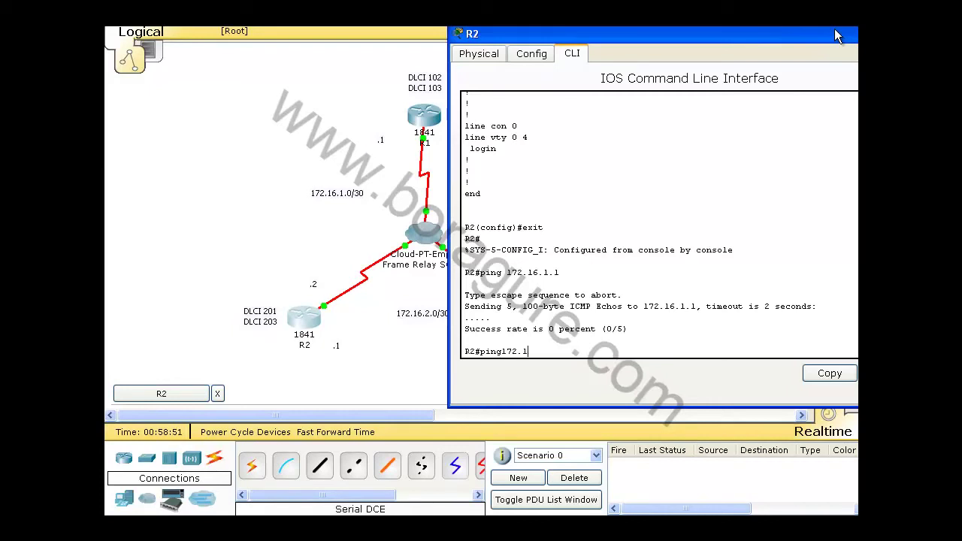
text(6.2.2)
drag(576, 34, 451, 34)
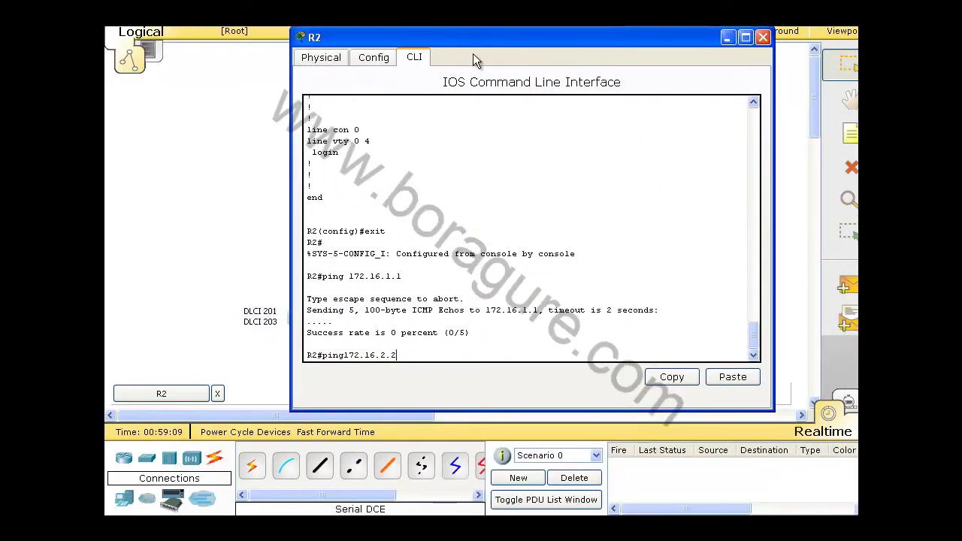
key(Left)
key(Left)
key(Left)
key(Left)
key(Left)
key(Return)
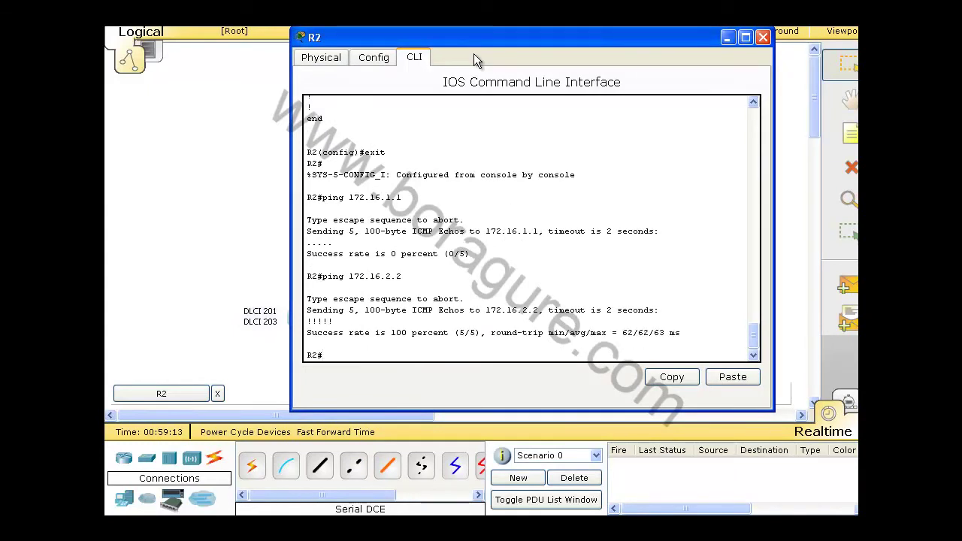
- Ping 172.16.1.1 from R2's command line
key(Up)
drag(488, 37, 618, 36)
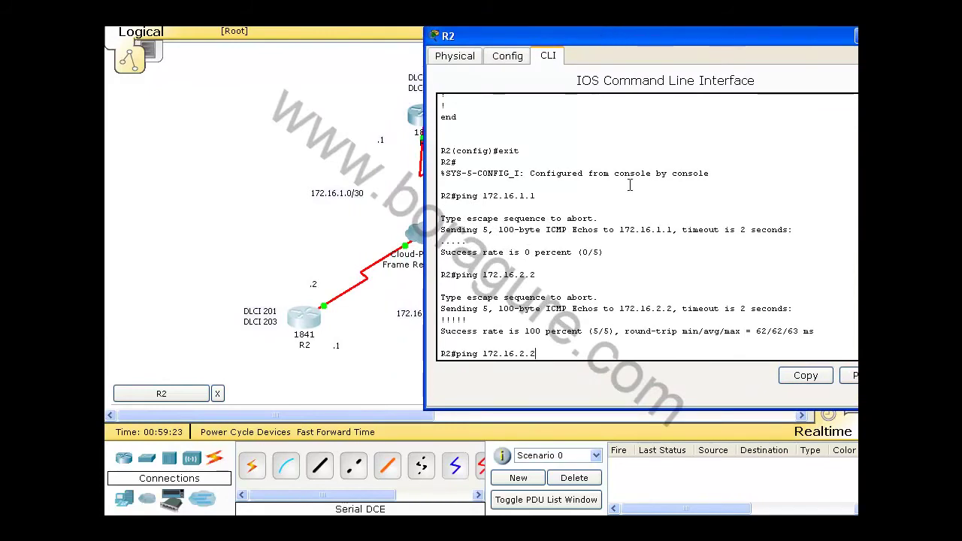
key(BackSpace)
key(Return)
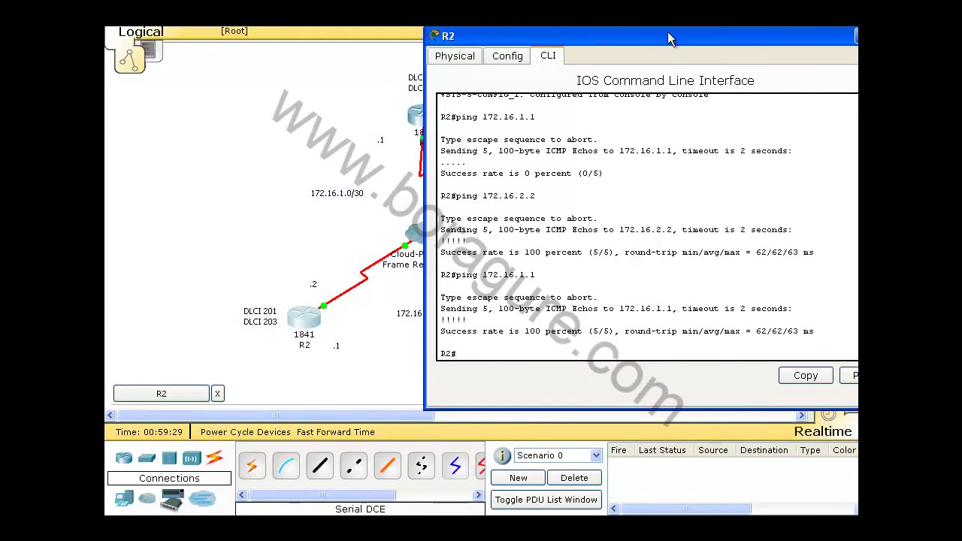
- Check the interfaces on the link between R1 and the Frame Relay switch in the topology, and close R2's console
drag(669, 39, 554, 226)
click(681, 153)
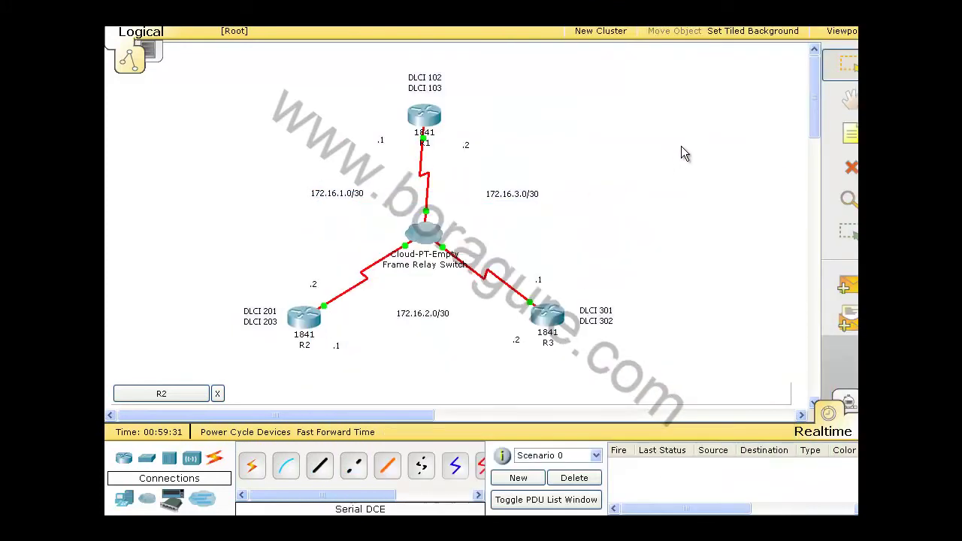
mouse_move(424, 182)
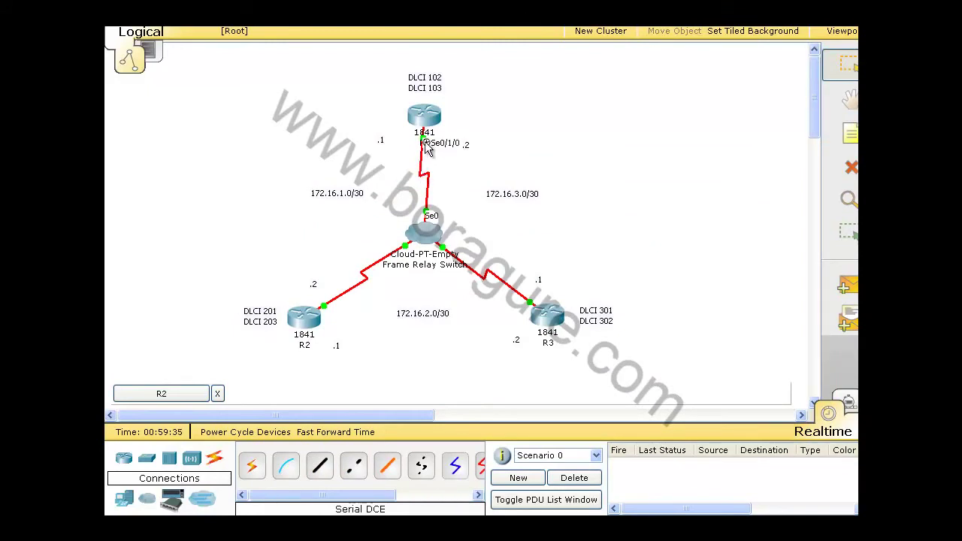
mouse_move(441, 126)
click(161, 394)
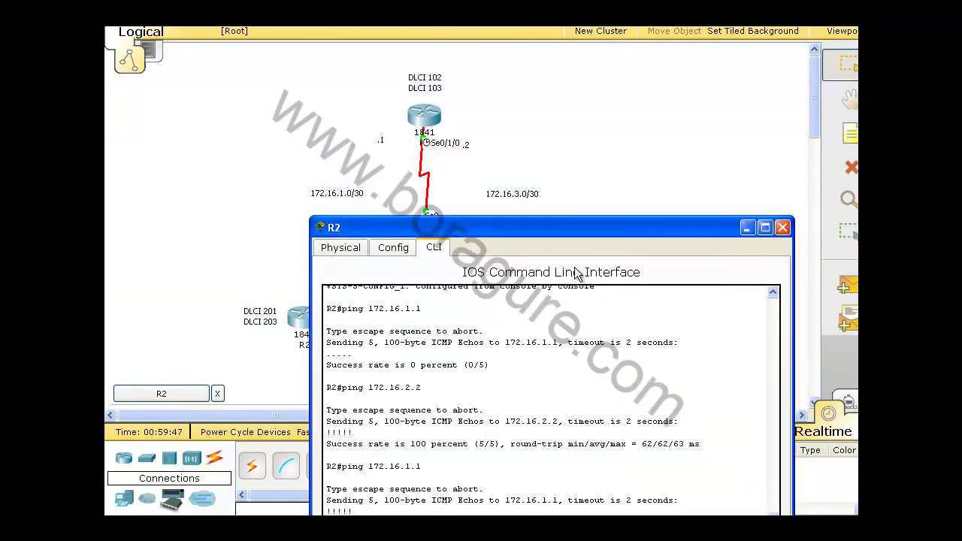
drag(574, 226, 562, 67)
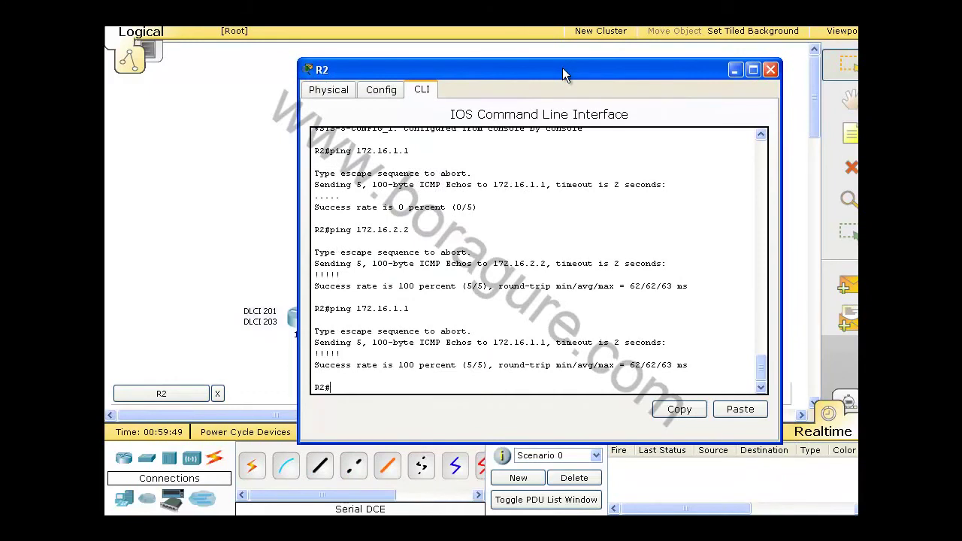
click(771, 69)
- Enter privileged mode on R1 and ping R2 at 172.16.1.2
click(424, 115)
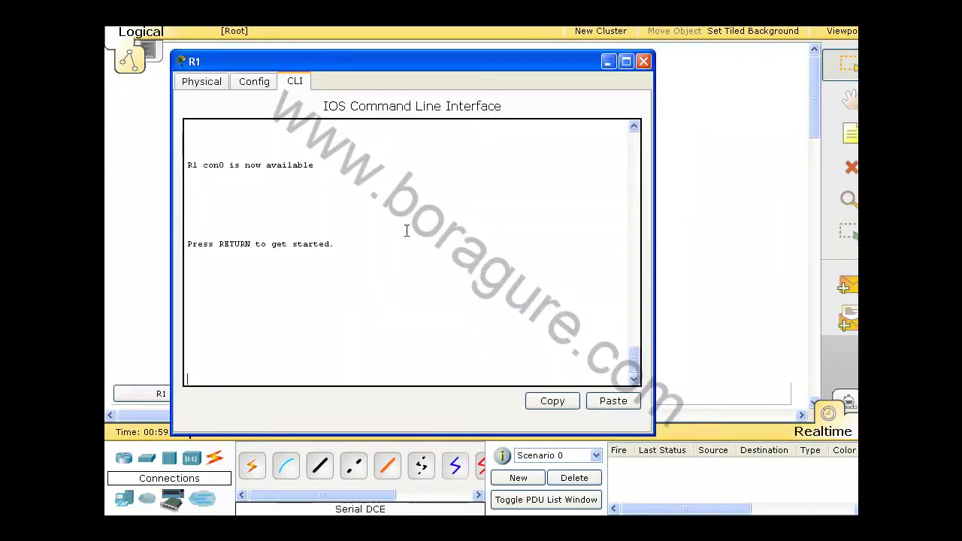
key(Return)
key(Return)
key(Return)
key(Return)
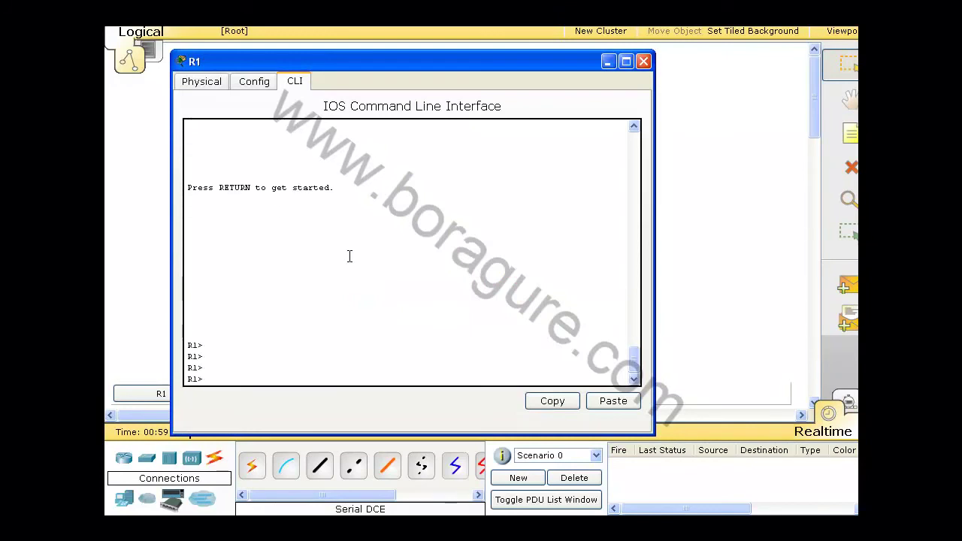
text(en)
key(Return)
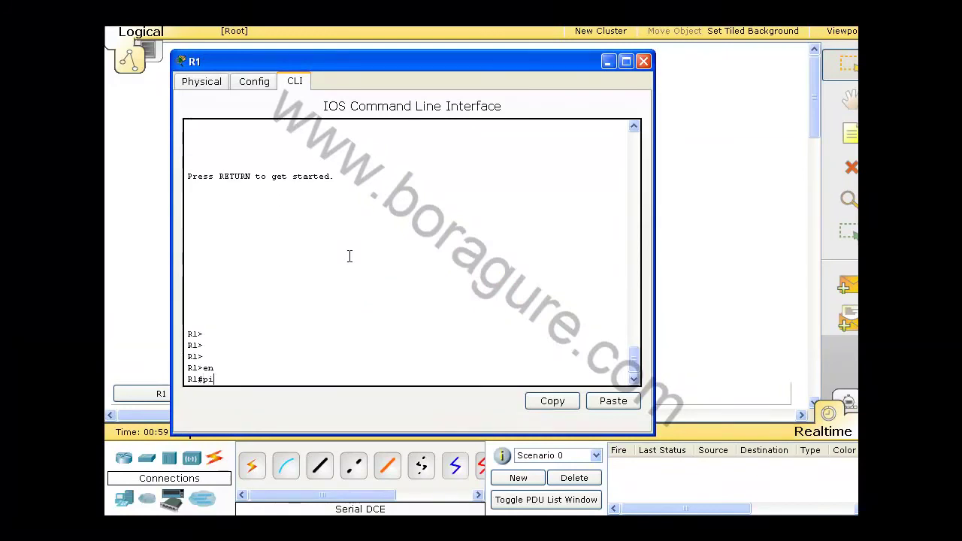
text(ping 192)
key(BackSpace)
text(72.16.1.2)
key(Return)
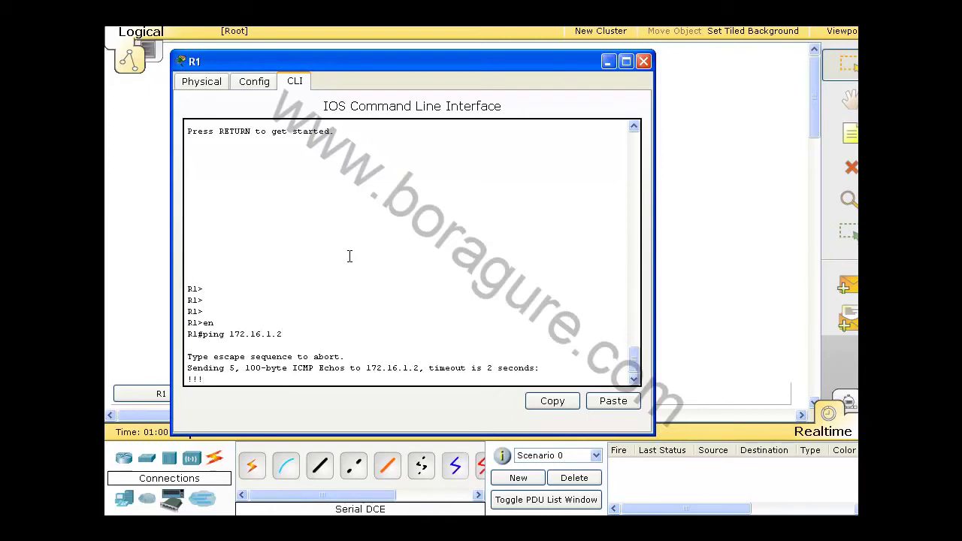
- Ping R3 at 172.16.3.1 from R1 and close R1's console
key(Up)
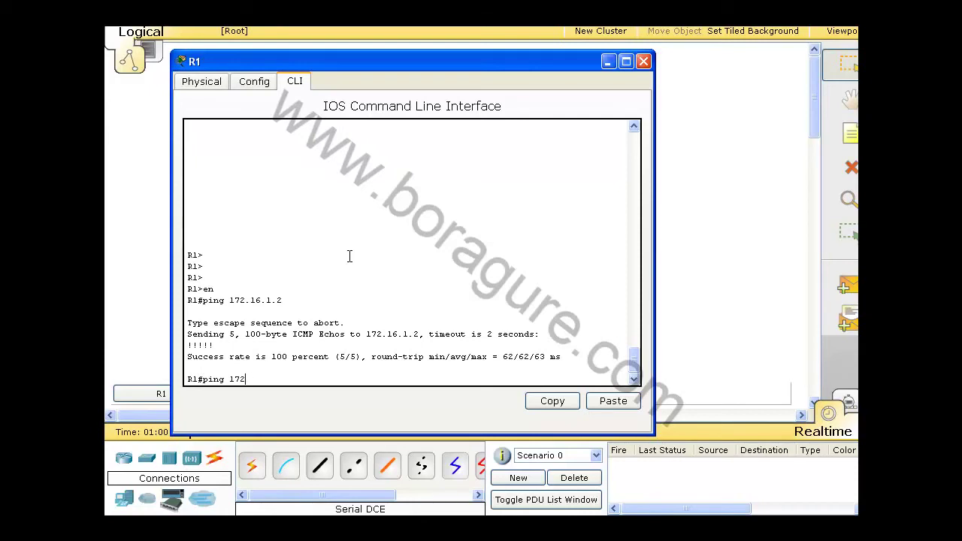
text(2)
text(.16.3.1)
key(Return)
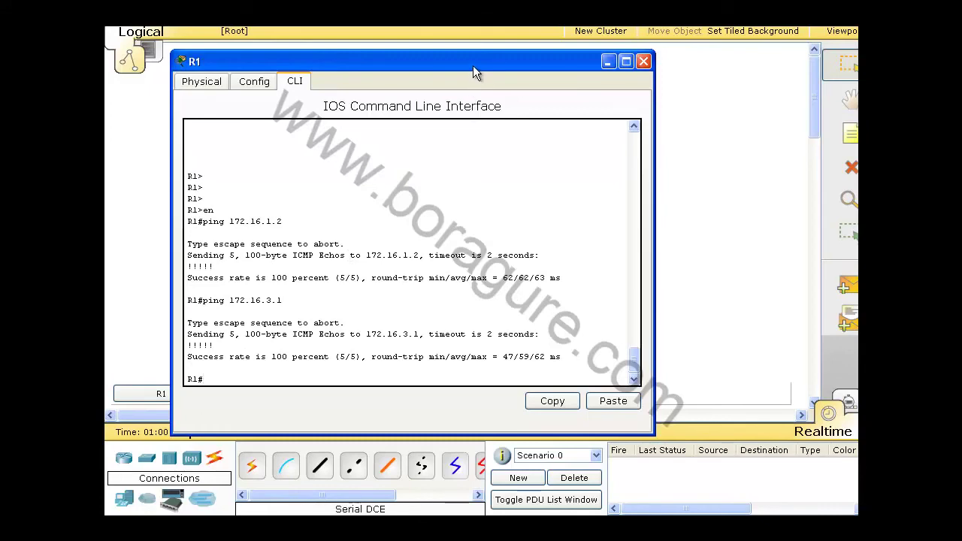
click(608, 61)
double_click(476, 511)
drag(476, 54, 477, 42)
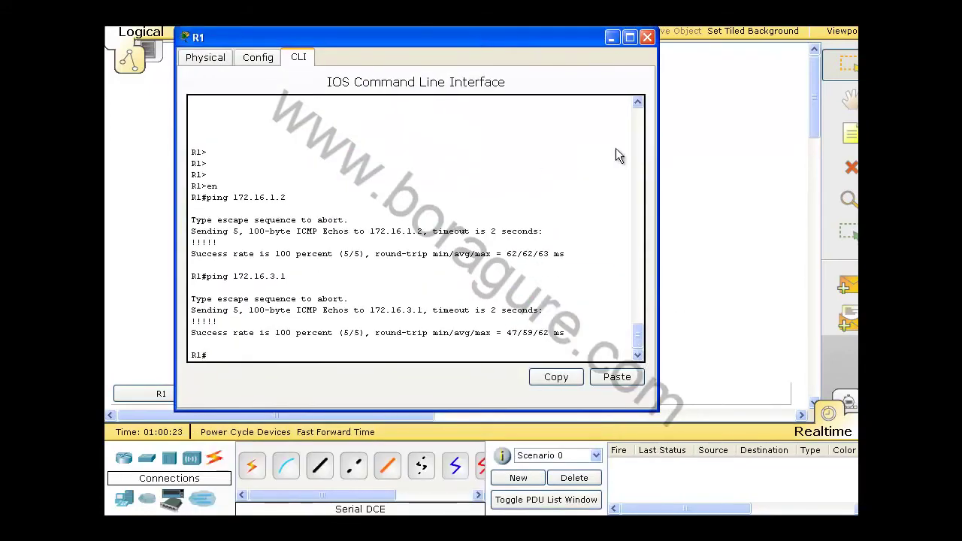
click(647, 36)
- Enter privileged mode on R3 and ping R2 at 172.16.2.1
click(548, 316)
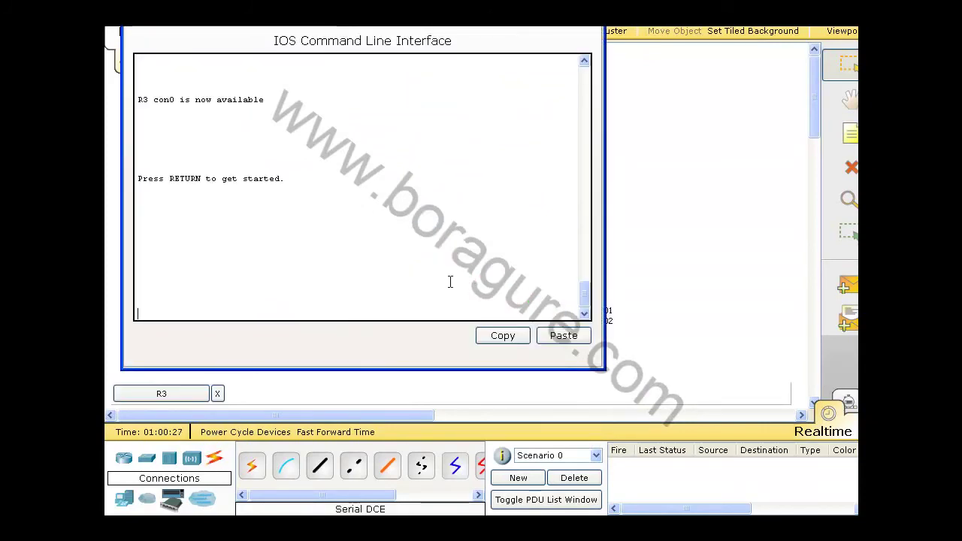
key(Return)
key(Return)
key(Return)
key(Return)
key(Return)
key(Return)
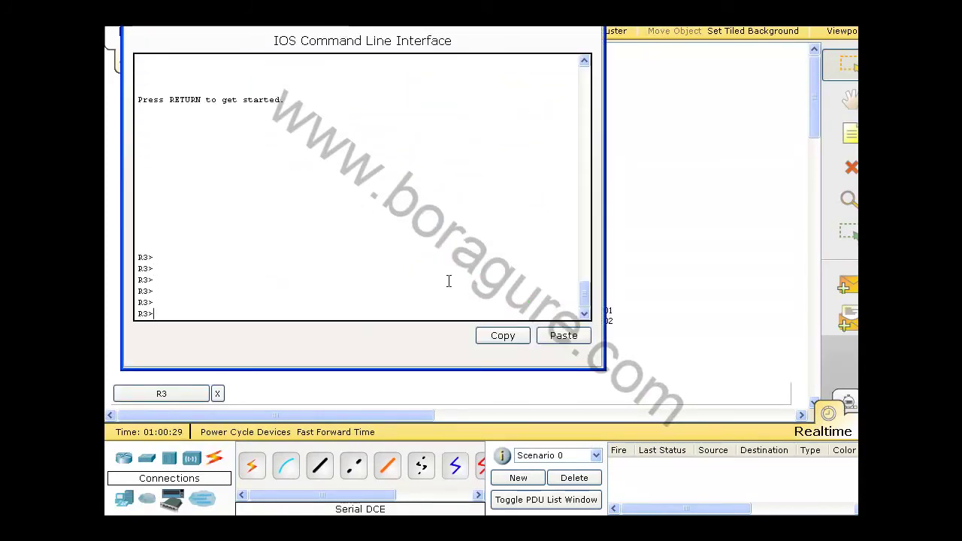
text(en)
key(Return)
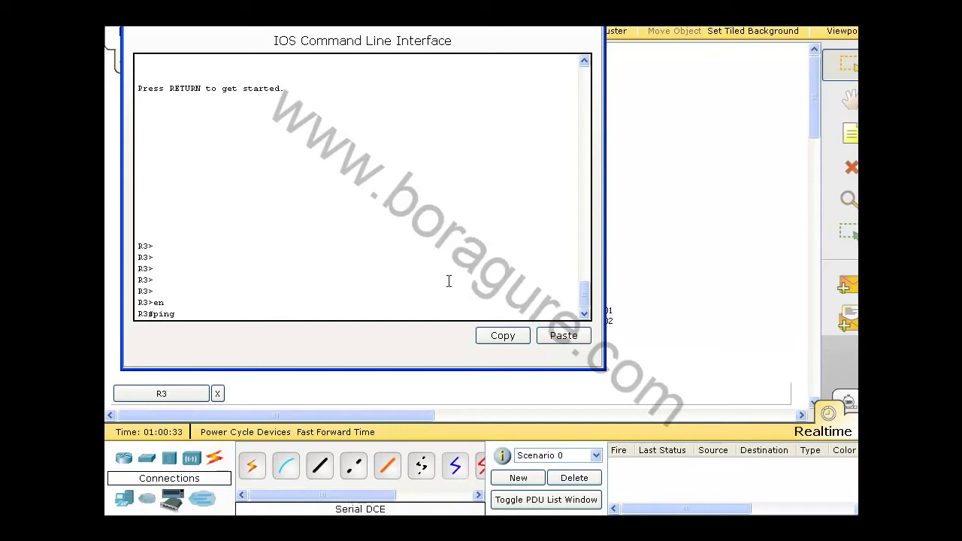
text(ping 172.16.2.1)
key(Return)
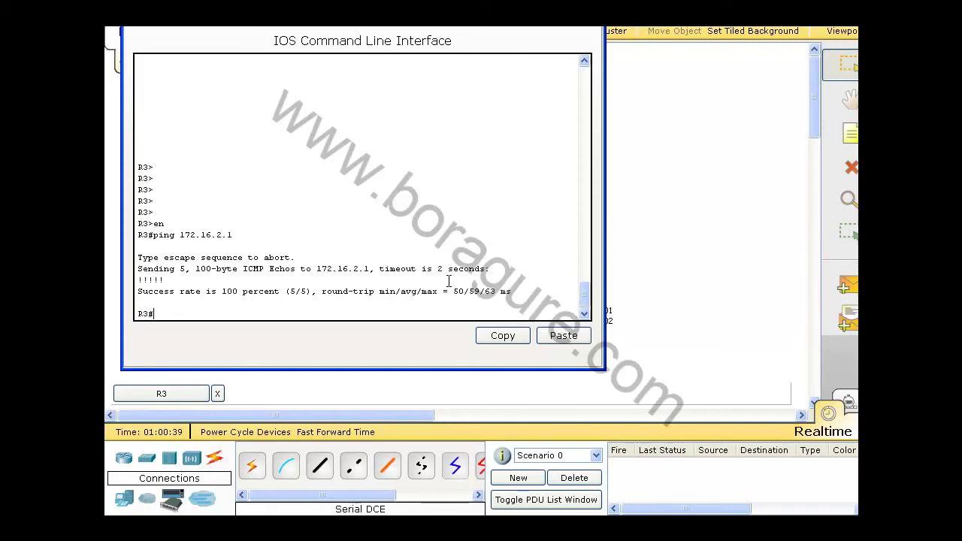
- Ping 172.16.3.1 from R3 and close R3's console
key(Up)
key(Return)
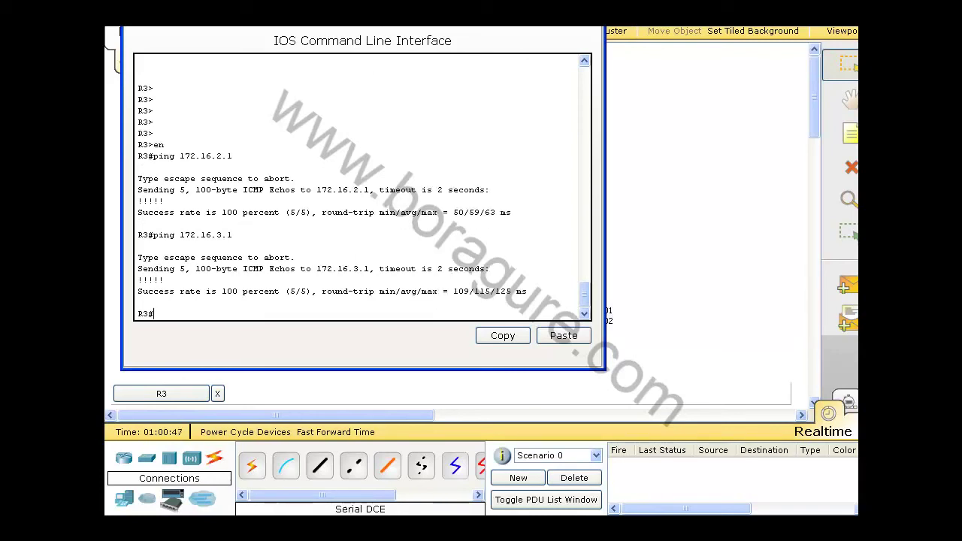
drag(399, 1, 489, 28)
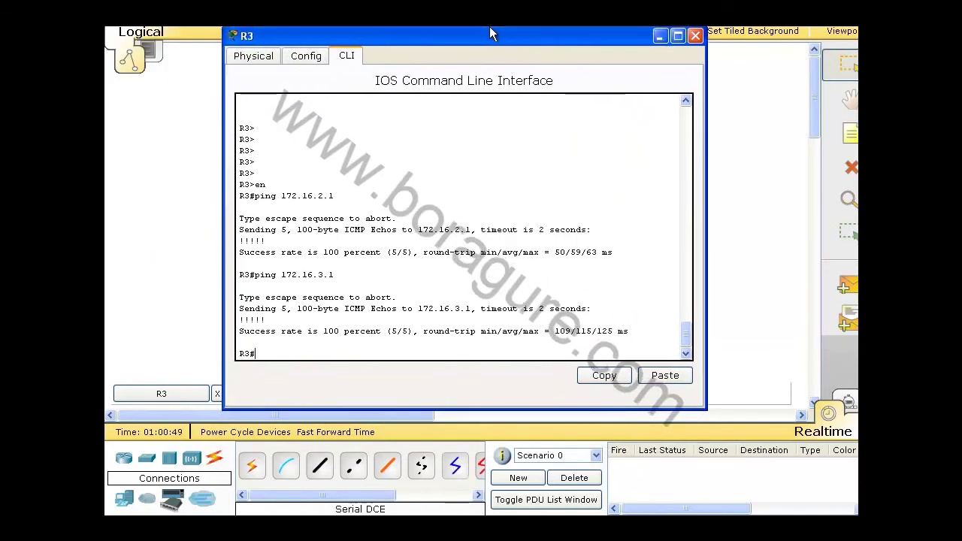
click(697, 35)
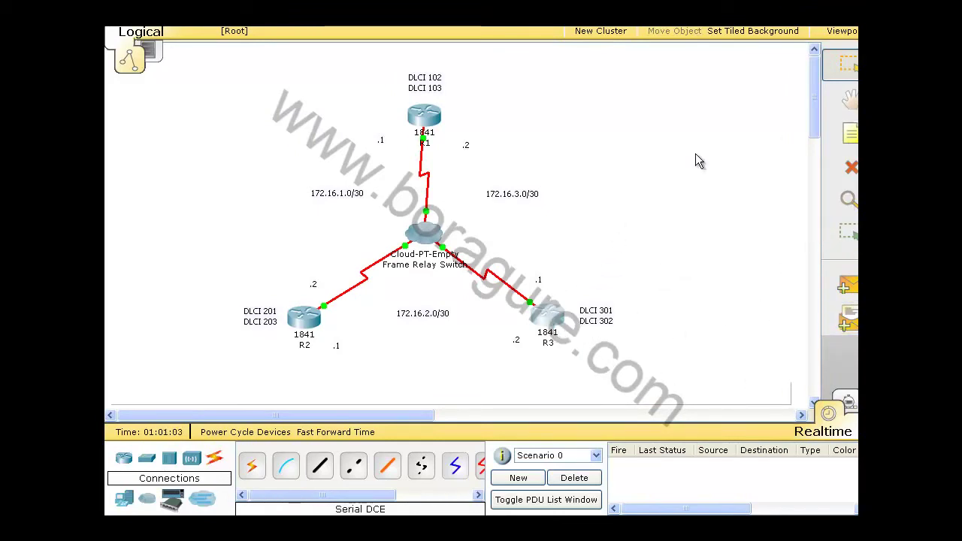
- Add a 2950-24 switch up and to the right of R3 and connect it to R3 with a copper straight-through cable
click(149, 462)
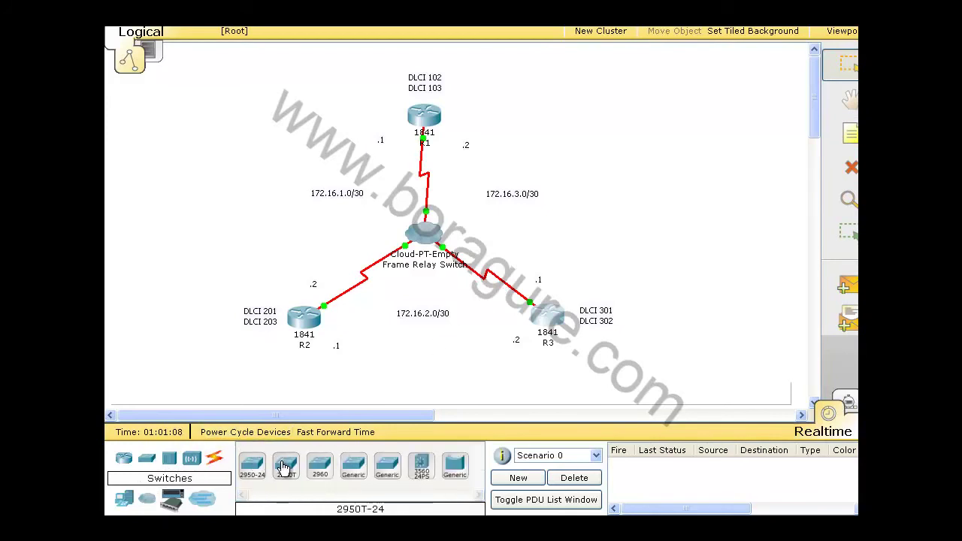
drag(255, 466, 649, 228)
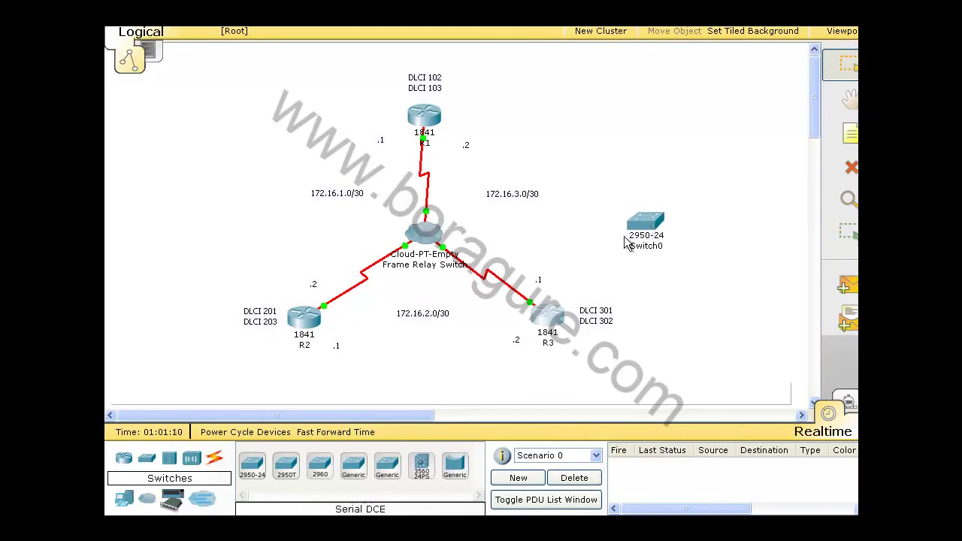
click(215, 461)
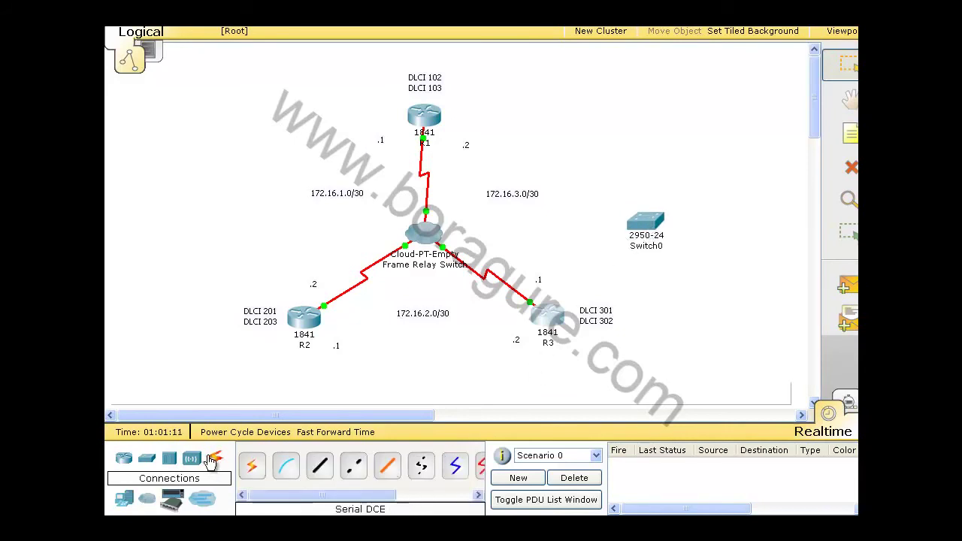
click(332, 468)
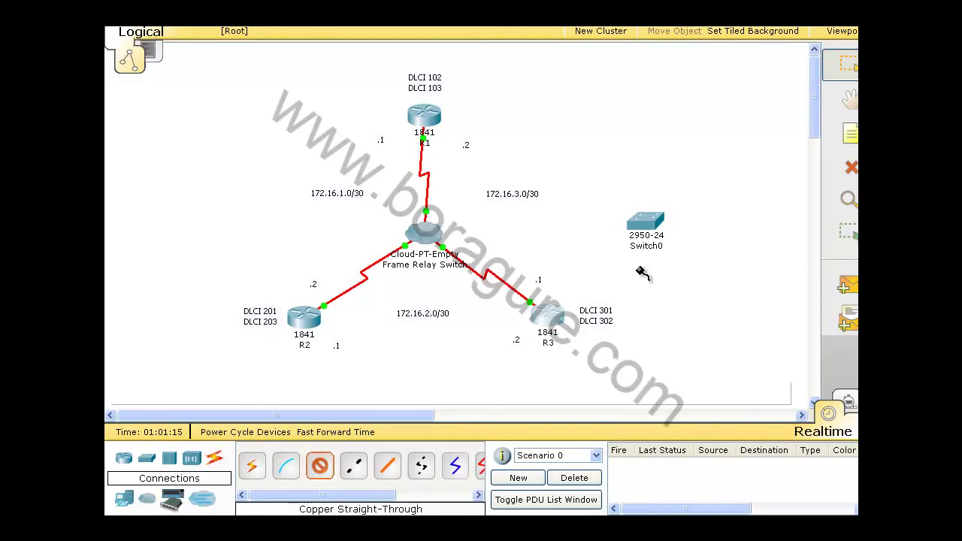
click(647, 223)
click(665, 193)
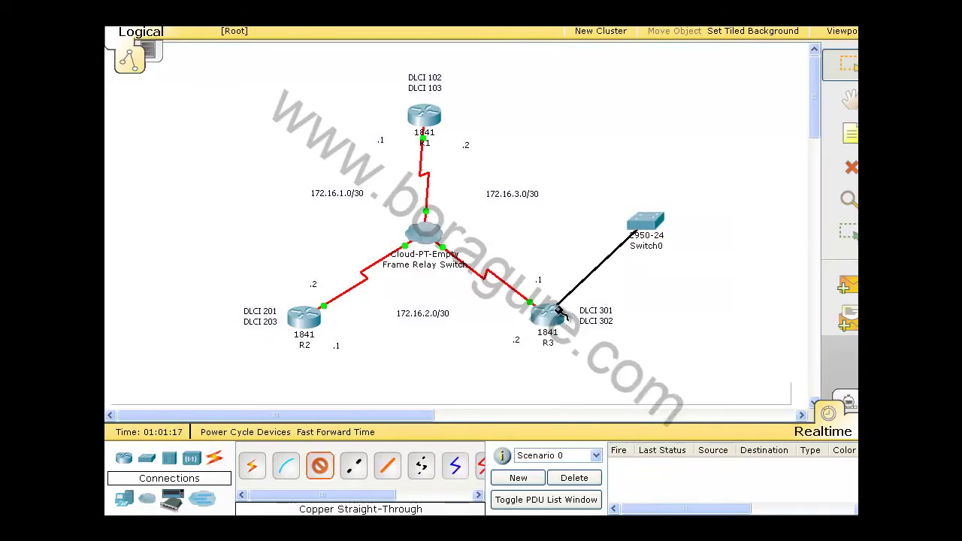
click(536, 308)
click(557, 329)
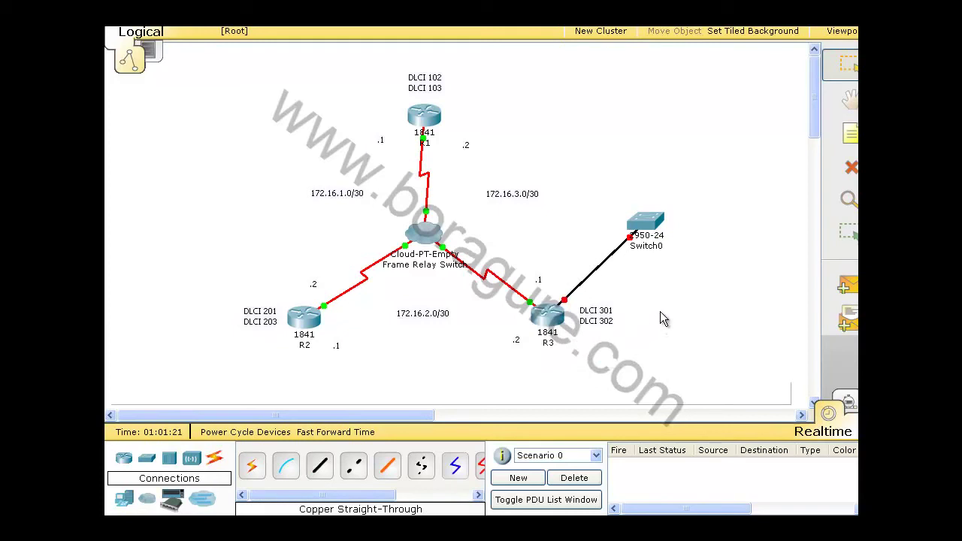
- Place three PC-PT computers in a vertical column to the right of the 2950-24 switch
drag(125, 500, 728, 174)
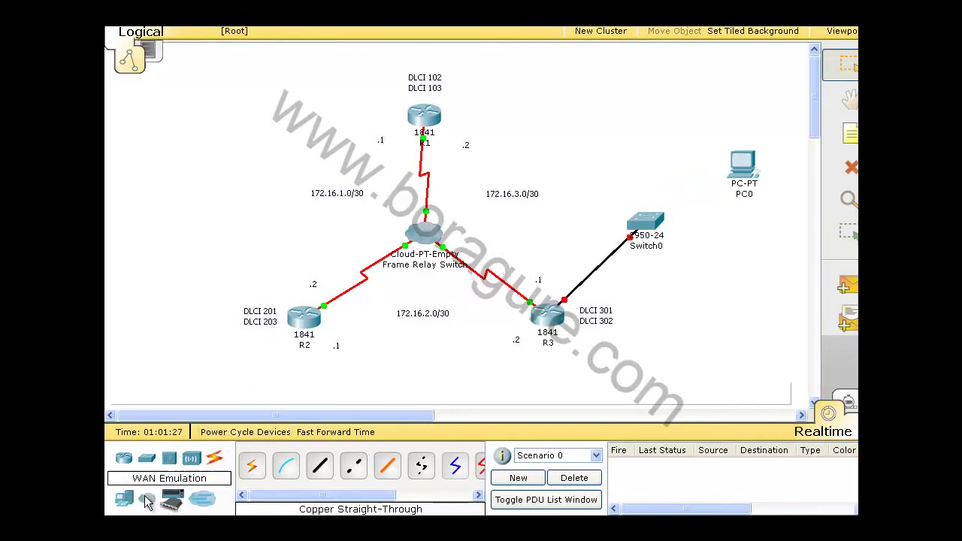
drag(131, 500, 736, 248)
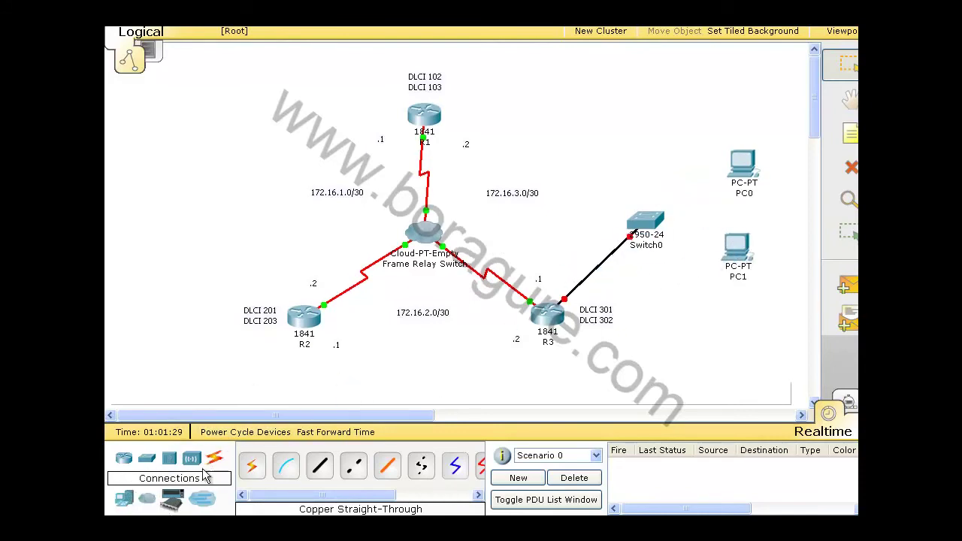
drag(129, 499, 744, 331)
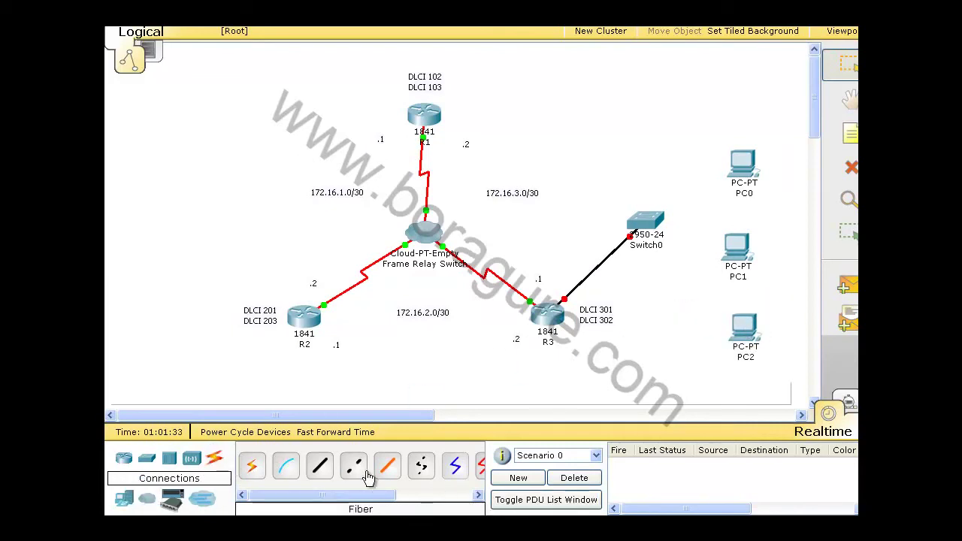
- Connect PC0's FastEthernet port to FastEthernet0/2 on Switch0 with a copper straight-through cable
click(318, 468)
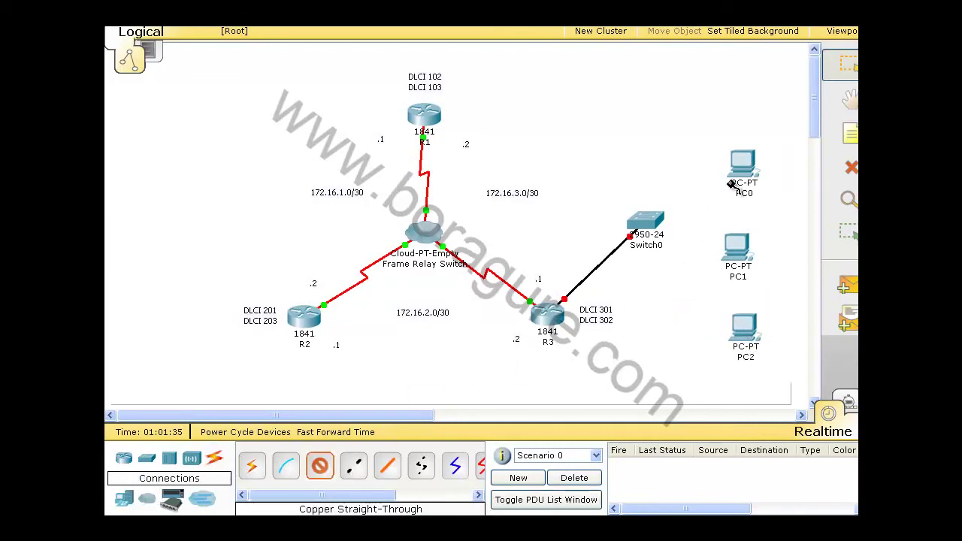
click(752, 169)
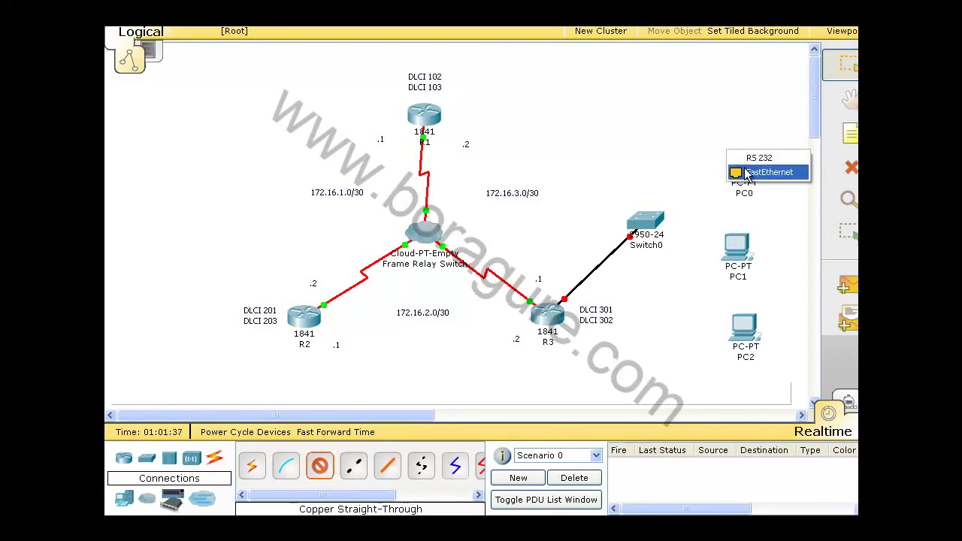
click(750, 174)
click(640, 218)
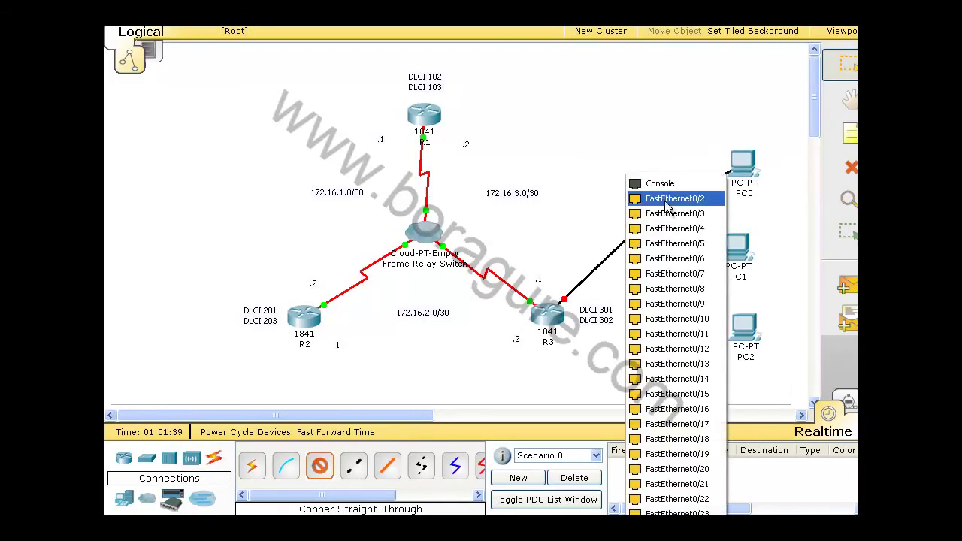
click(658, 198)
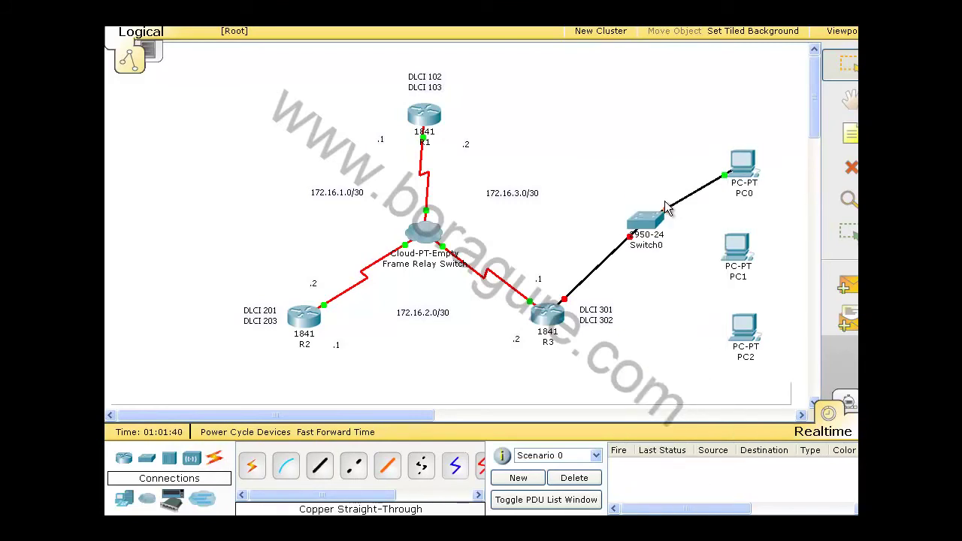
- Connect PC1's FastEthernet port to FastEthernet0/3 on Switch0 with a copper straight-through cable
click(319, 467)
click(737, 256)
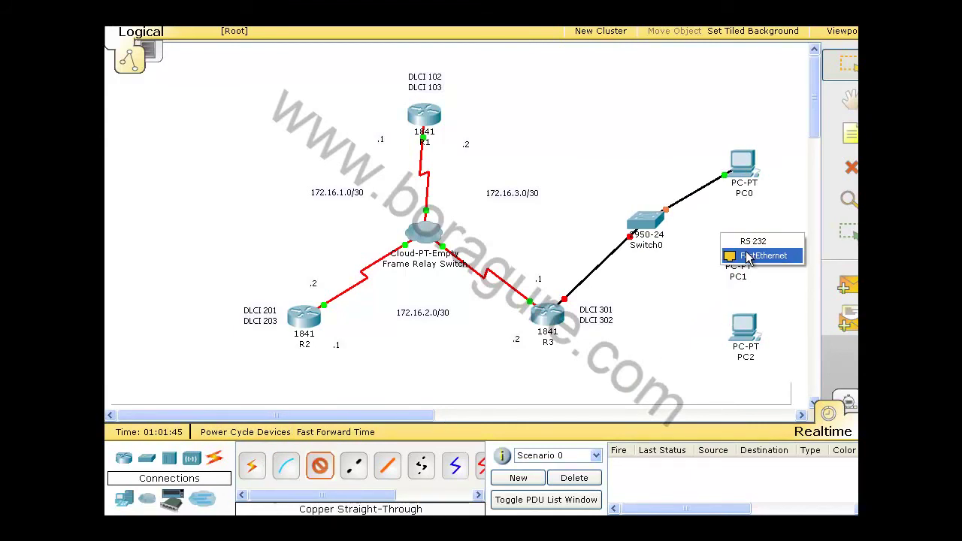
click(757, 255)
click(645, 222)
click(670, 224)
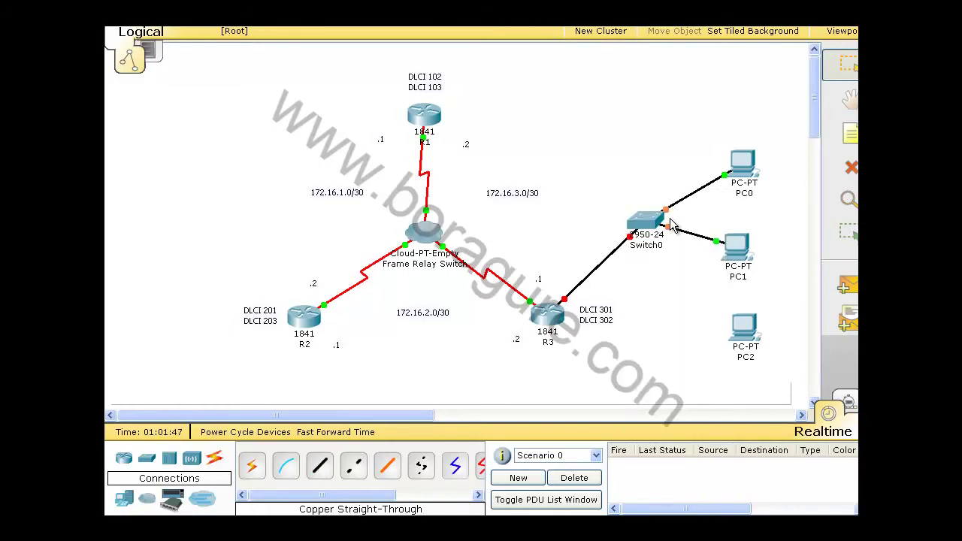
- Try to connect PC2 to FastEthernet0/4 on Switch0 with a copper straight-through cable
click(421, 466)
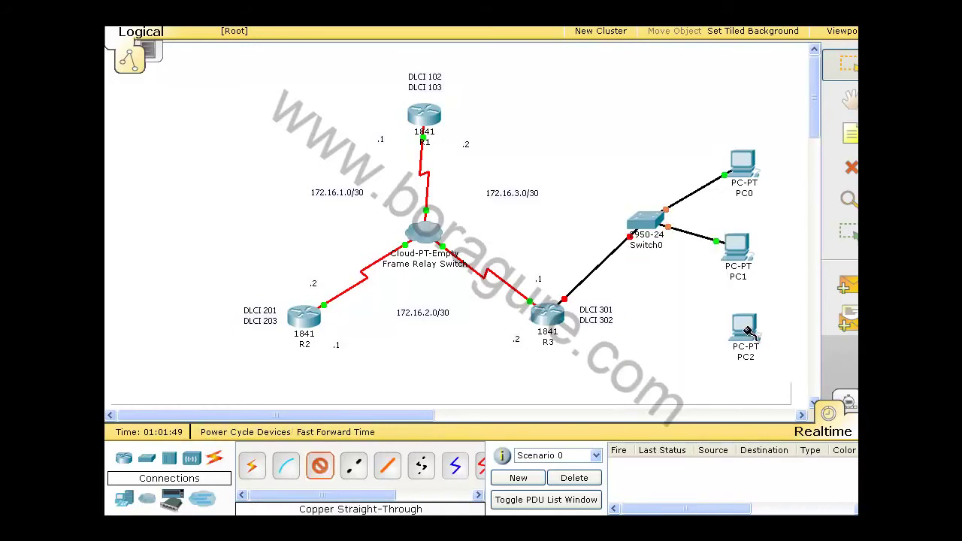
click(741, 321)
click(761, 333)
click(648, 235)
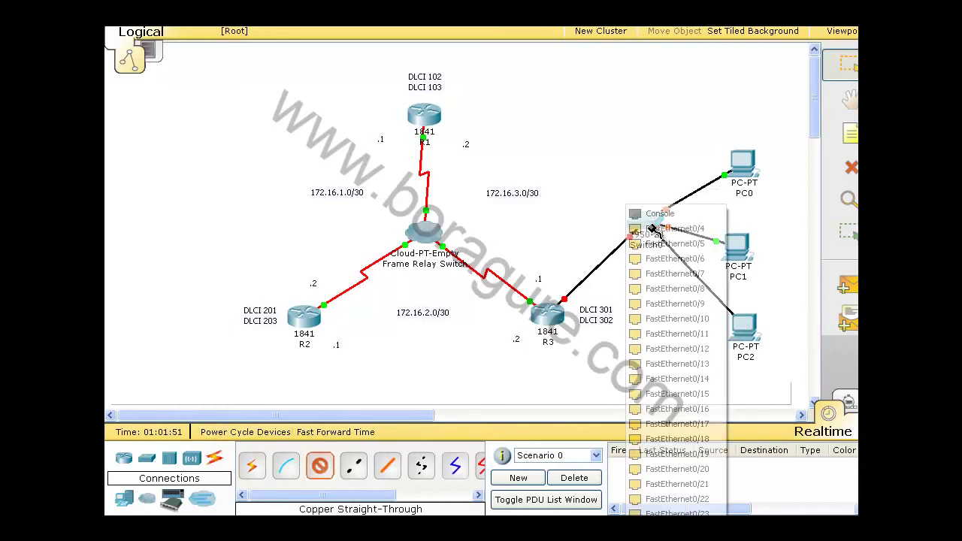
click(666, 229)
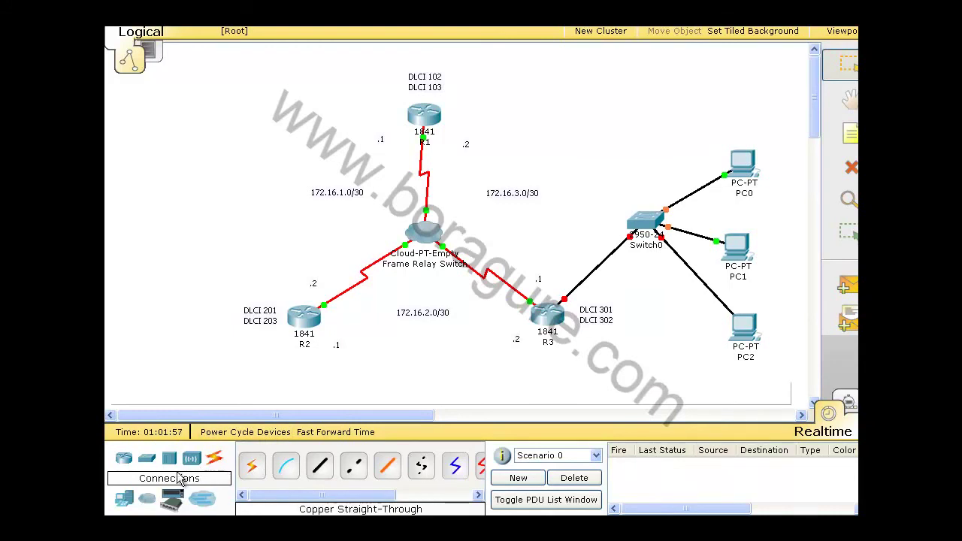
- Add a 2950-24 switch to the left of R1 and group three PC-PT computers to the left of that switch
drag(148, 459, 337, 123)
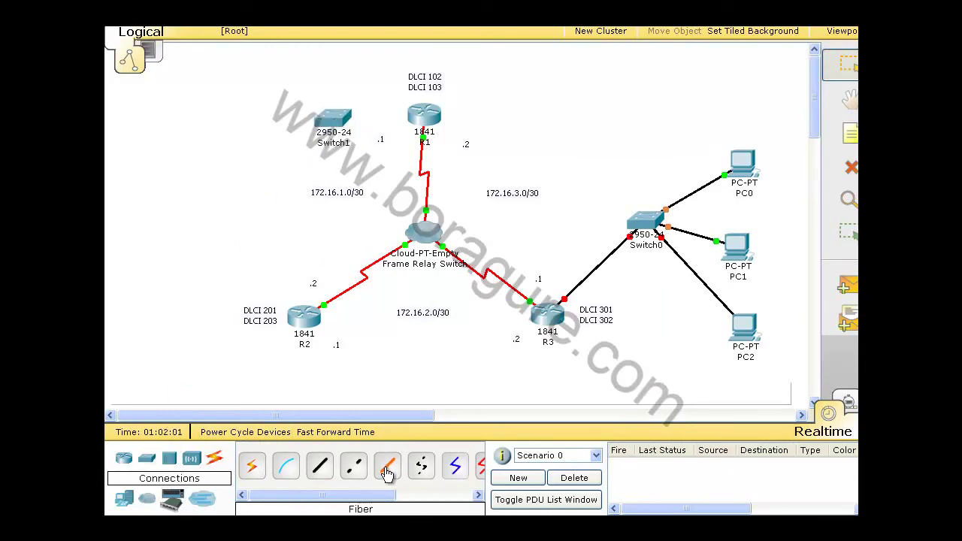
drag(129, 500, 242, 113)
drag(122, 500, 234, 193)
drag(127, 506, 183, 158)
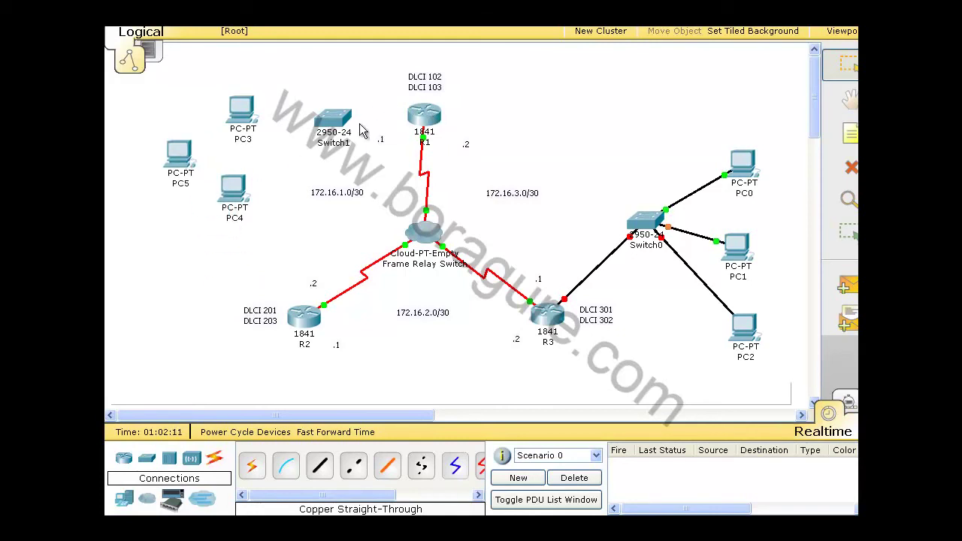
- Connect R1's FastEthernet0/0 port to Switch1 with a copper straight-through cable
click(319, 466)
click(423, 120)
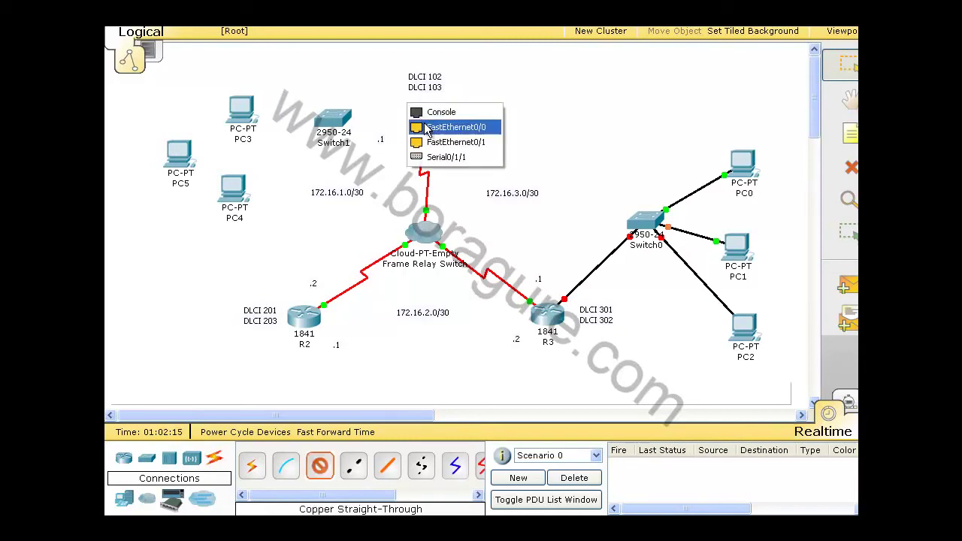
click(435, 127)
click(352, 127)
click(355, 133)
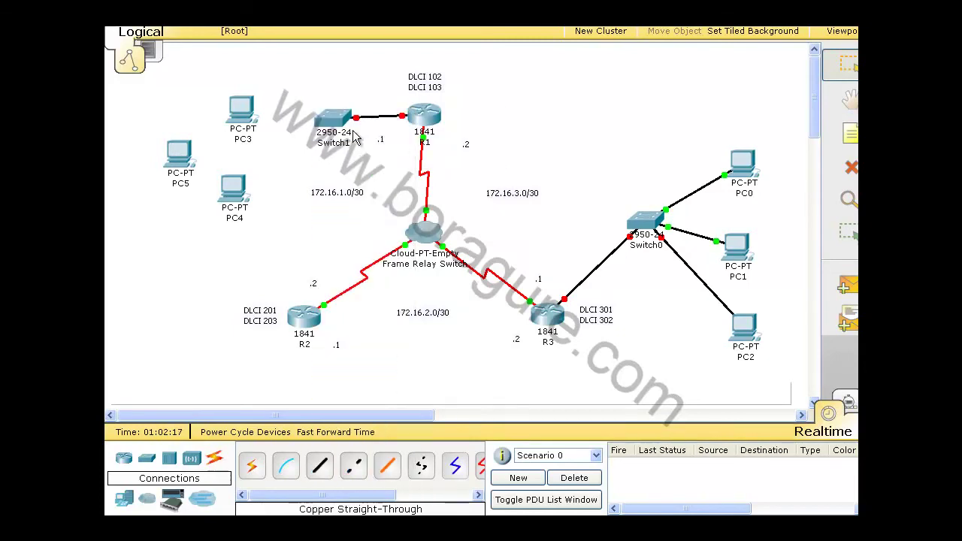
- Try to connect Switch1 to PC3 with a copper straight-through cable
click(319, 466)
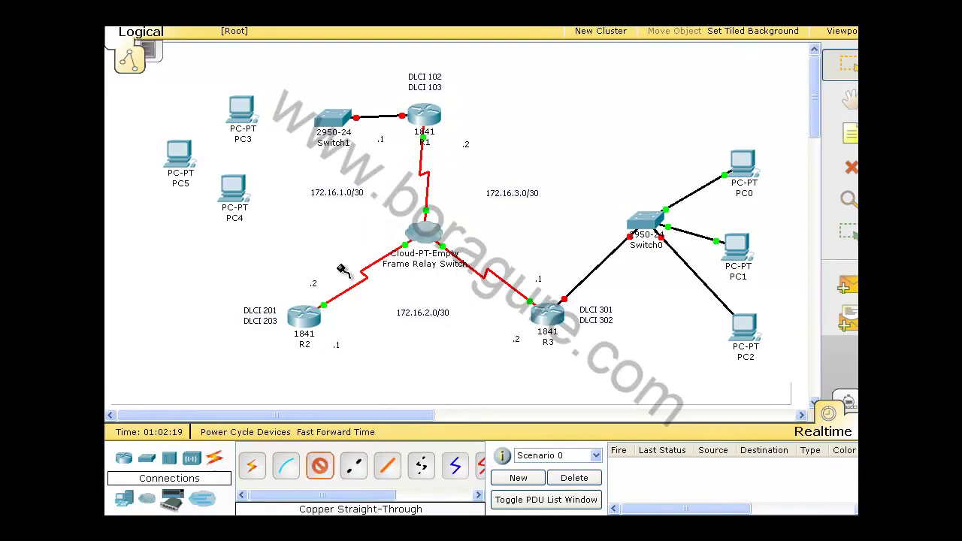
click(325, 124)
click(335, 134)
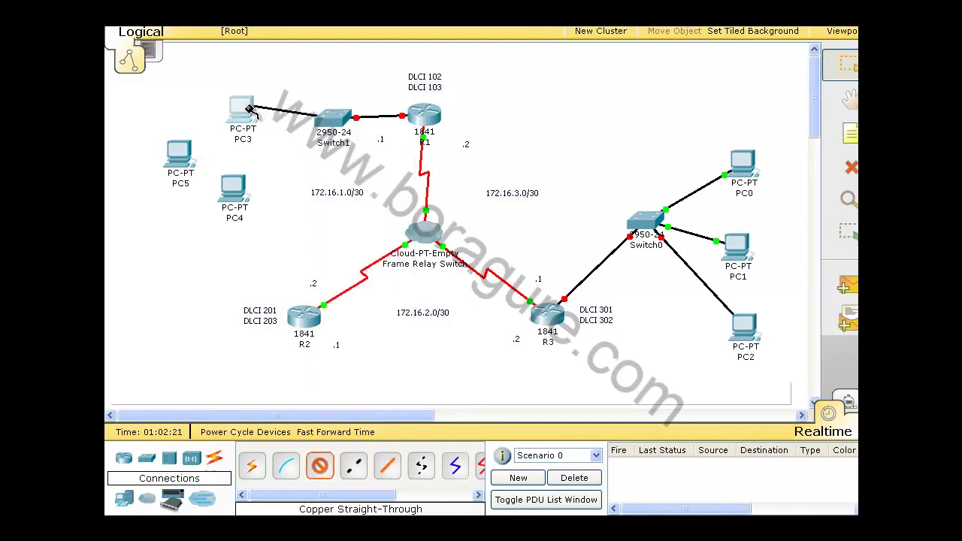
click(237, 105)
click(255, 119)
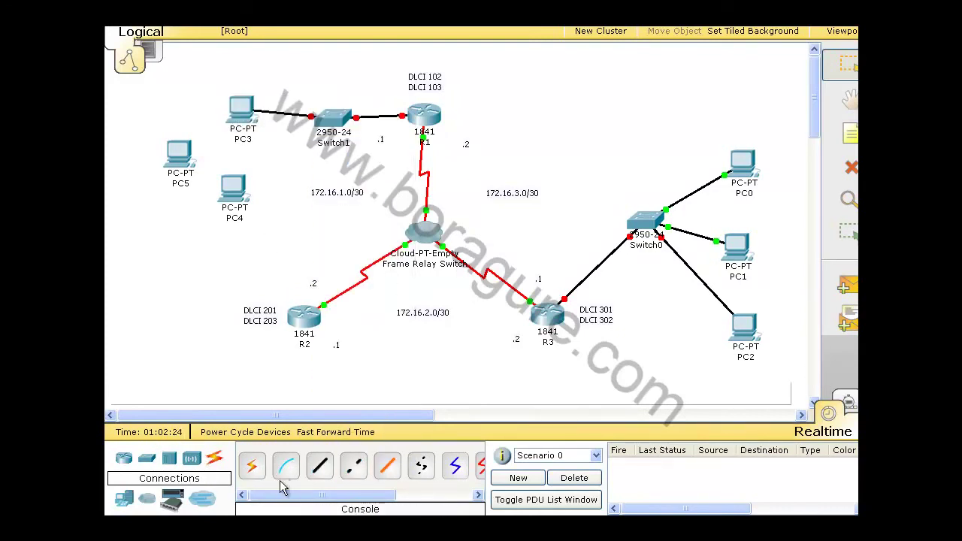
- Connect Switch1 to PC4's FastEthernet port with a copper straight-through cable
click(319, 467)
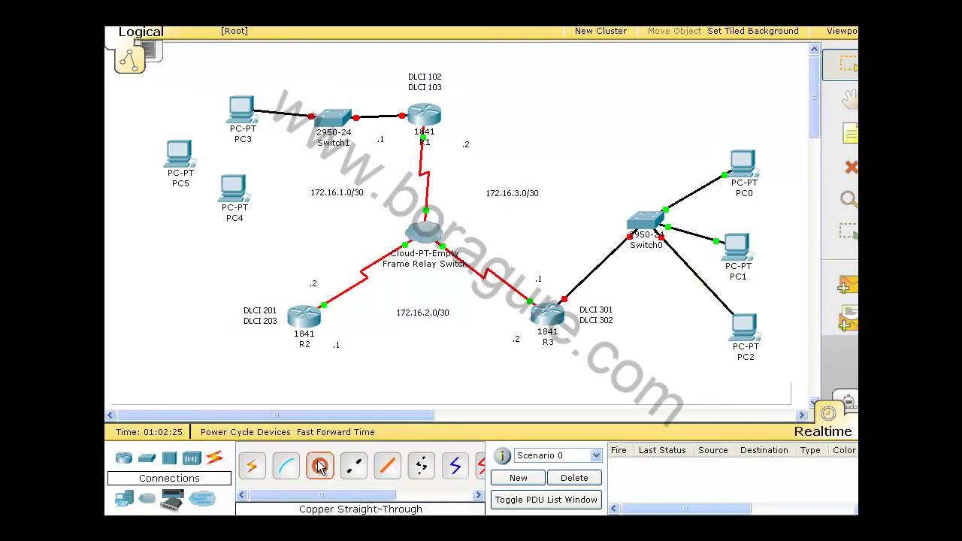
click(331, 126)
click(333, 134)
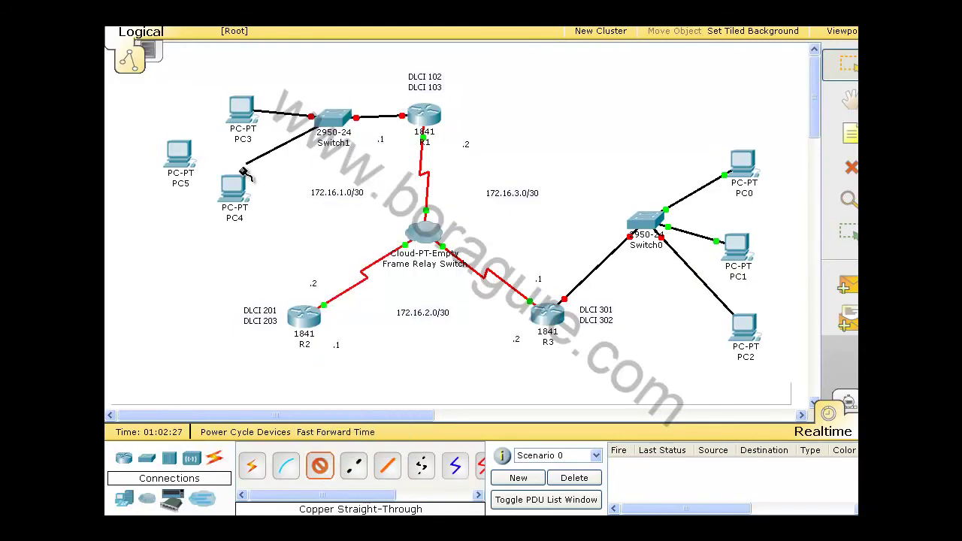
click(234, 190)
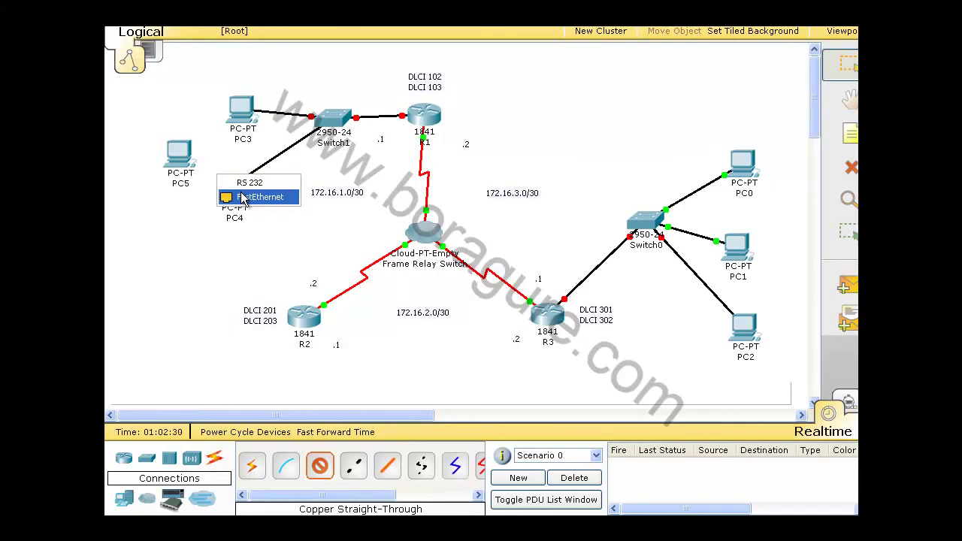
click(242, 197)
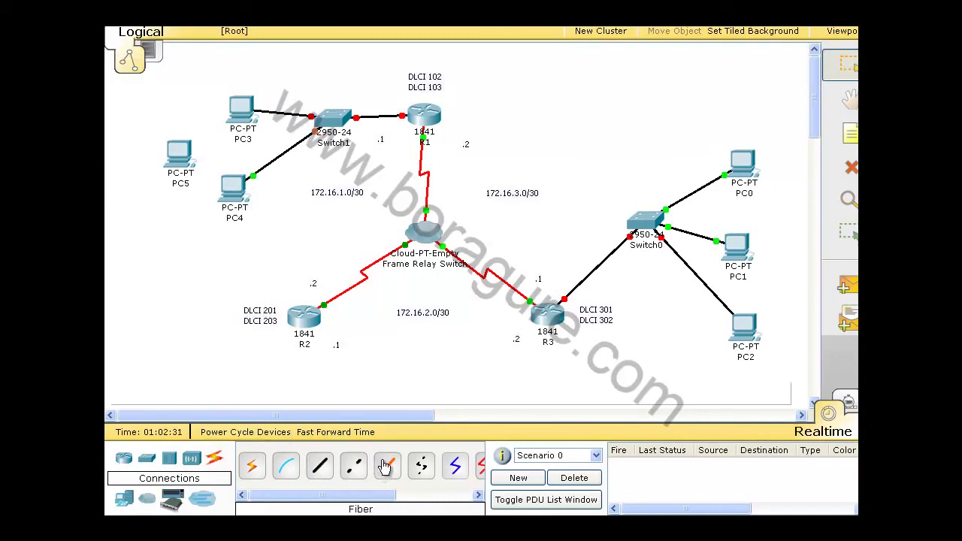
- Connect Switch1 to PC5's FastEthernet port with a copper straight-through cable
click(320, 466)
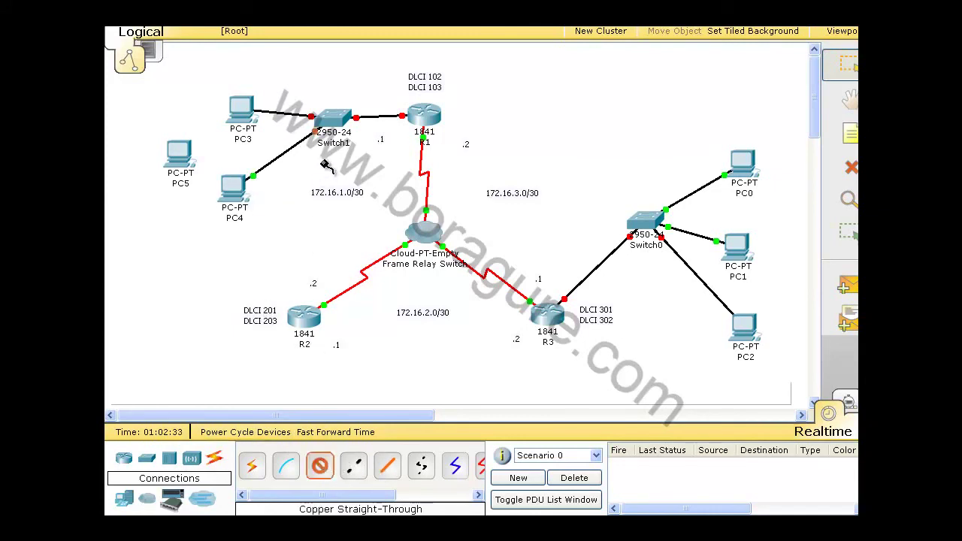
click(329, 119)
click(357, 131)
click(178, 163)
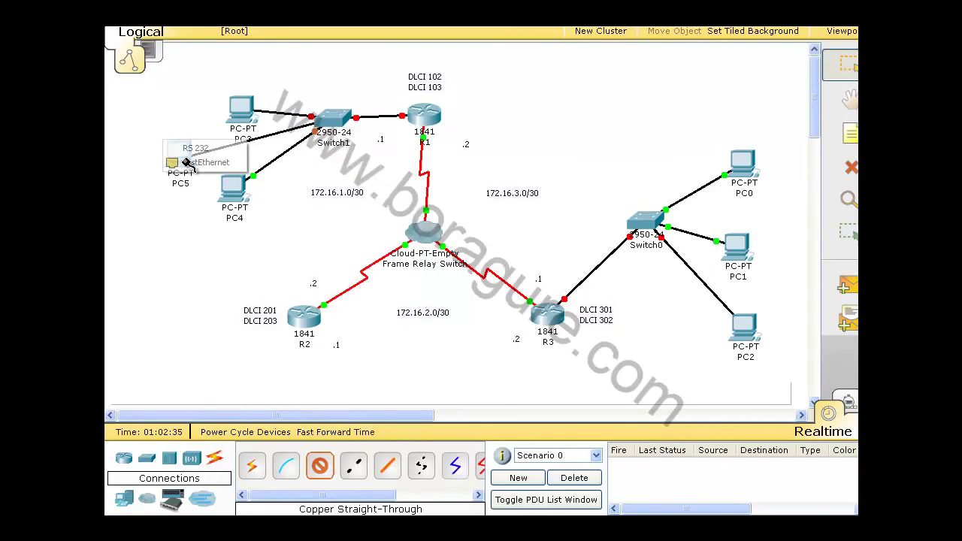
click(207, 160)
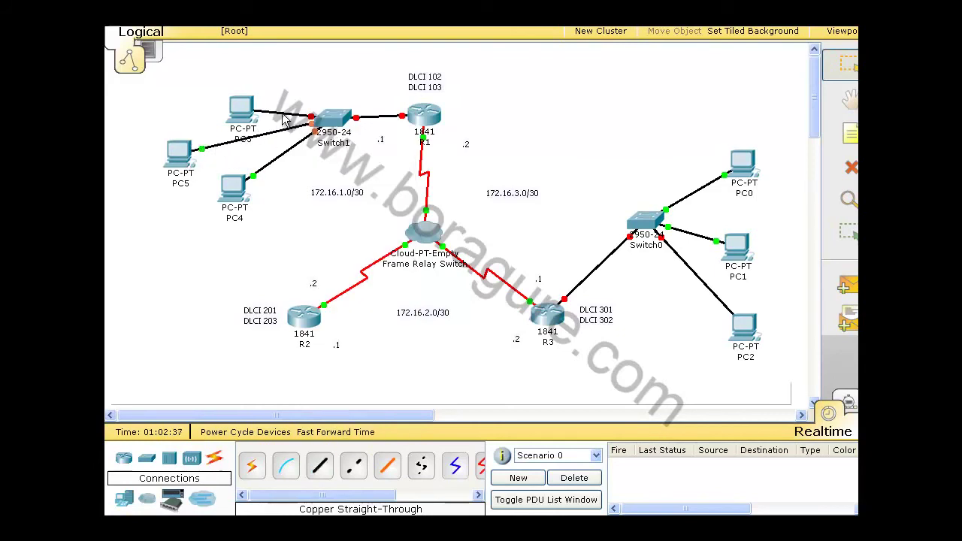
- Replace the cable between Switch1 and PC3 with a new copper straight-through cable to PC3's FastEthernet port
click(852, 168)
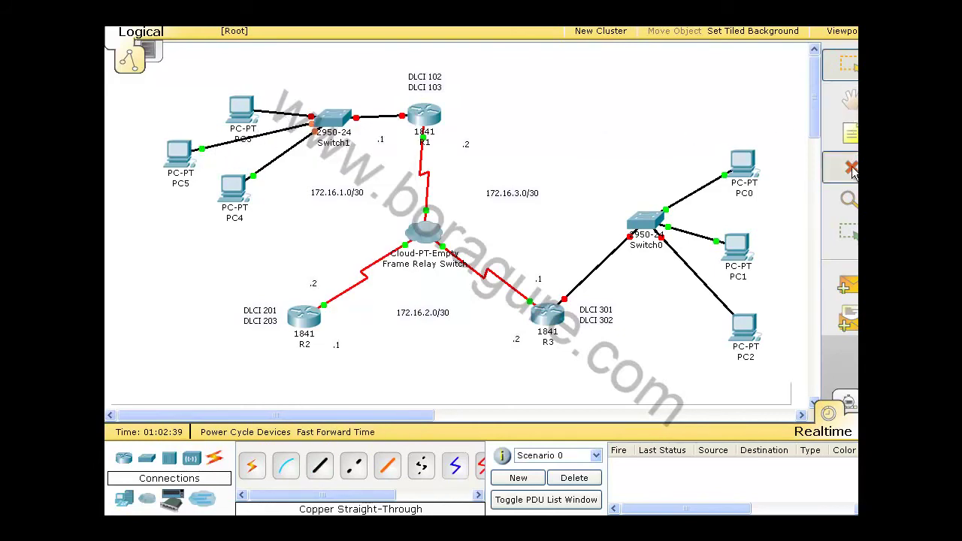
click(282, 111)
click(321, 466)
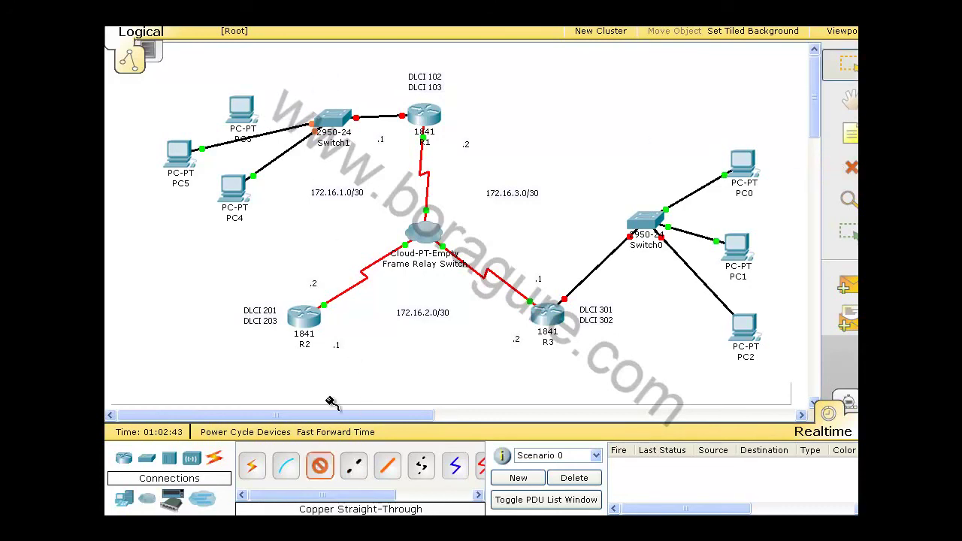
click(338, 122)
click(349, 134)
click(239, 109)
click(256, 117)
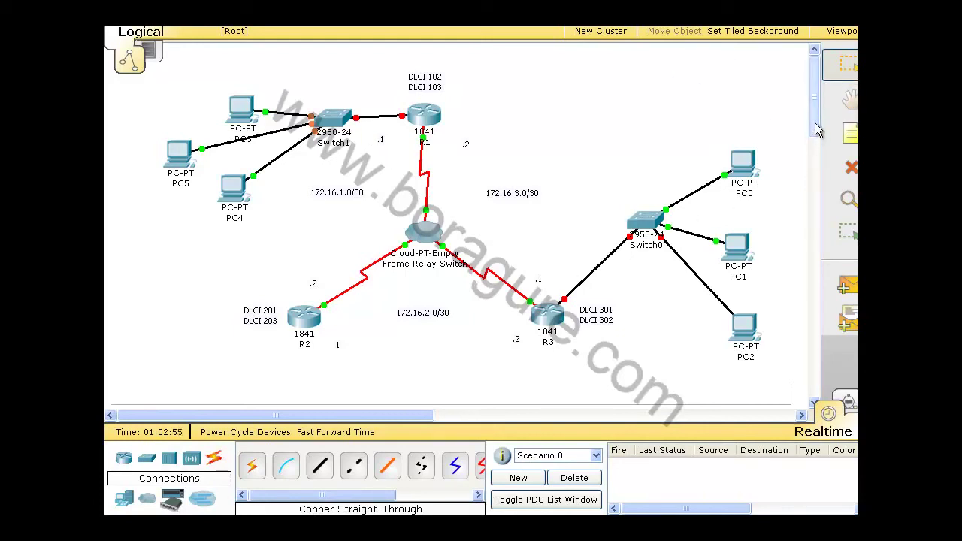
- Add the network label 192.168.3.0/24 above the Switch0 and PC0 area
drag(818, 129, 817, 135)
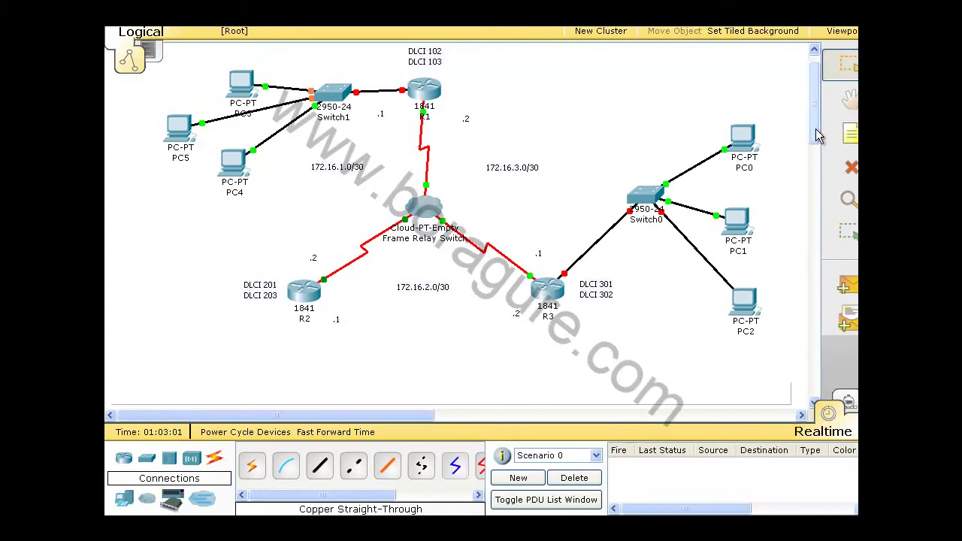
click(849, 134)
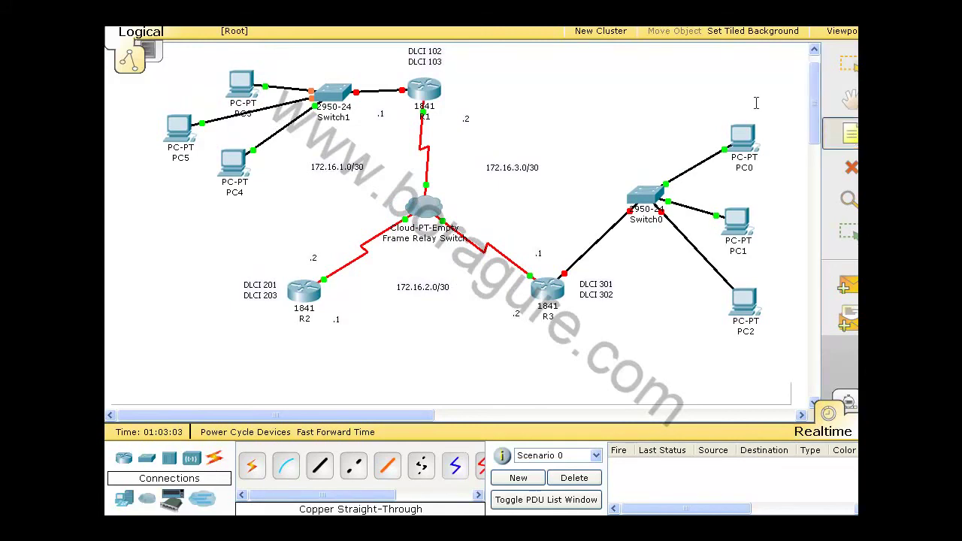
click(678, 86)
text(192.)
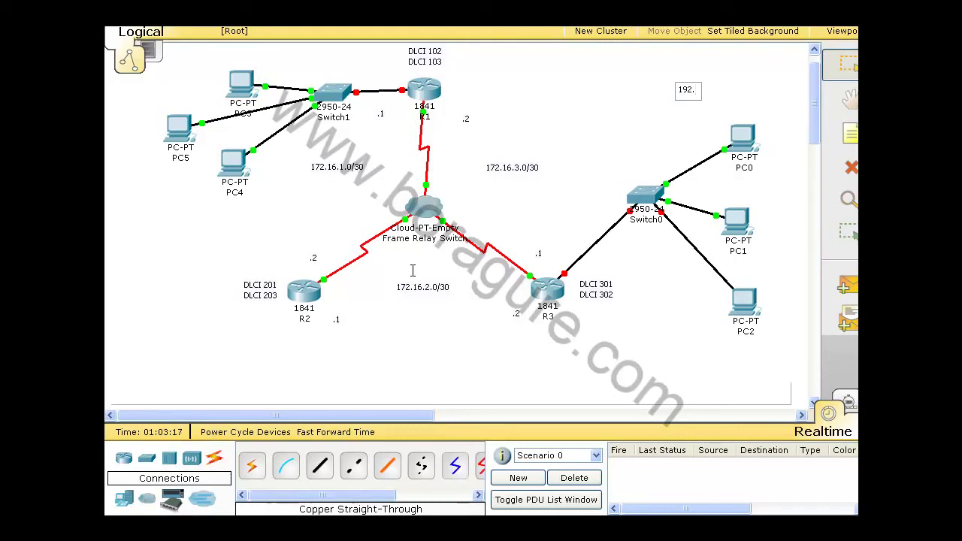
text(168.3.0/24)
key(Return)
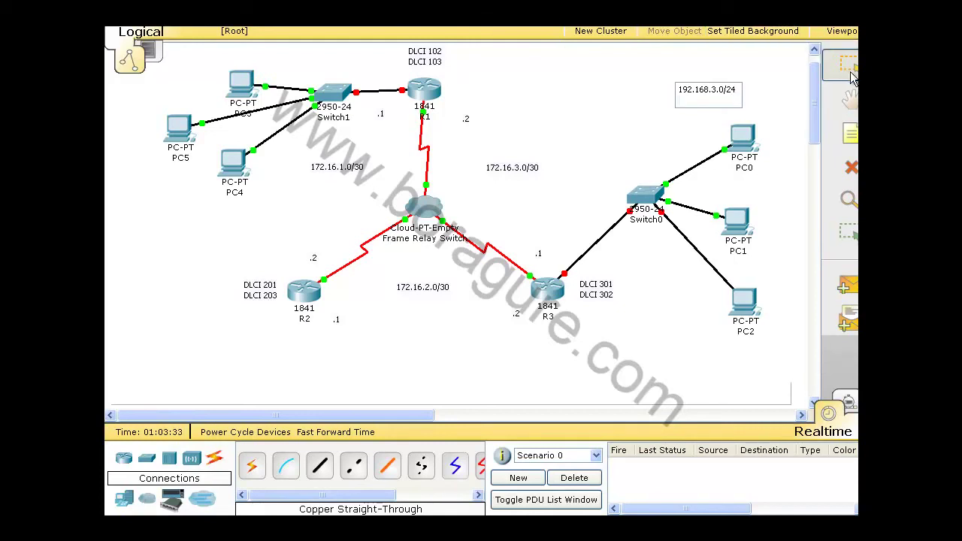
- Add the network label 192.168.1.0/24 below PC4 and PC5 on the Switch1 LAN
click(851, 133)
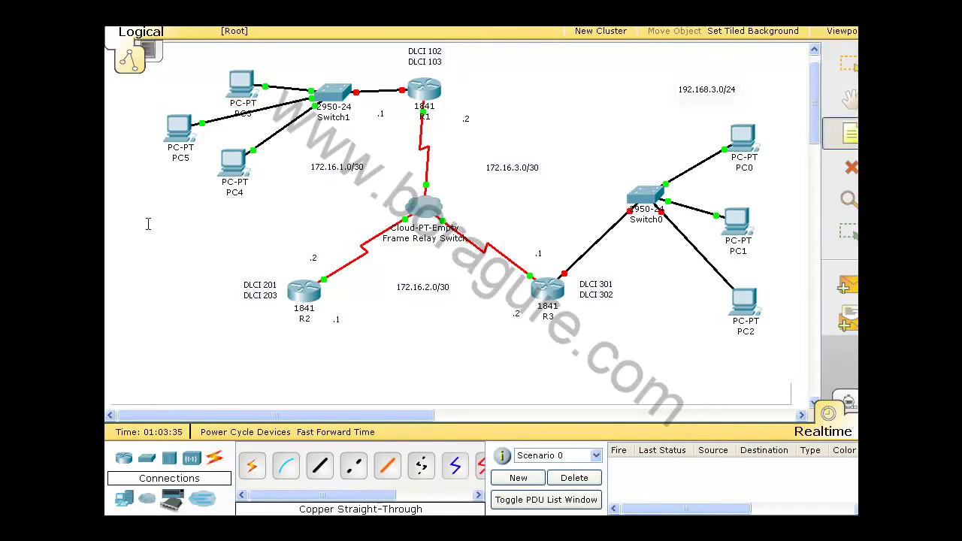
click(148, 223)
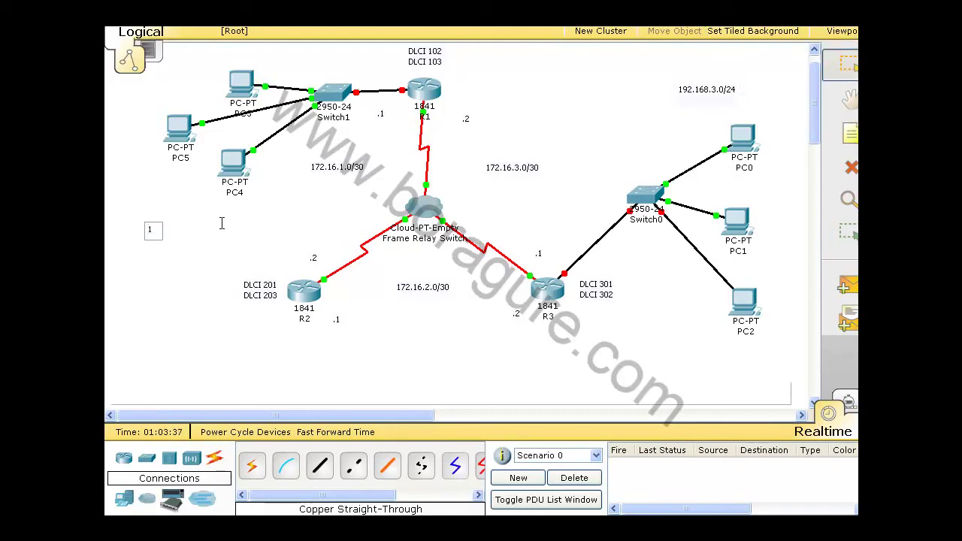
text(192.168.1.0/24)
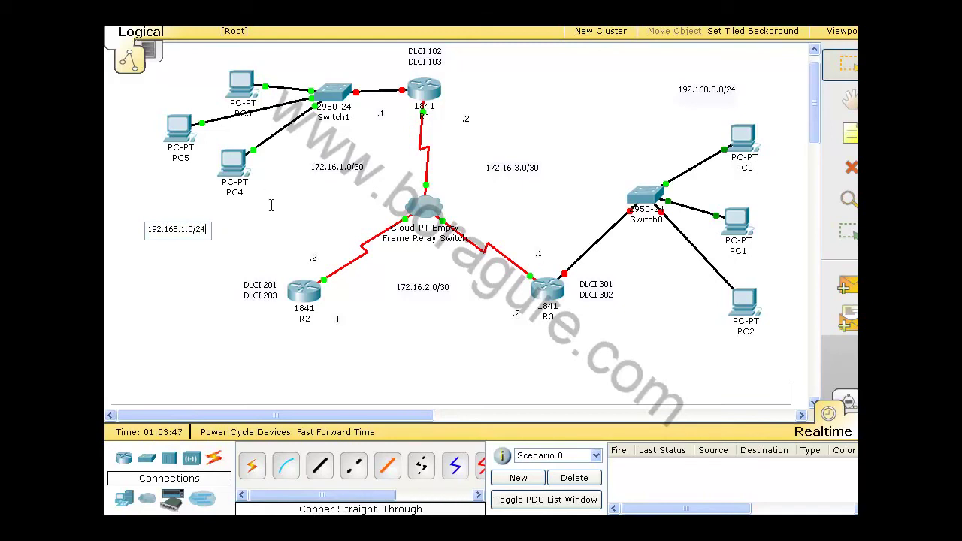
click(310, 212)
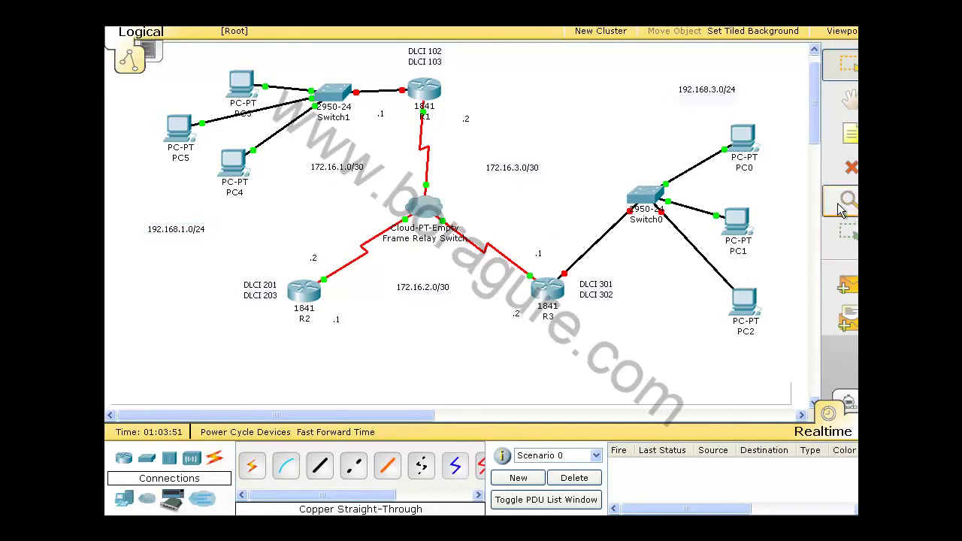
- Replace the cable between Switch0 and PC2 with a new copper straight-through cable to PC2's FastEthernet port
click(698, 256)
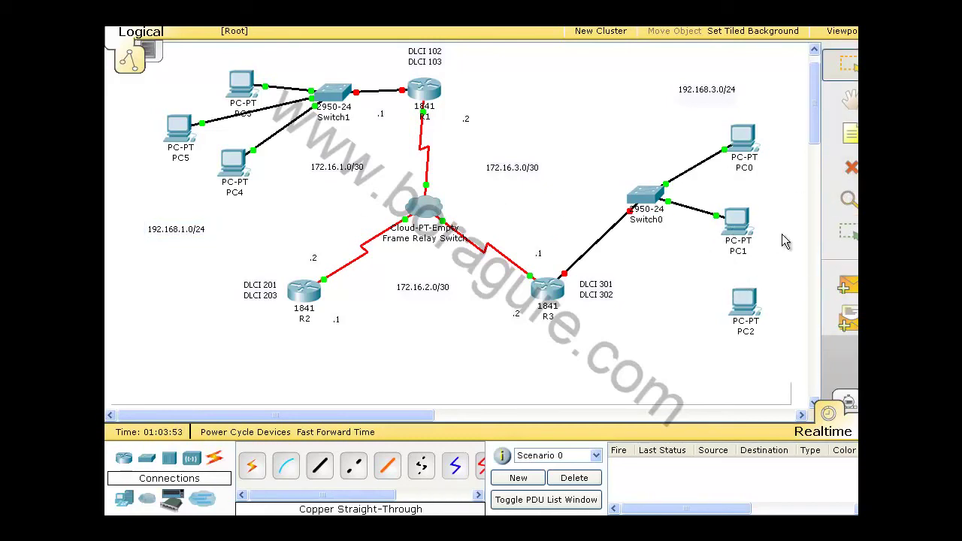
click(321, 470)
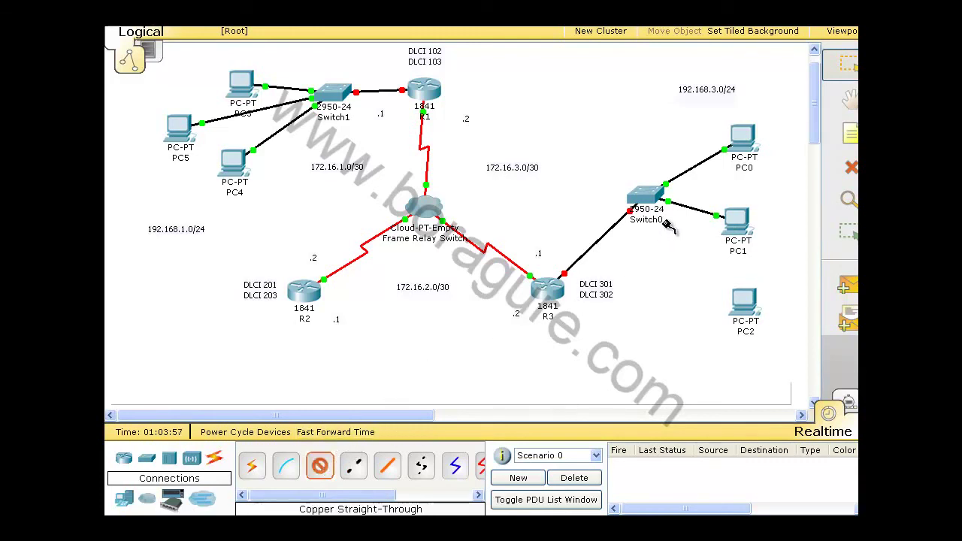
click(638, 194)
click(661, 209)
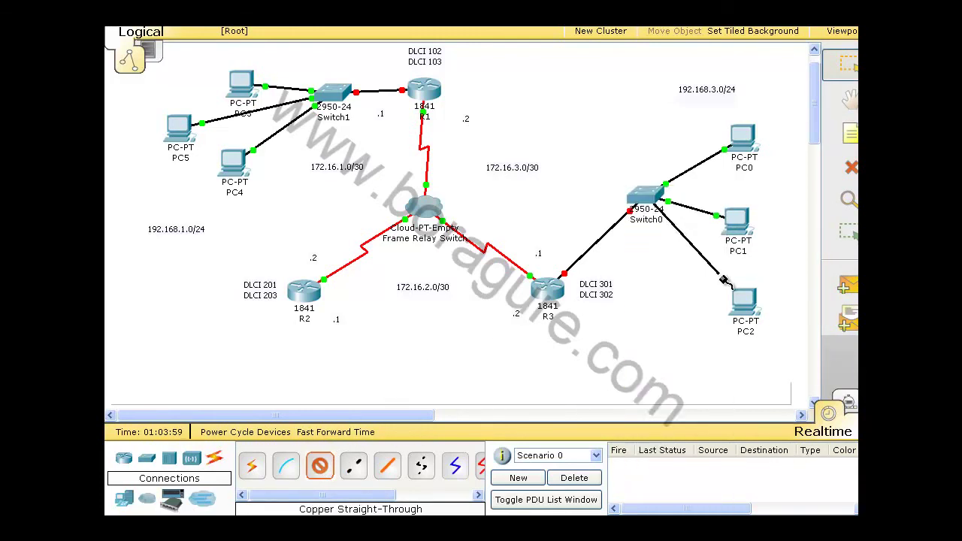
click(732, 292)
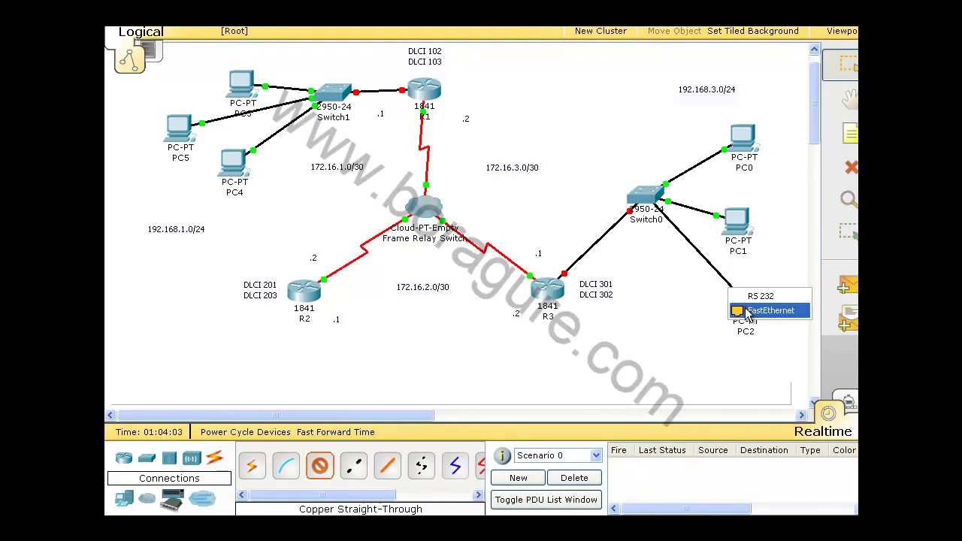
click(749, 311)
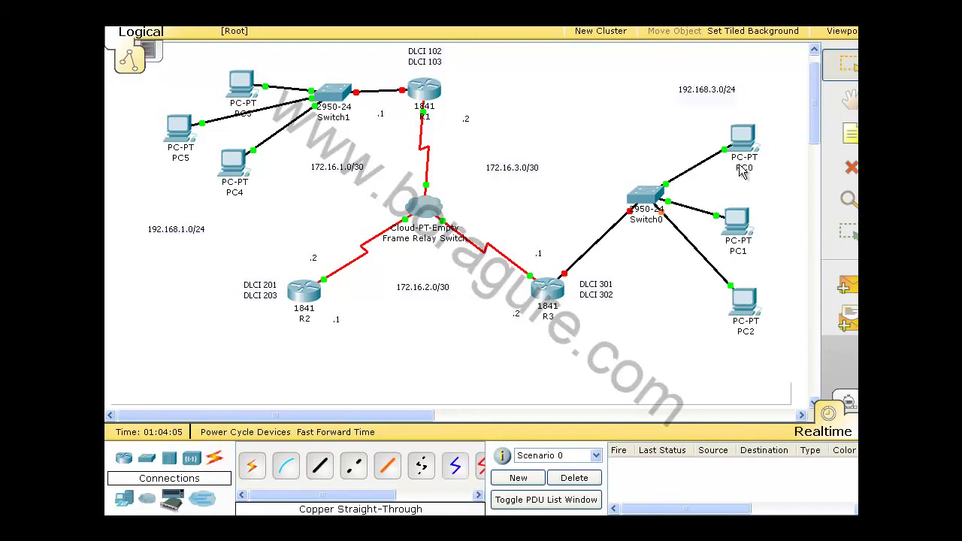
- Give PC0 the static IP address 192.168.3.2 and fill in its subnet mask and default gateway
mouse_move(749, 154)
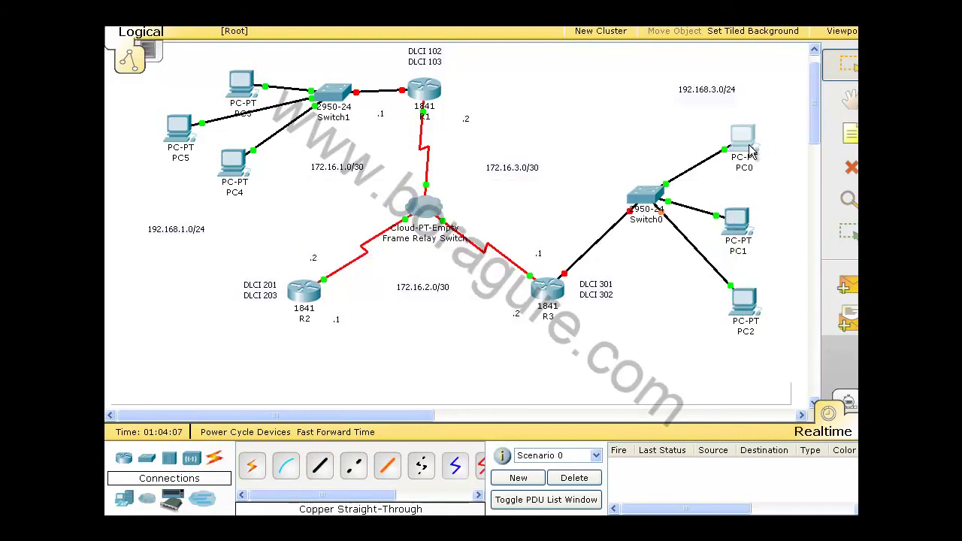
click(750, 154)
click(307, 83)
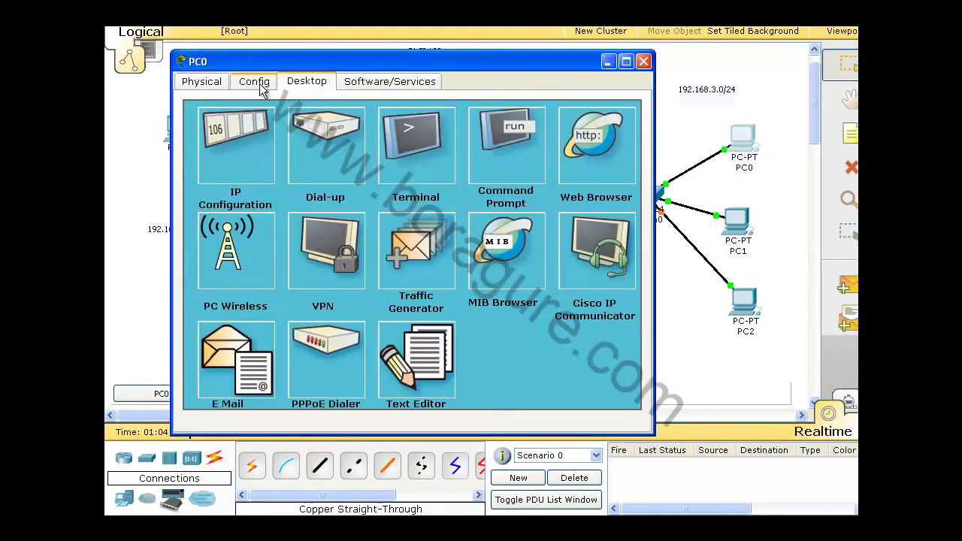
click(256, 83)
click(305, 82)
click(237, 134)
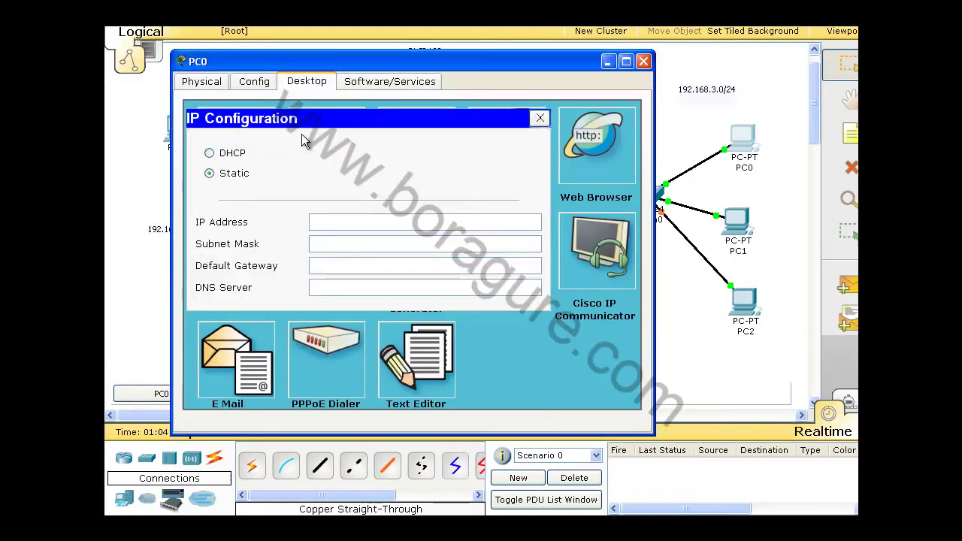
click(328, 218)
text(192.168.3.2)
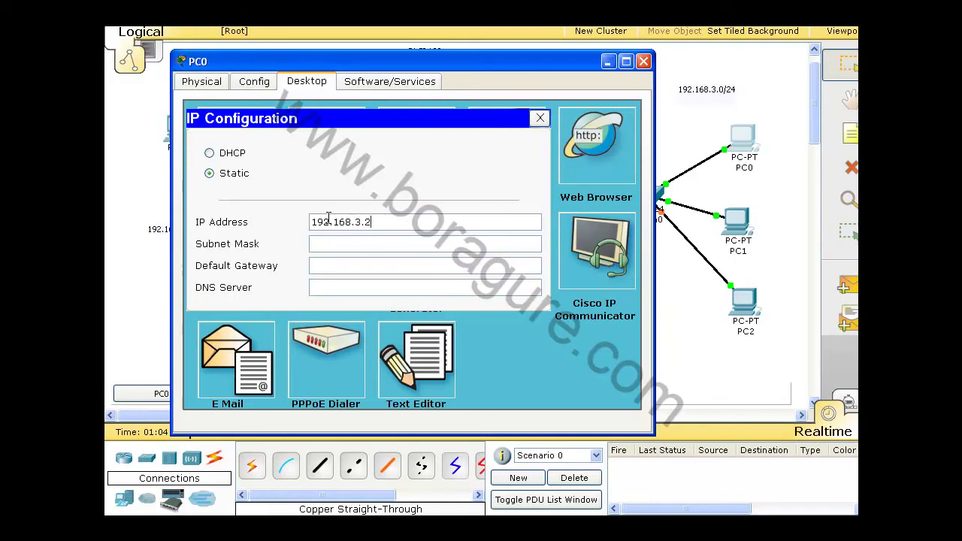
key(Tab)
key(Tab)
text(31)
key(BackSpace)
click(644, 61)
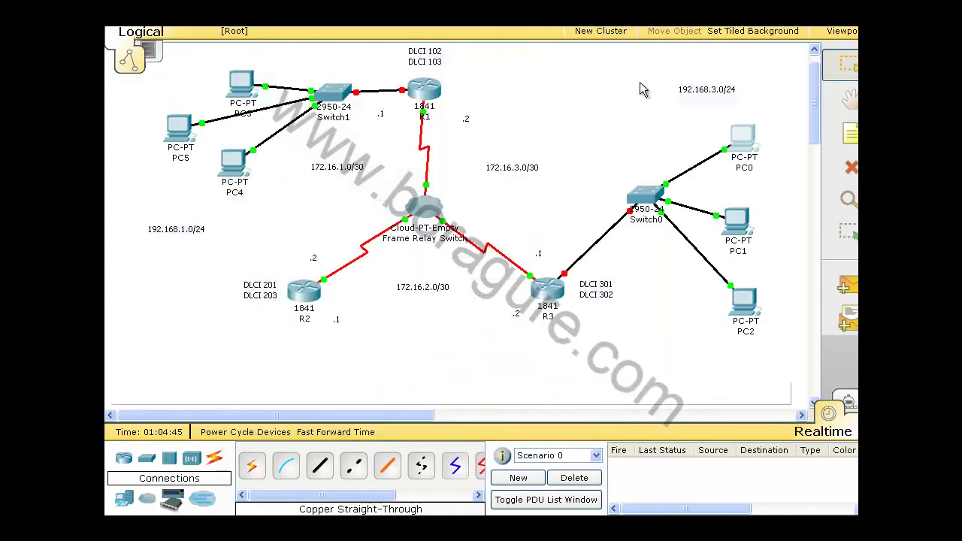
- Enter global configuration mode in R3's command line interface
click(640, 197)
click(605, 46)
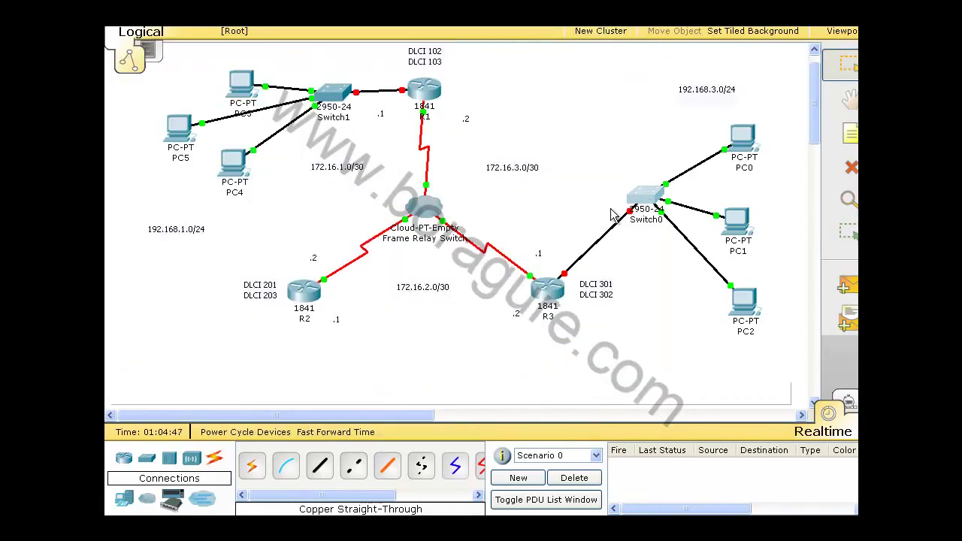
click(547, 293)
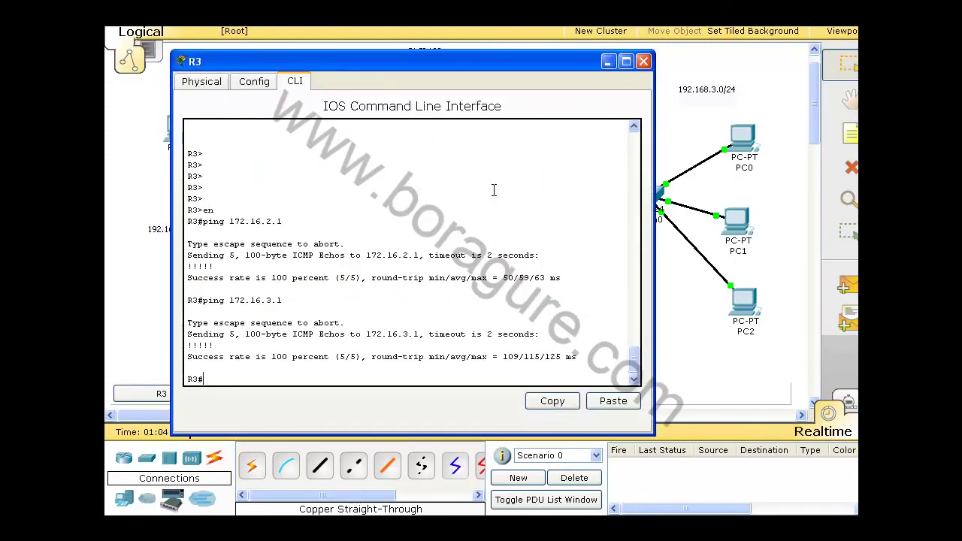
key(Return)
key(Return)
key(Return)
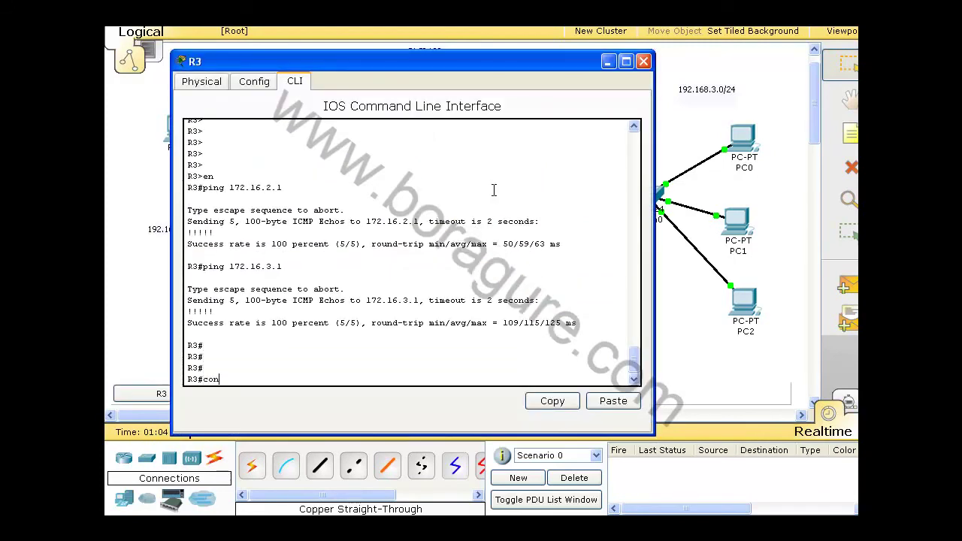
text(conf)
key(Return)
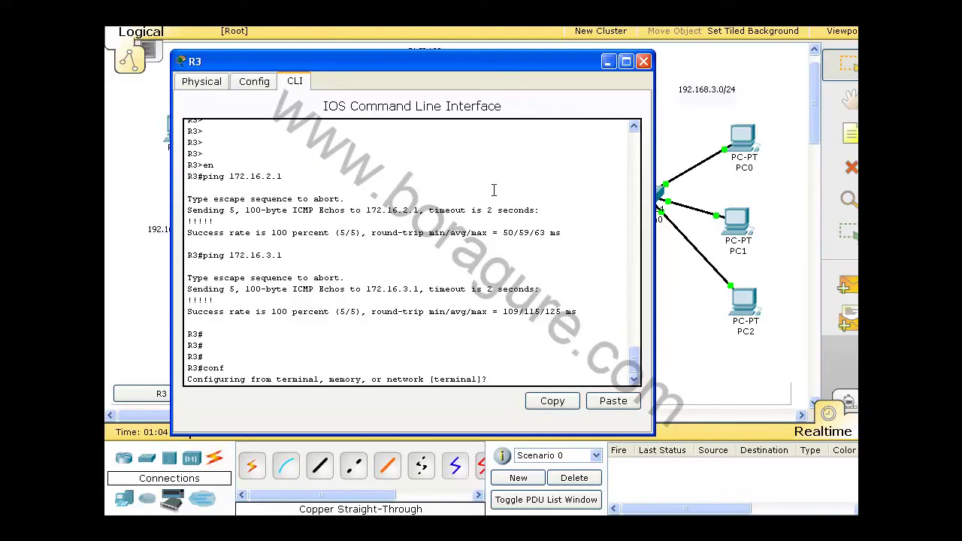
key(Return)
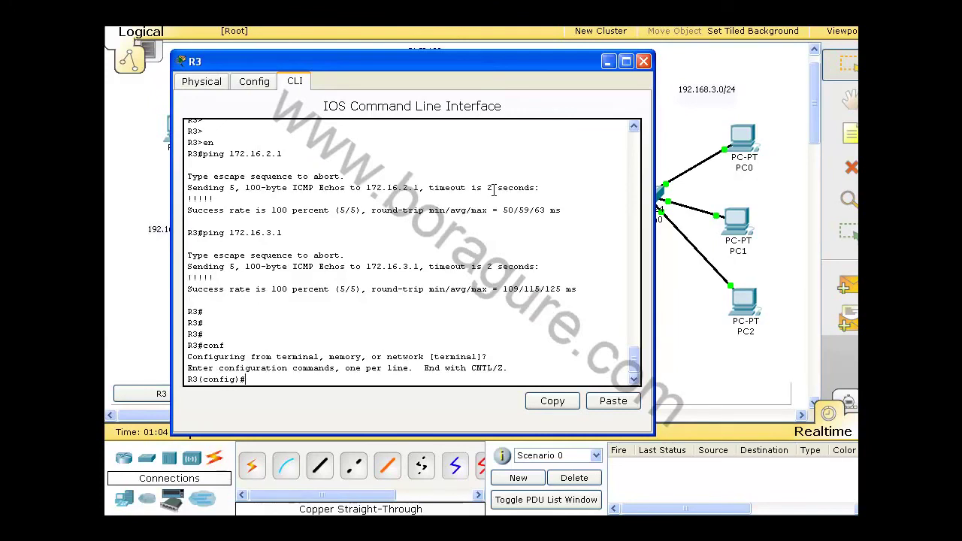
- Enable interface FastEthernet 0/0 on R3 with the no shutdown command
text(in)
key(Tab)
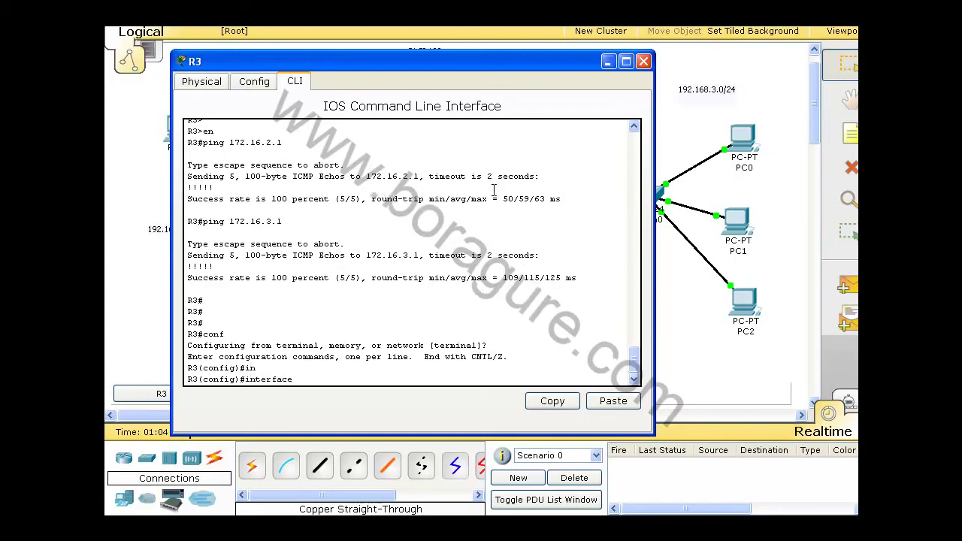
text(fa)
key(Tab)
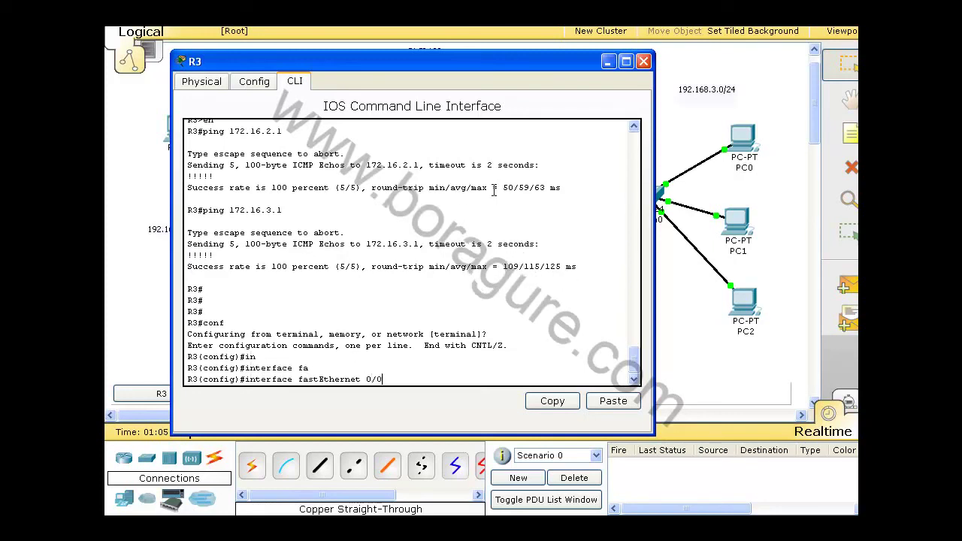
text(0/0)
key(Return)
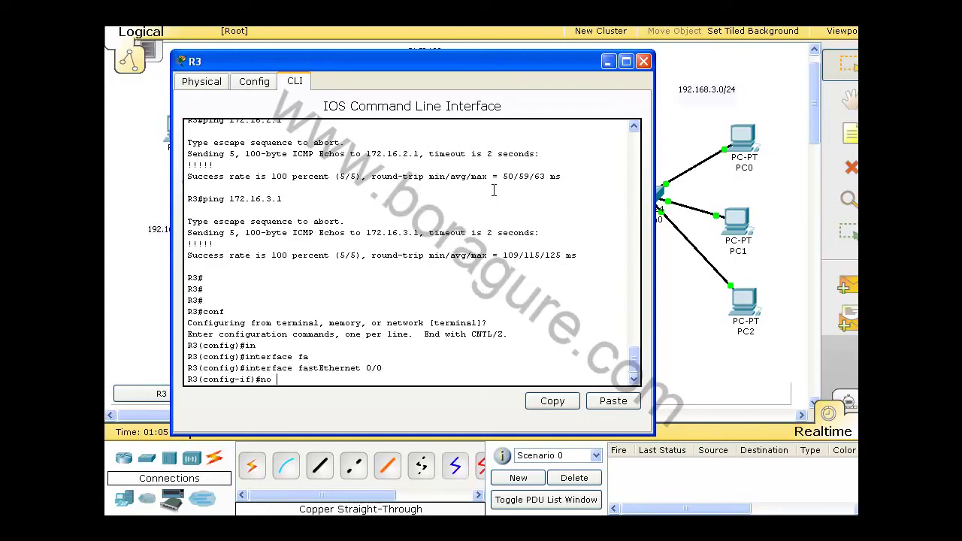
text(no sh)
key(Return)
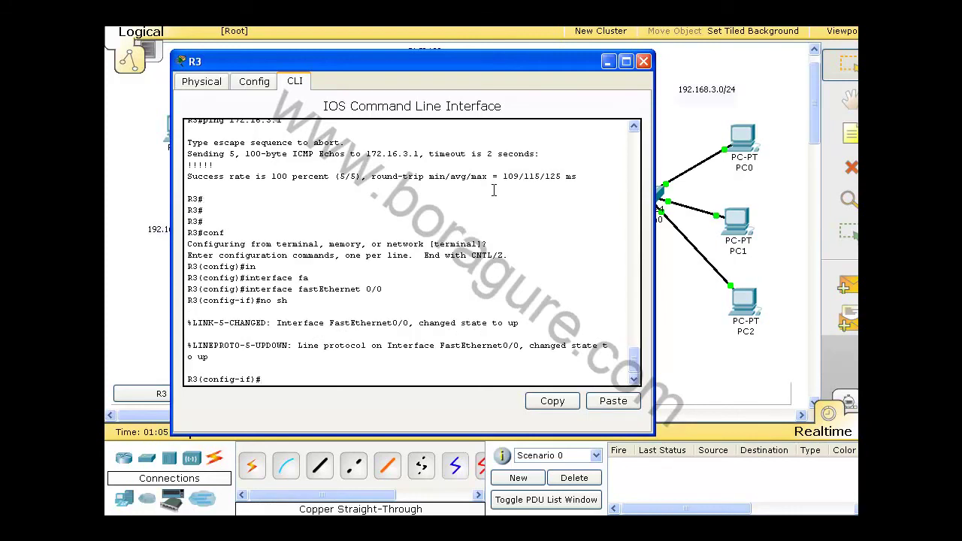
- Assign IP address 192.168.3.1 with mask 255.255.255.0 to R3's FastEthernet 0/0 interface
text(ip)
key(Tab)
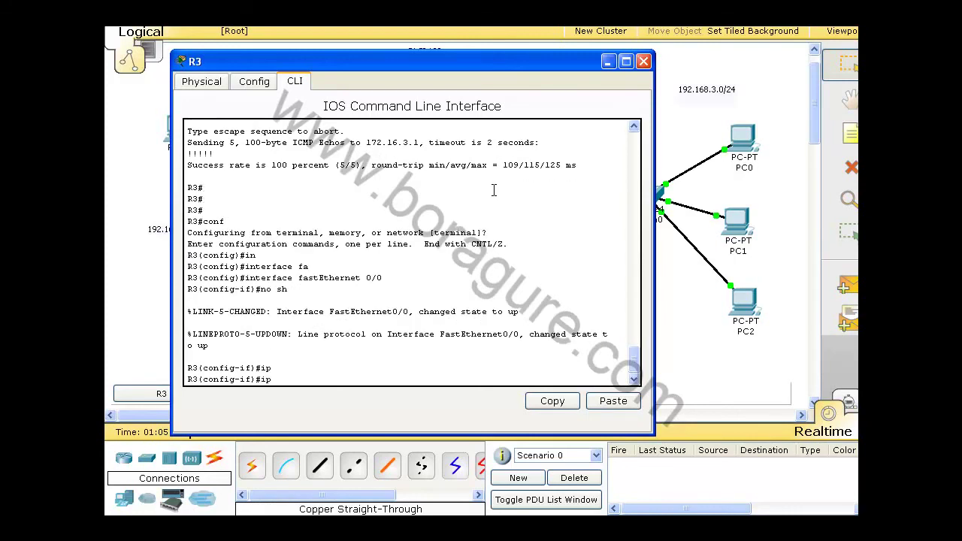
text(add)
key(Tab)
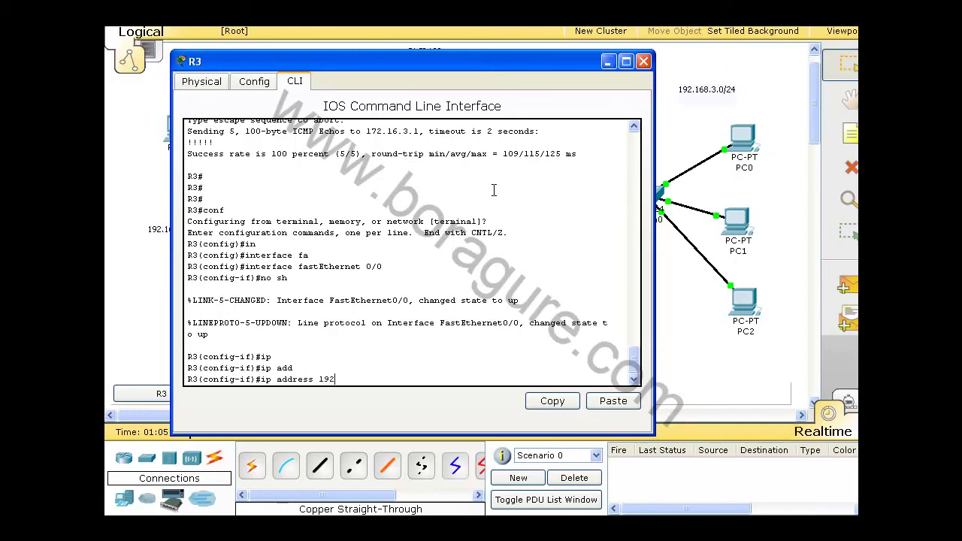
text(.168.3.1 255.255.255.0)
key(Return)
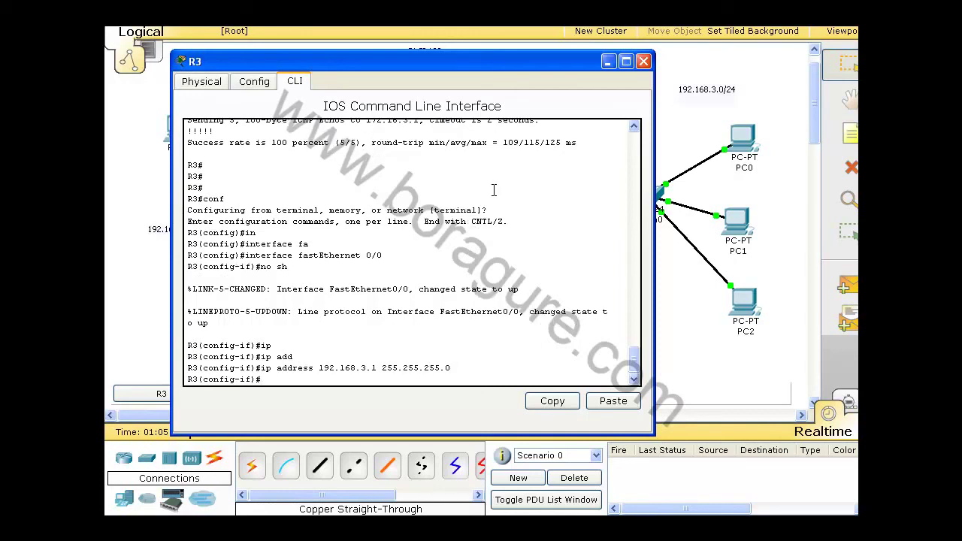
- Exit R3's interface configuration mode and save the running configuration with do wr
text(exit)
key(Return)
key(Return)
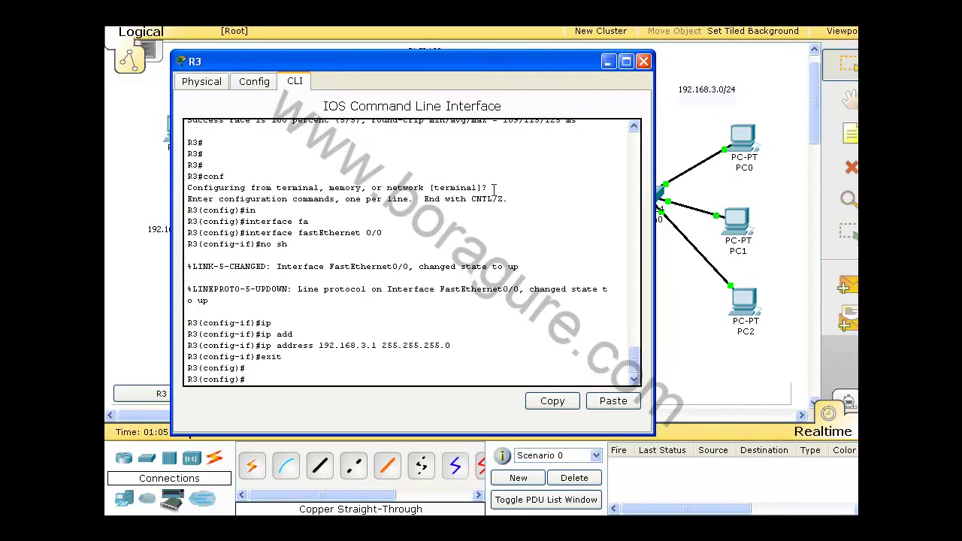
text(do wr)
key(Return)
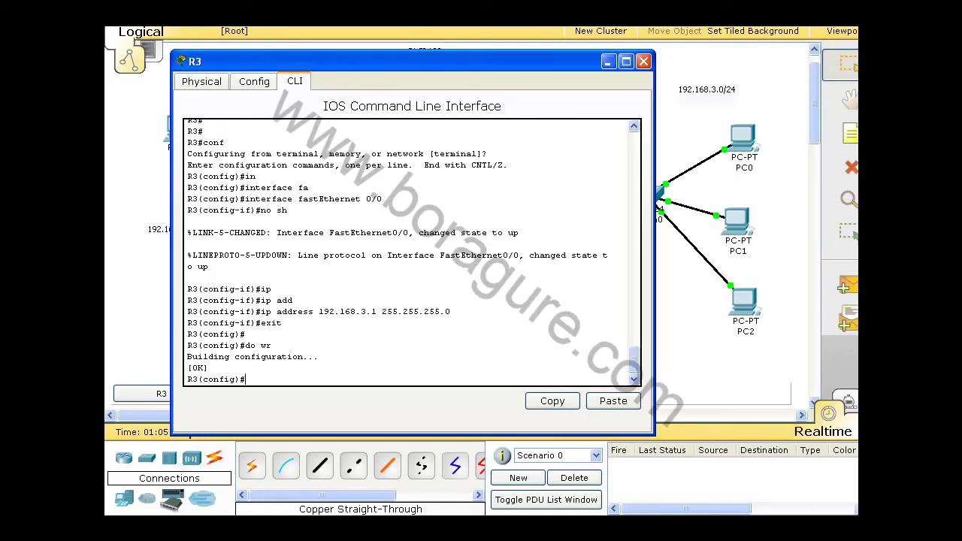
- Ping R3's LAN address 192.168.3.1 from PC0's Command Prompt and close PC0's window
click(737, 134)
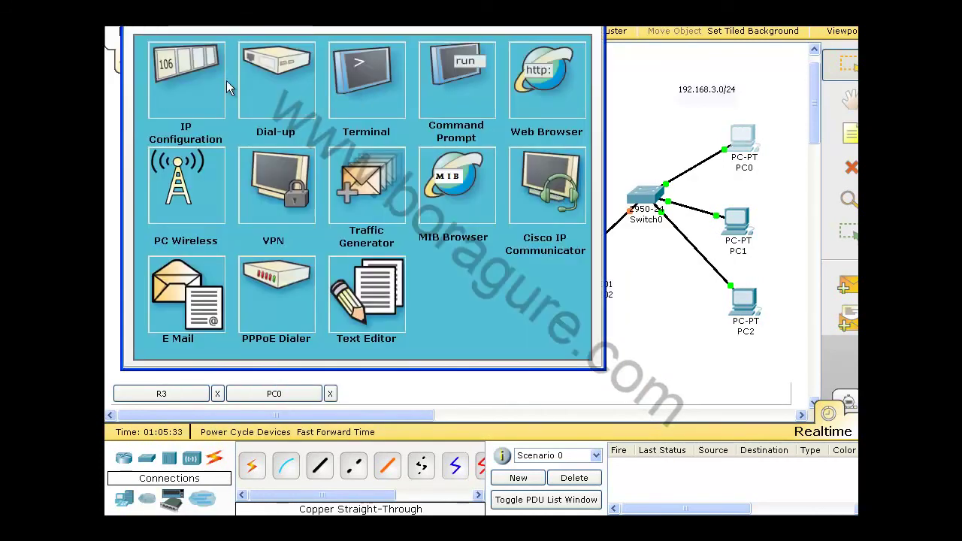
click(208, 82)
click(491, 53)
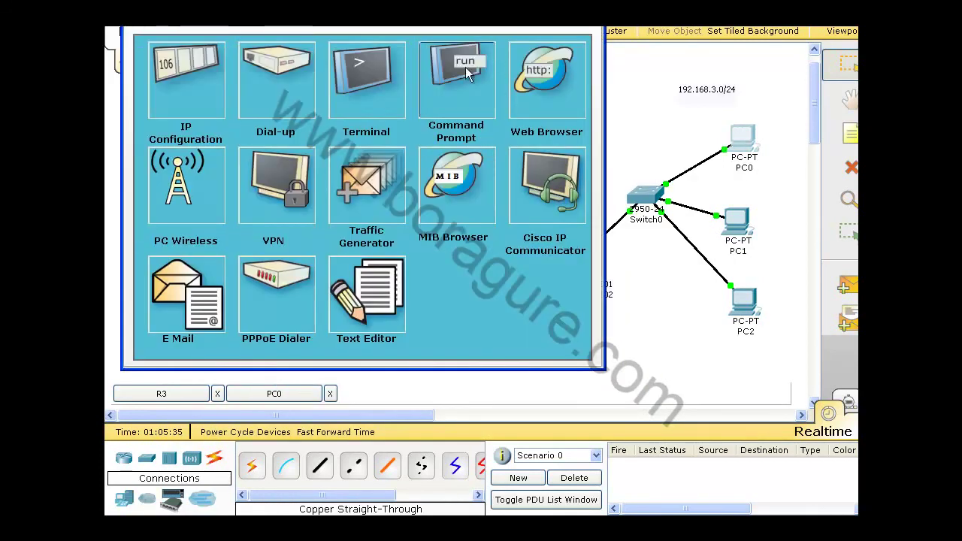
click(466, 67)
text(ping)
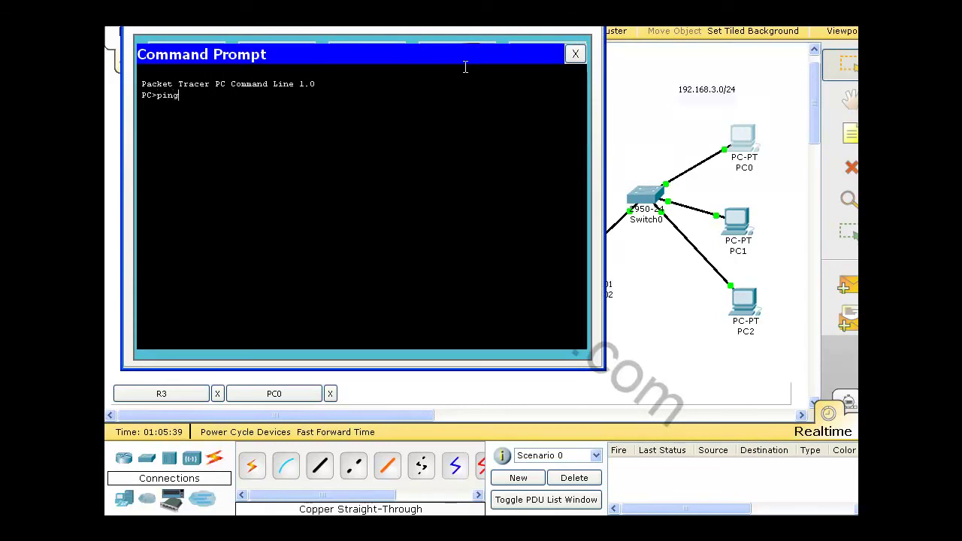
text( 1921)
text(168)
text(2.)
key(BackSpace)
key(BackSpace)
text(3.1)
key(Return)
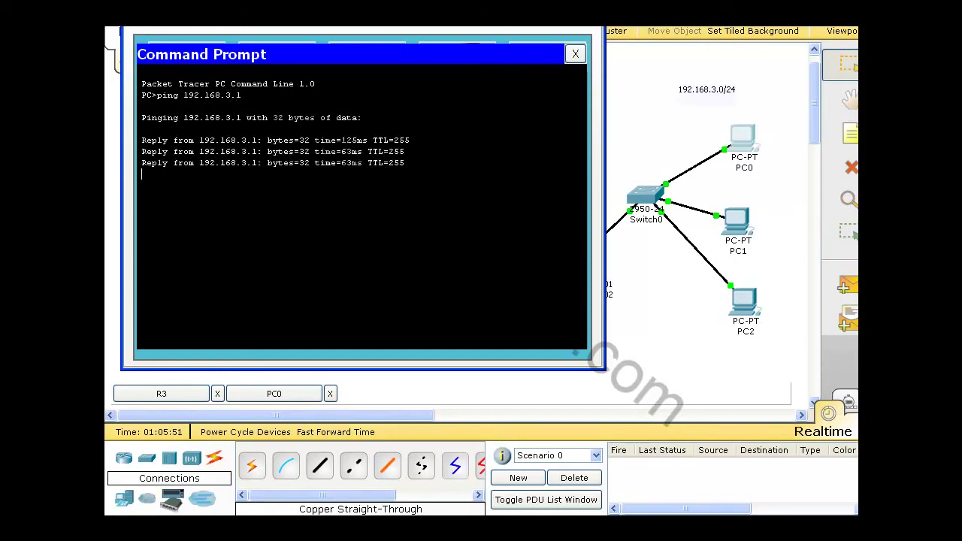
click(329, 393)
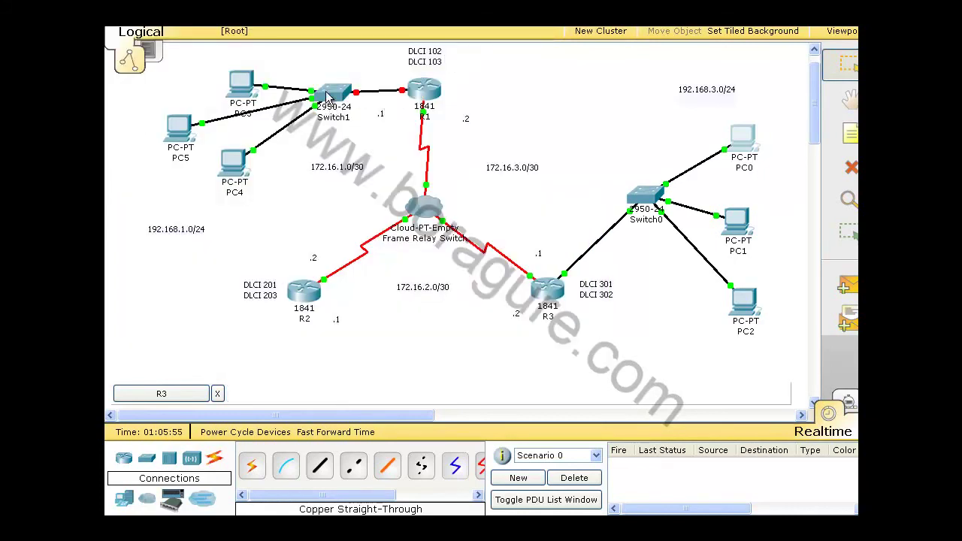
- Move PC5 slightly closer to PC4 on the workspace and close R3's window, keeping PC3's device window open
click(244, 89)
drag(328, 65, 383, 177)
drag(168, 124, 171, 140)
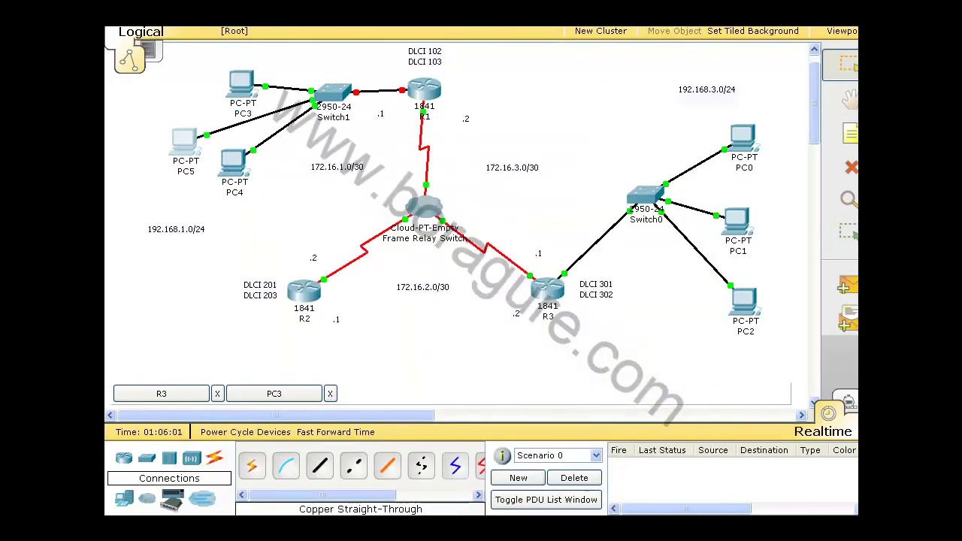
key(alt+Tab)
drag(421, 172, 467, 71)
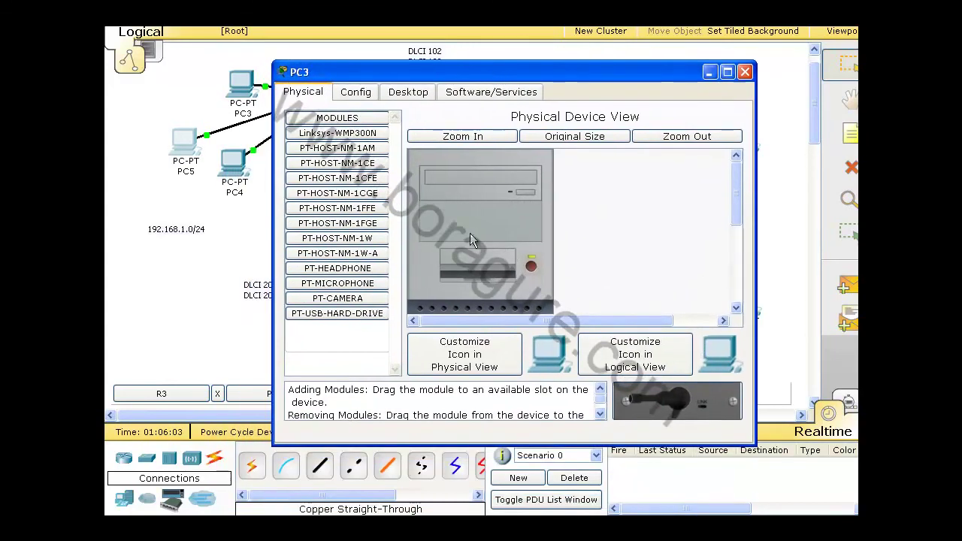
key(alt+Tab)
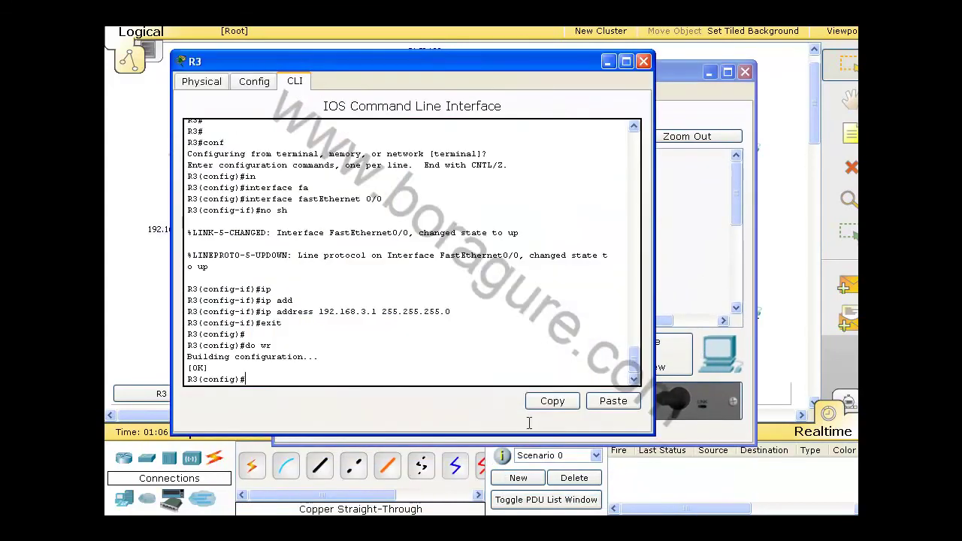
click(645, 67)
- Assign PC3 the static IP address 192.168.1.2, subnet mask 255.255.255.0 and default gateway 192.168.1.1, and close its window
click(359, 92)
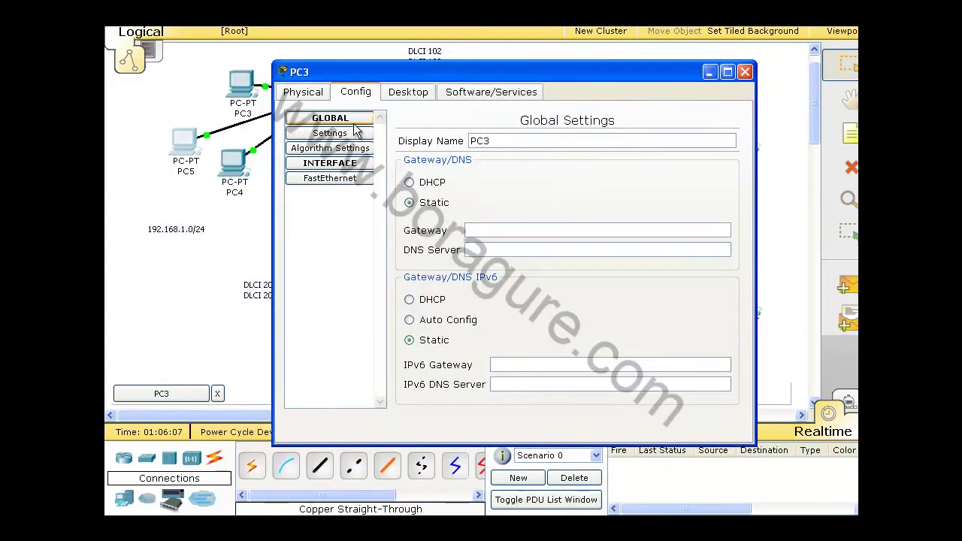
click(410, 92)
click(363, 152)
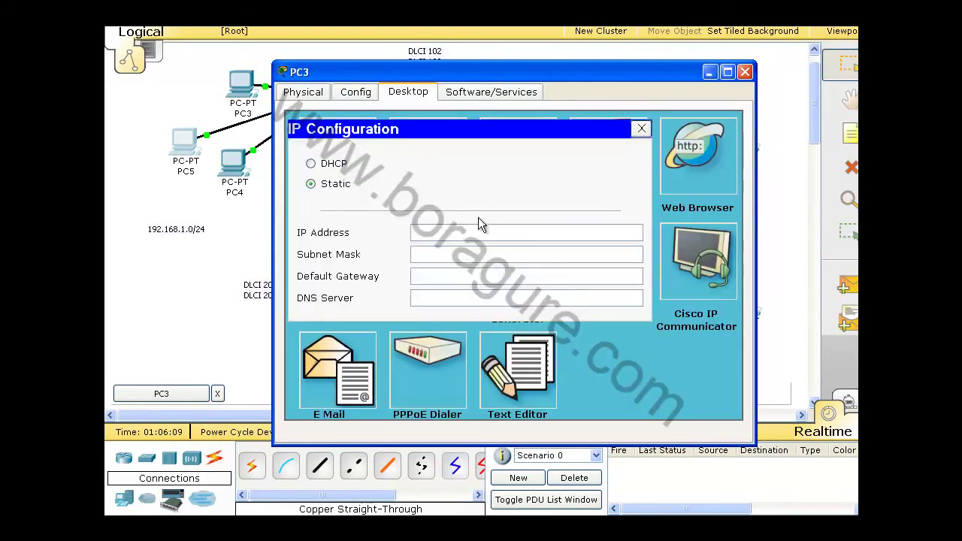
text(192.168.1.2)
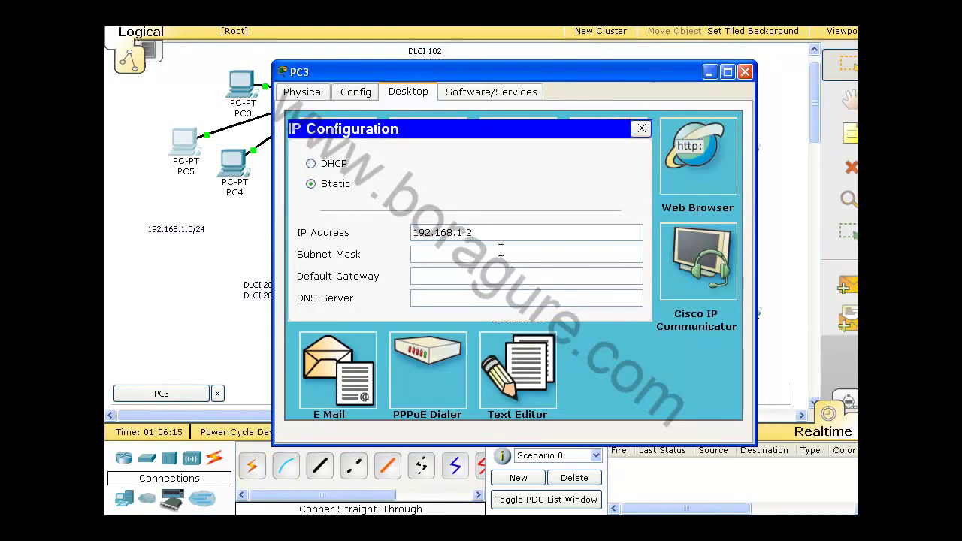
click(491, 255)
click(461, 272)
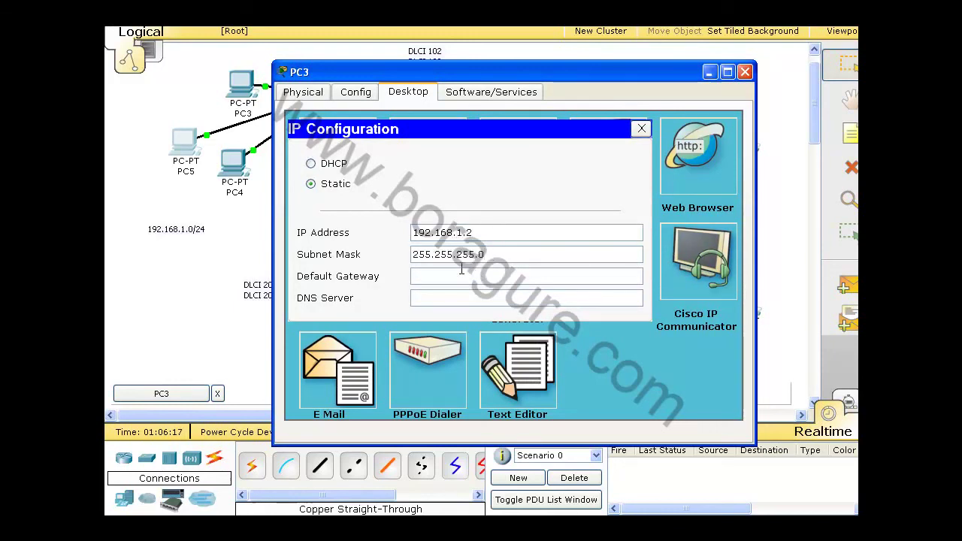
text(192.168.1.1)
click(641, 129)
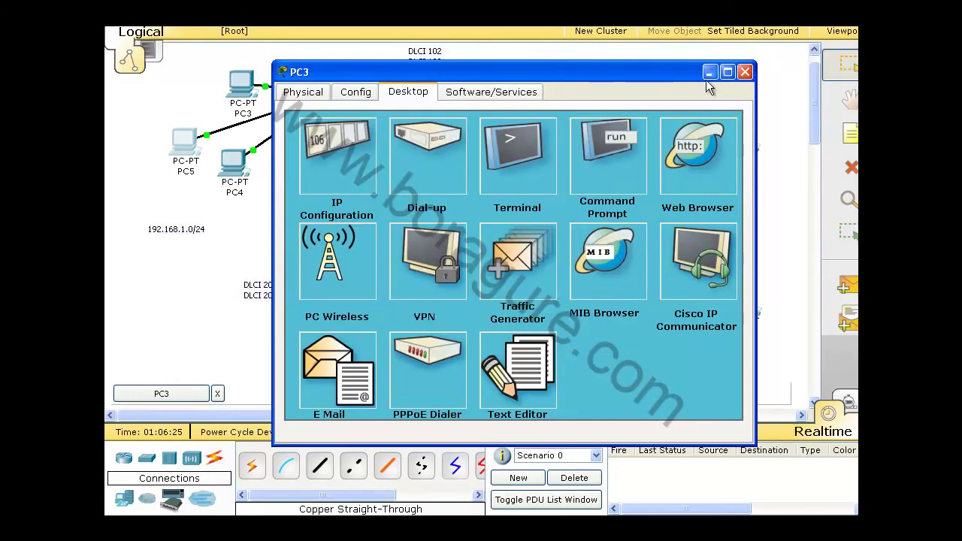
click(745, 73)
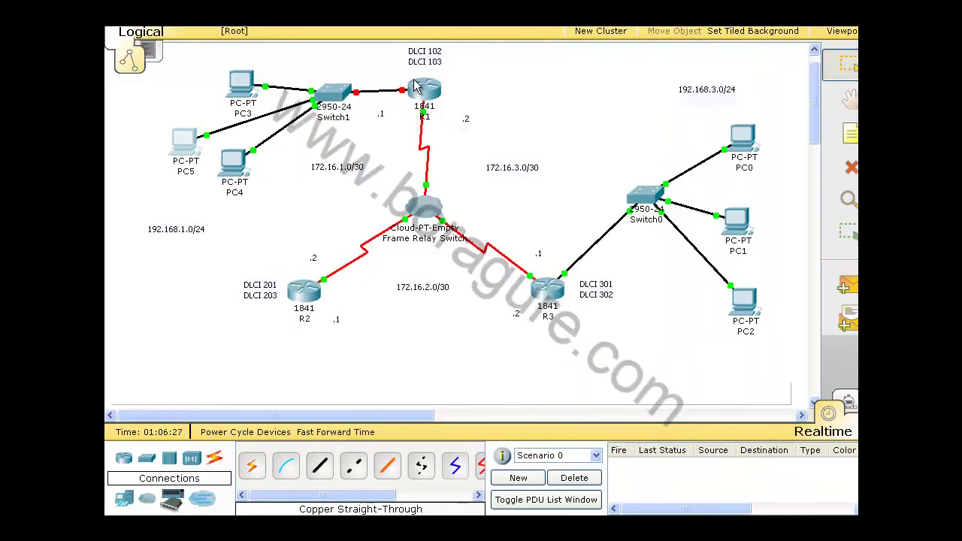
- Open R1's command line and enter global configuration mode with conf t
key(Return)
key(Return)
key(Return)
key(Return)
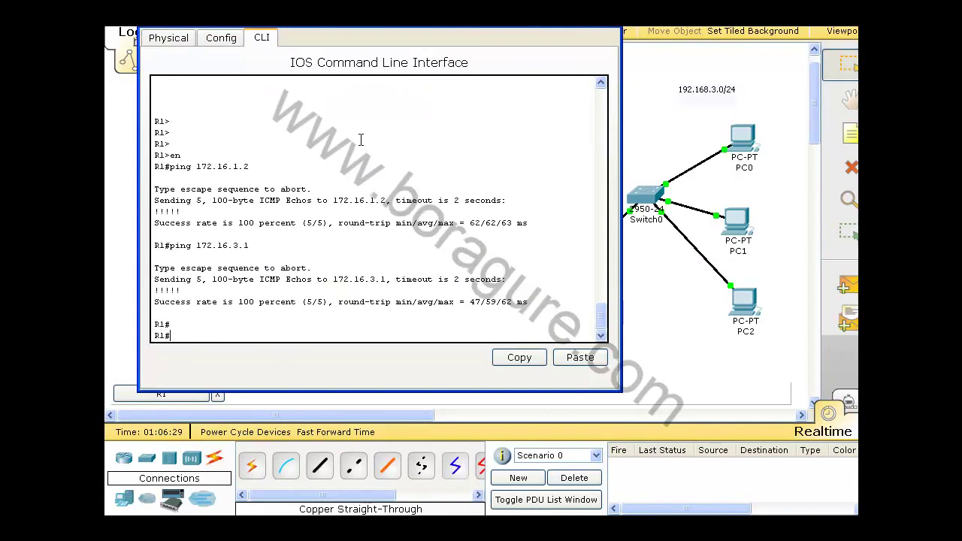
text(en)
key(Return)
text(conf)
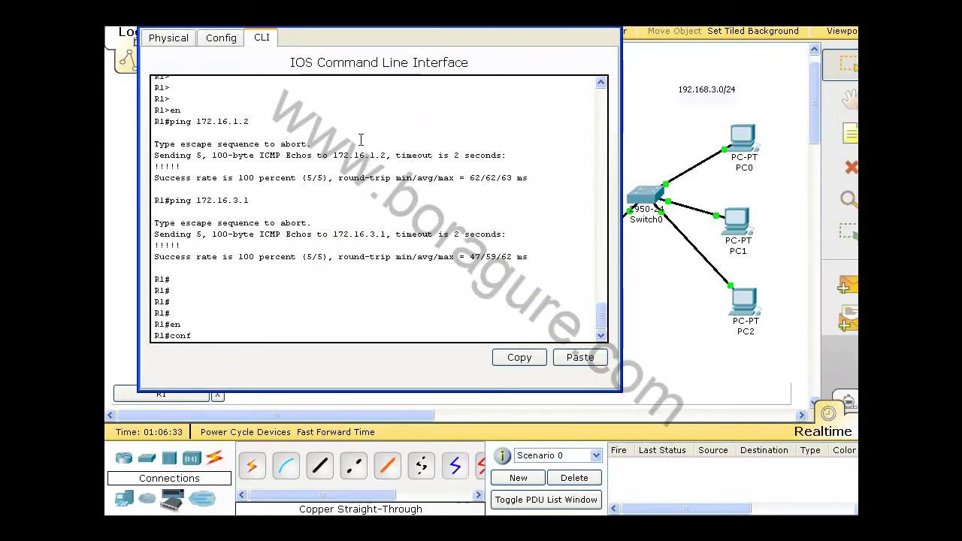
text( y)
key(Return)
key(Up)
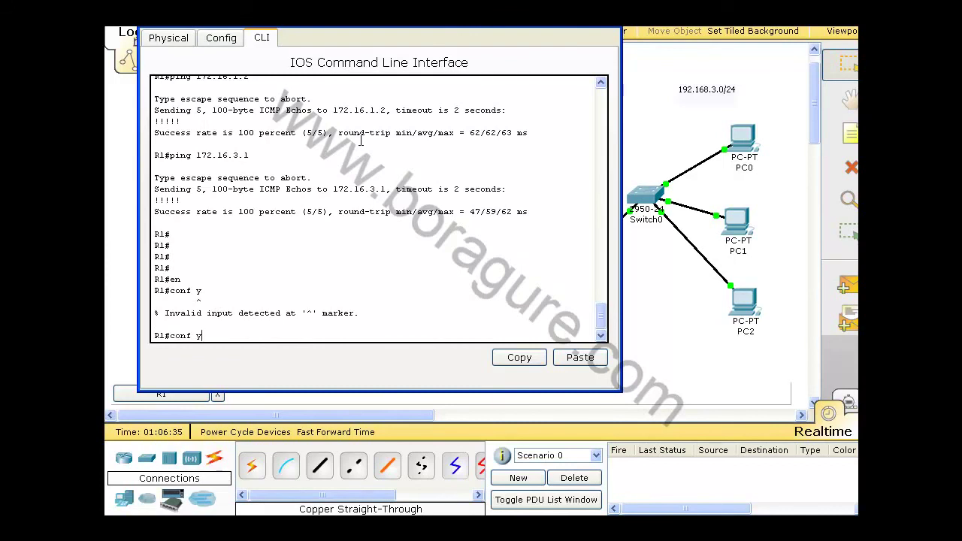
key(BackSpace)
key(BackSpace)
text(t)
key(Return)
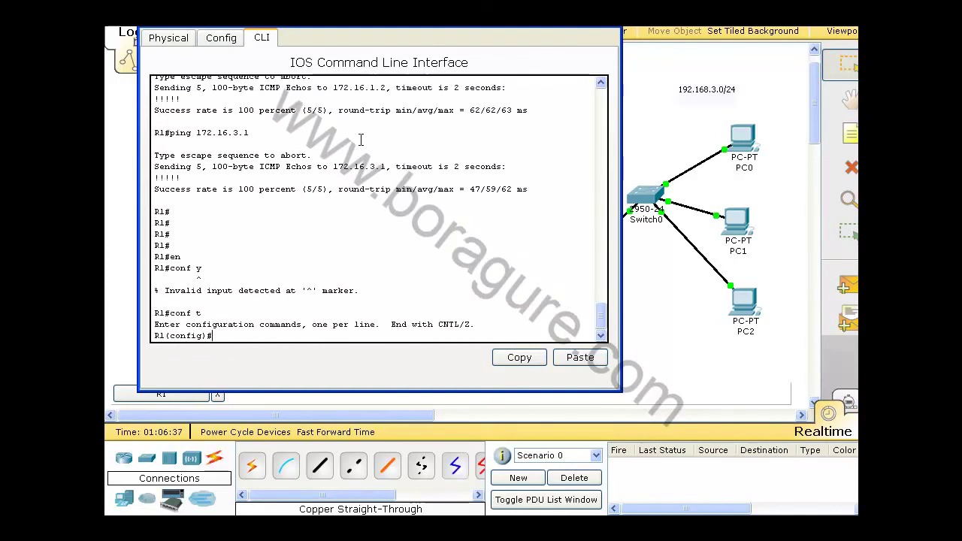
- Enter R1's FastEthernet 0/0 interface configuration and enable the interface with no sh
text(in)
key(Tab)
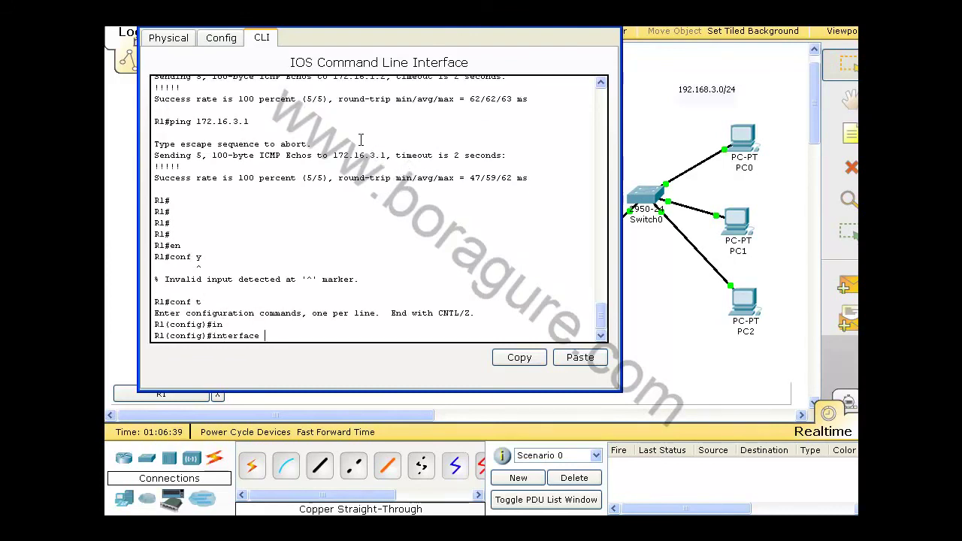
text(fa)
key(Tab)
text(0/)
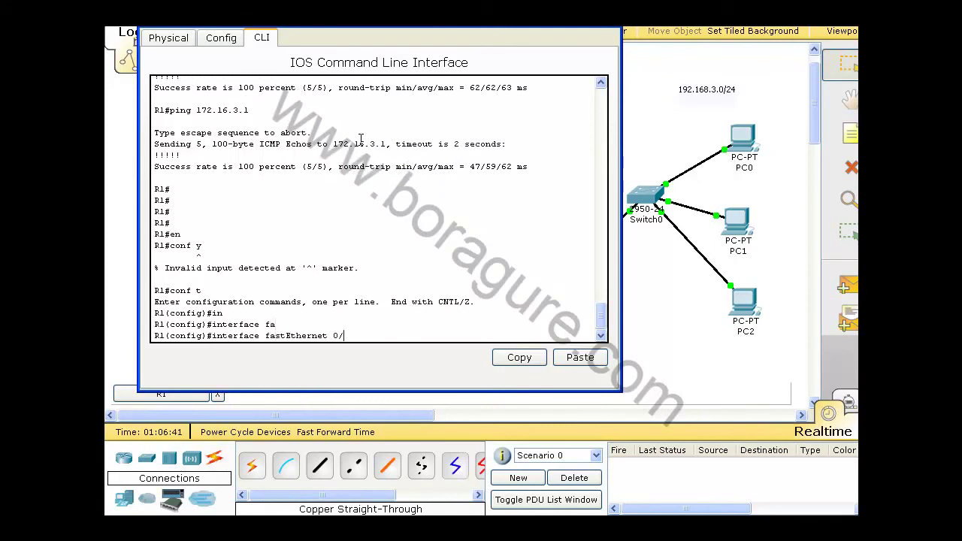
text(0)
key(Return)
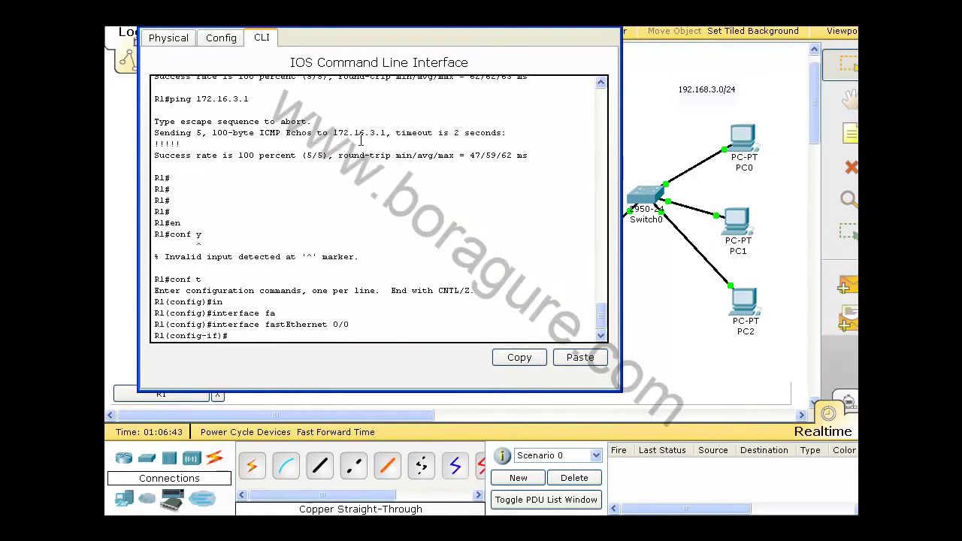
text(no sh)
key(Return)
- Assign IP address 192.168.1.1 with mask 255.255.255.0 to R1's FastEthernet 0/0 interface
text(ig-if)#i)
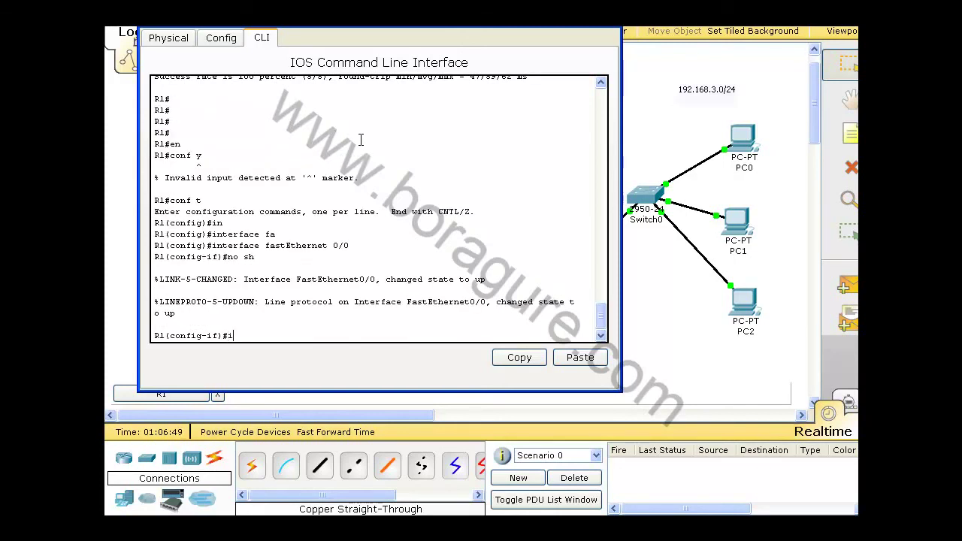
text(p add)
key(Tab)
text(1)
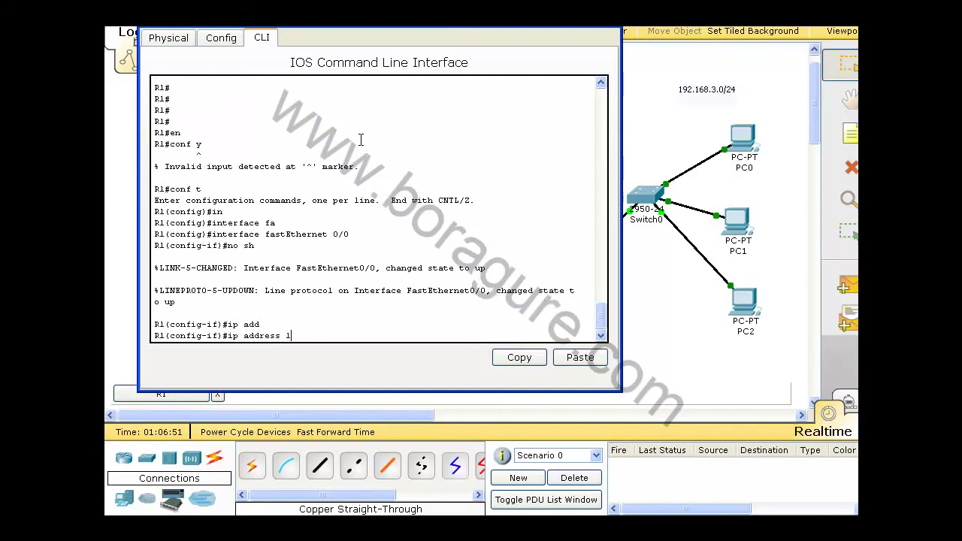
text(92.168.1.1 255.255.255.0)
key(Return)
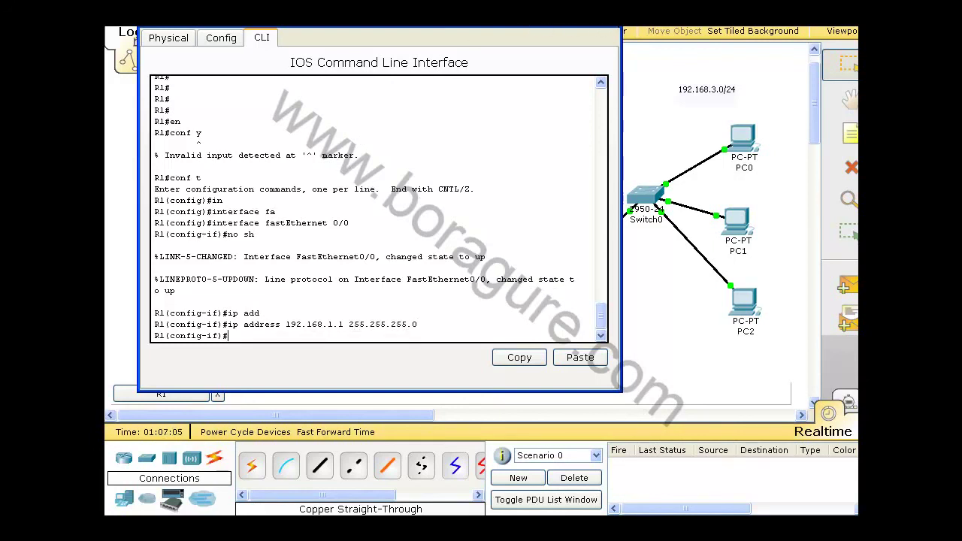
- Save R1's running configuration with do wr, leave configuration mode with end, and close R1's window
text(do wr)
key(Return)
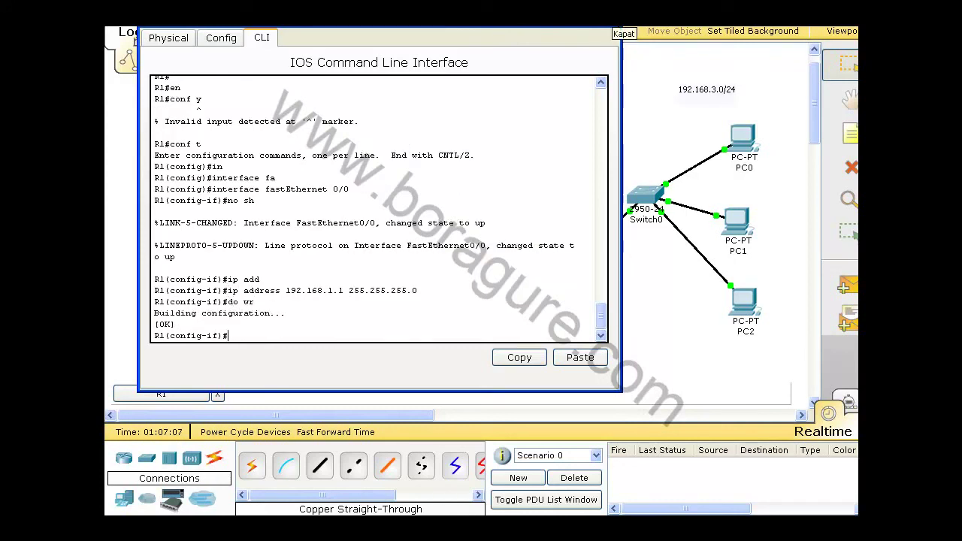
text(end)
key(Return)
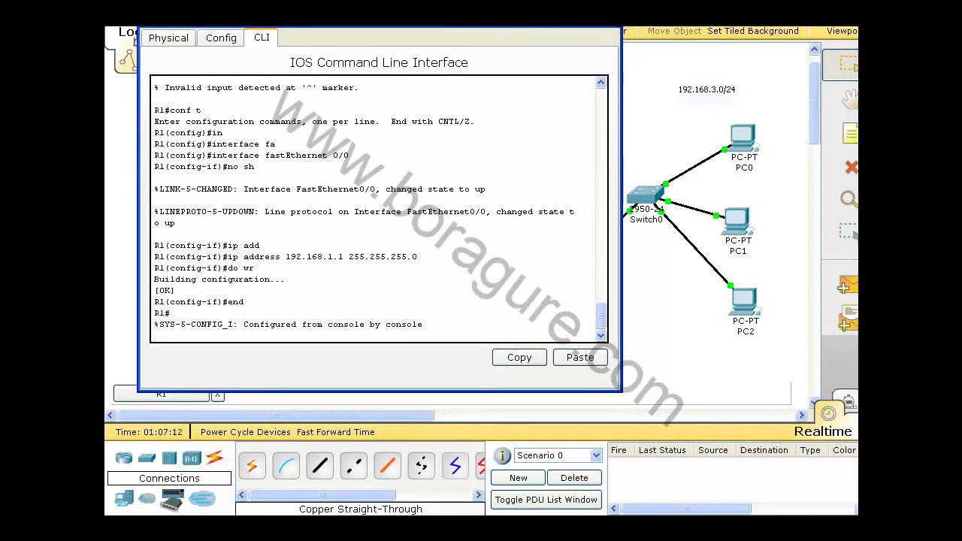
key(Return)
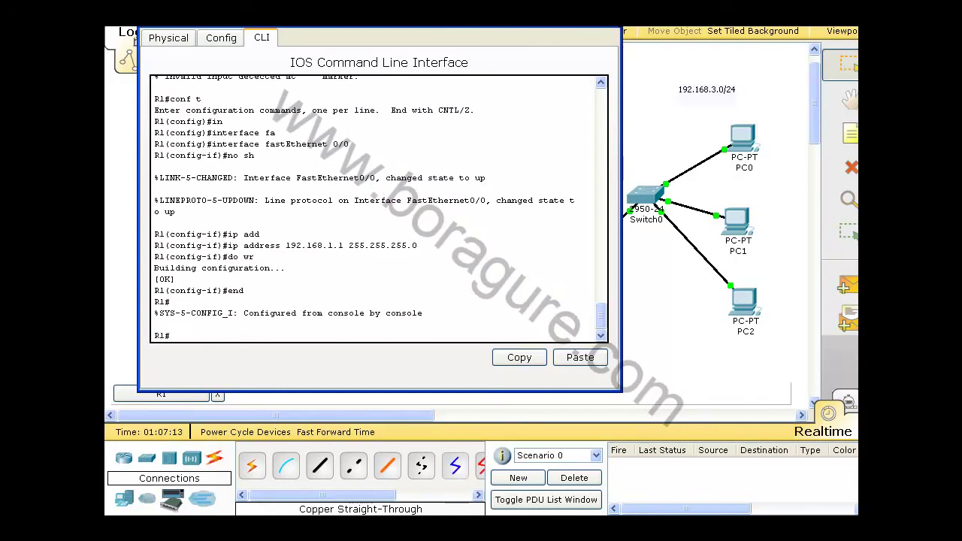
click(612, 31)
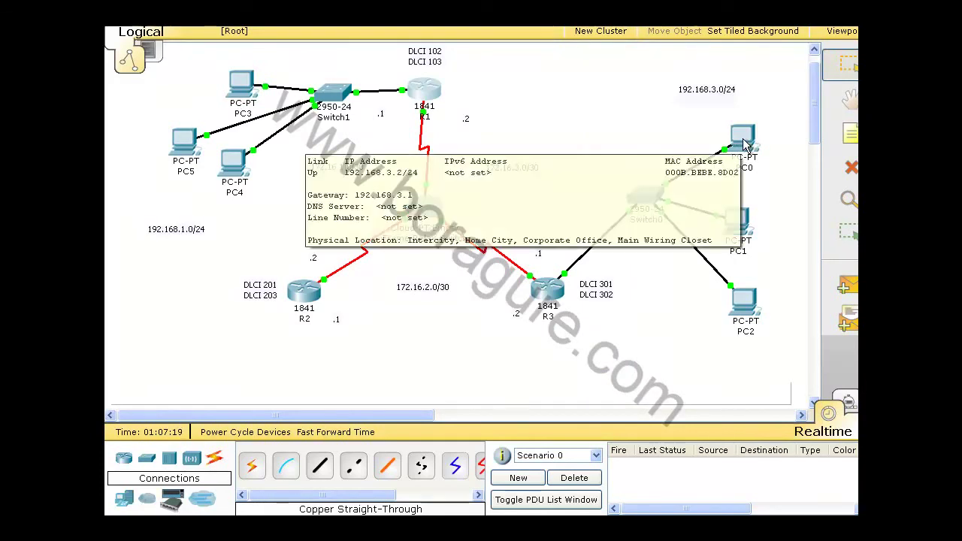
- Ping PC3's address 192.168.1.2 from PC0's Command Prompt, moving PC0's window clear of the 192.168.1.0/24 LAN
mouse_move(746, 151)
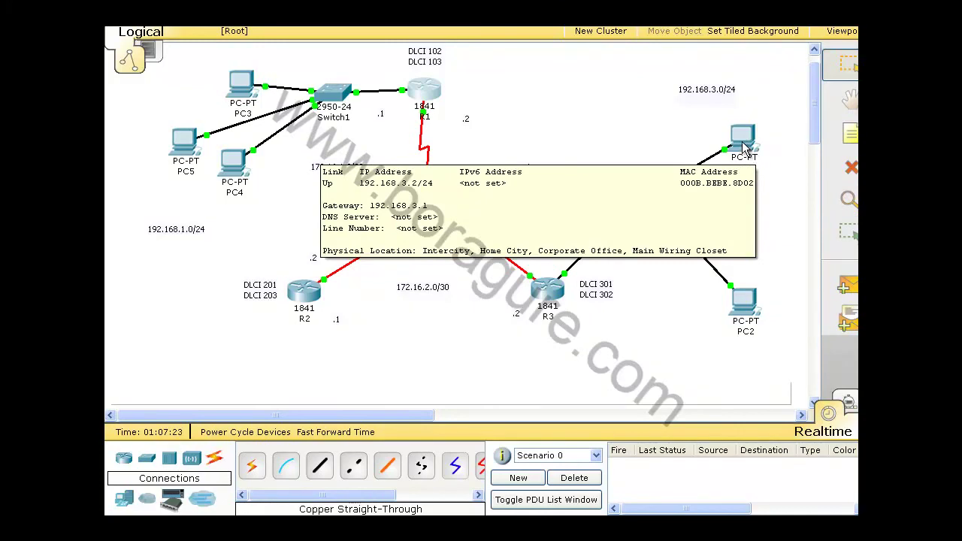
click(744, 146)
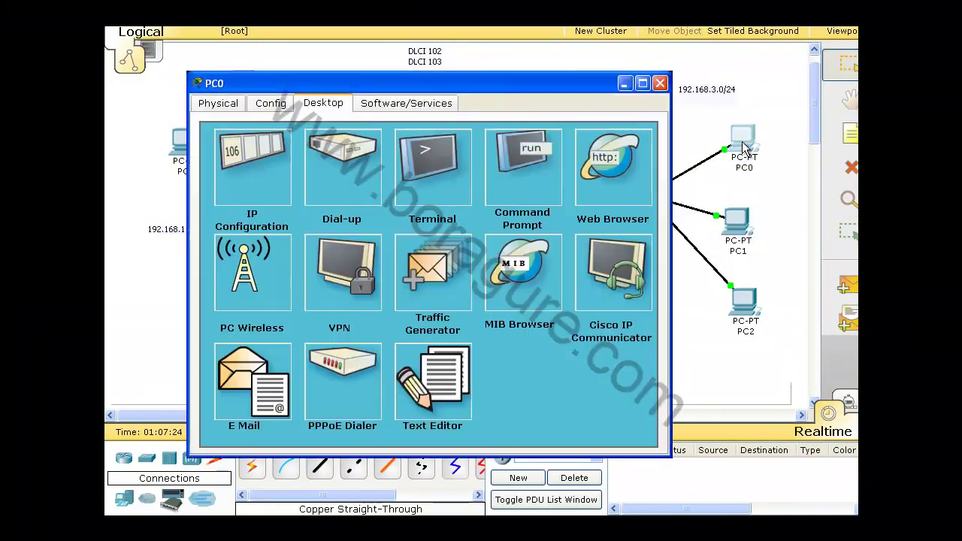
click(486, 168)
drag(508, 87, 693, 118)
text(p)
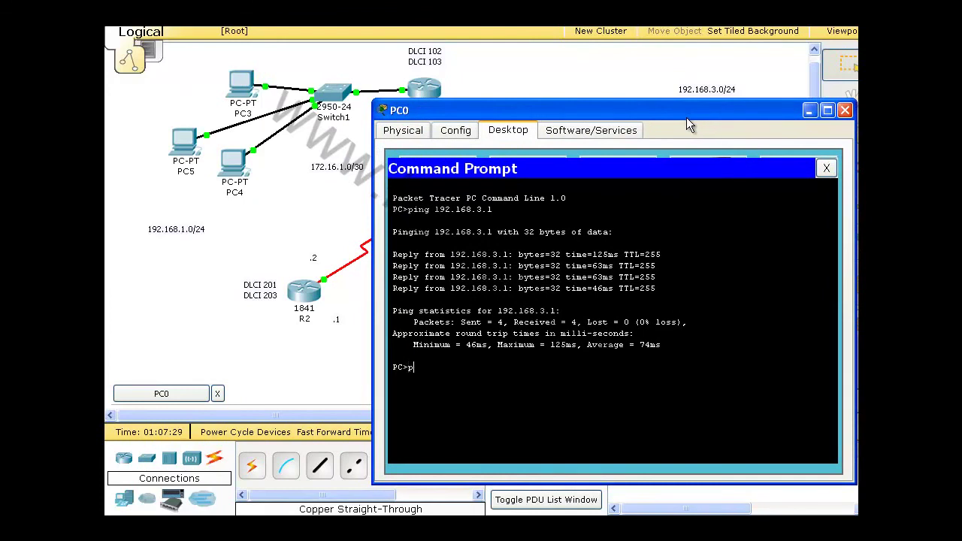
text(ing 192.168.1.2)
key(Return)
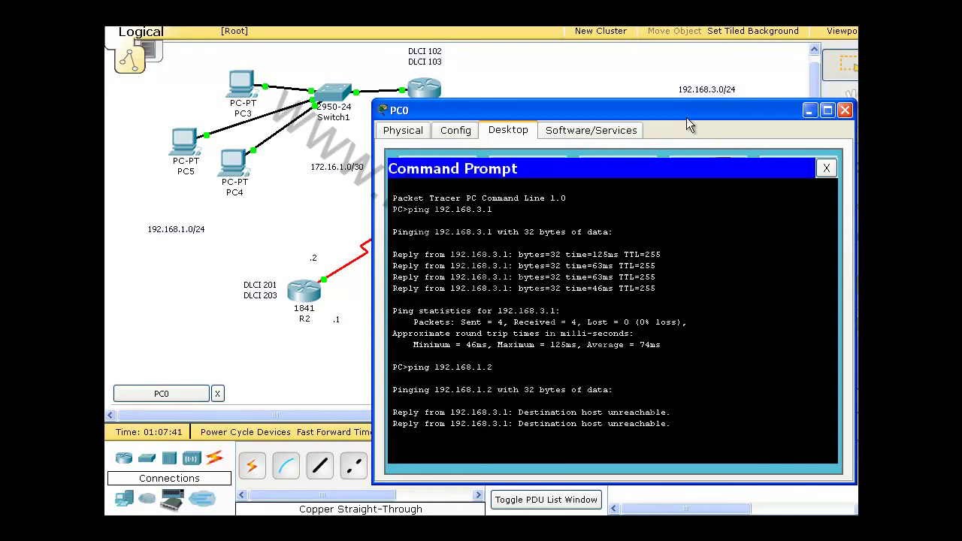